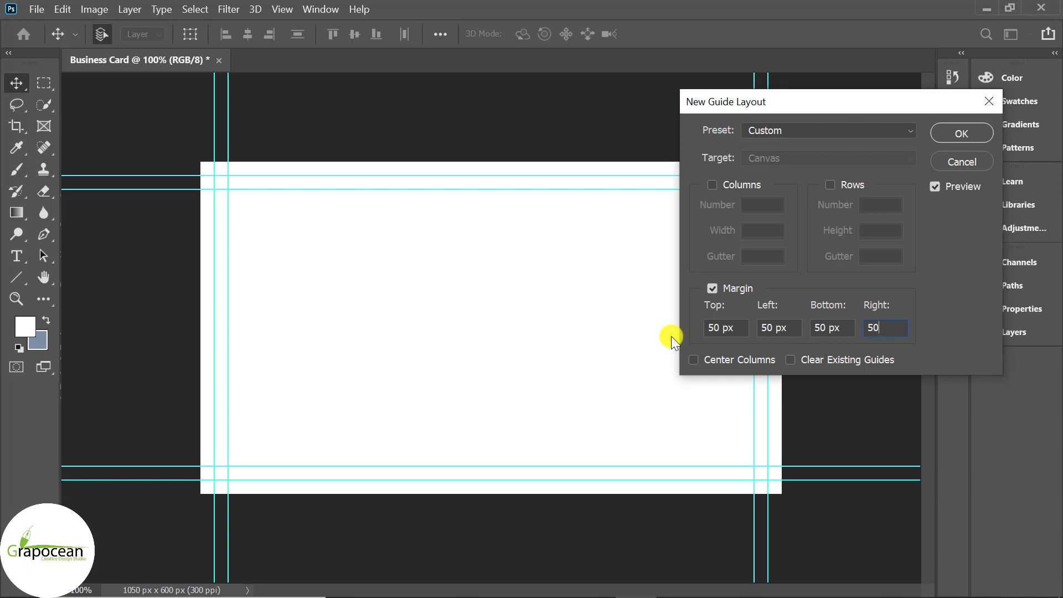
Apply the 50 px margin guides on all four sides and fit the whole card on screen
{"action": "key", "text": "Return"}
{"action": "key", "text": "ctrl+0"}
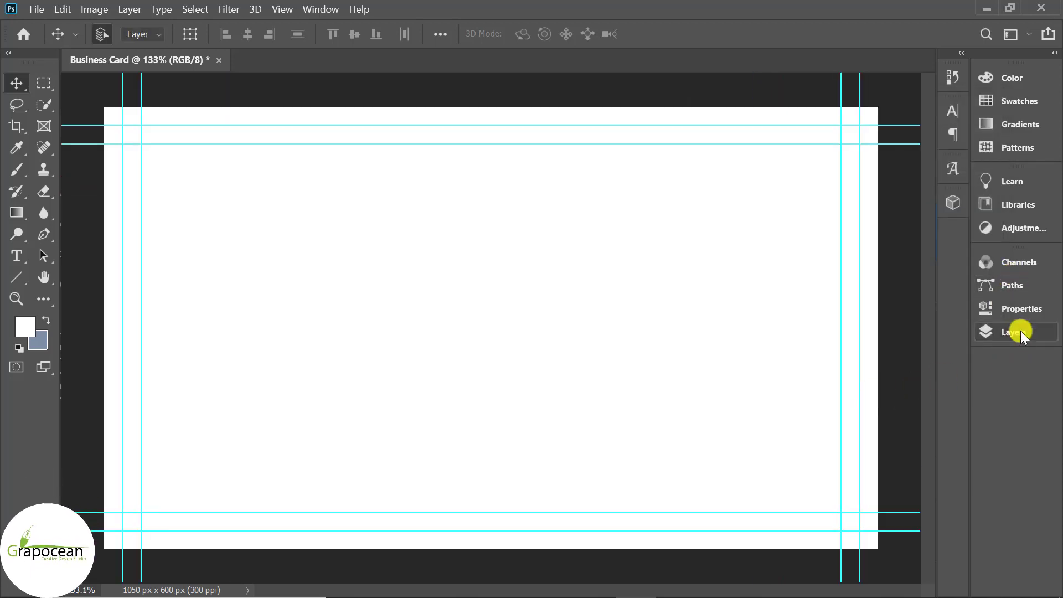
{"action": "left_click", "coordinate": [1014, 331]}
Add a dark navy #2f3640 Solid Color fill layer to the card
{"action": "left_click", "coordinate": [873, 568]}
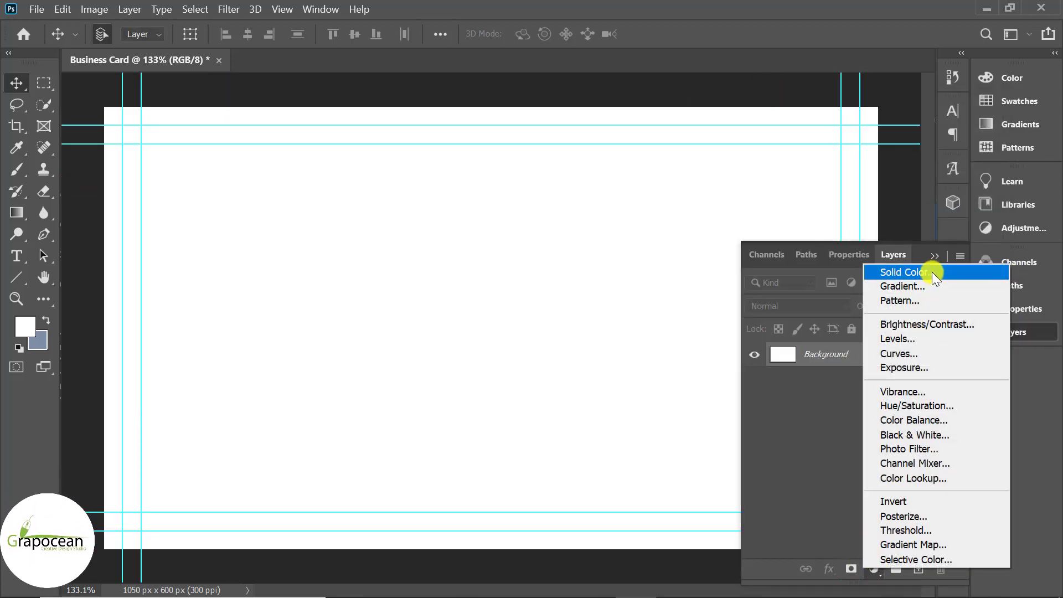
{"action": "left_click", "coordinate": [932, 271]}
{"action": "type", "text": "2f3542"}
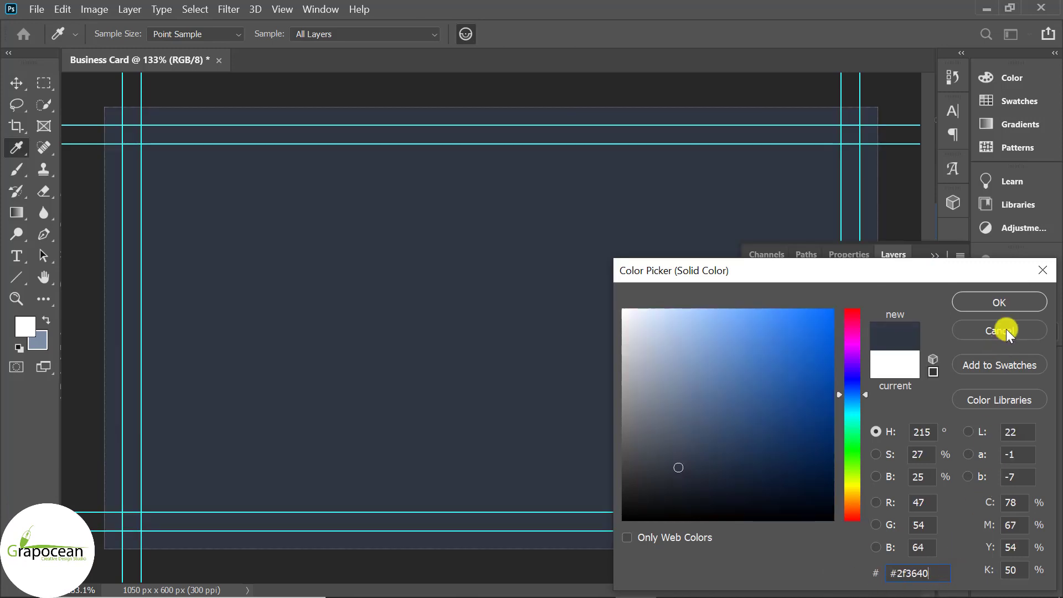
{"action": "left_click", "coordinate": [999, 302]}
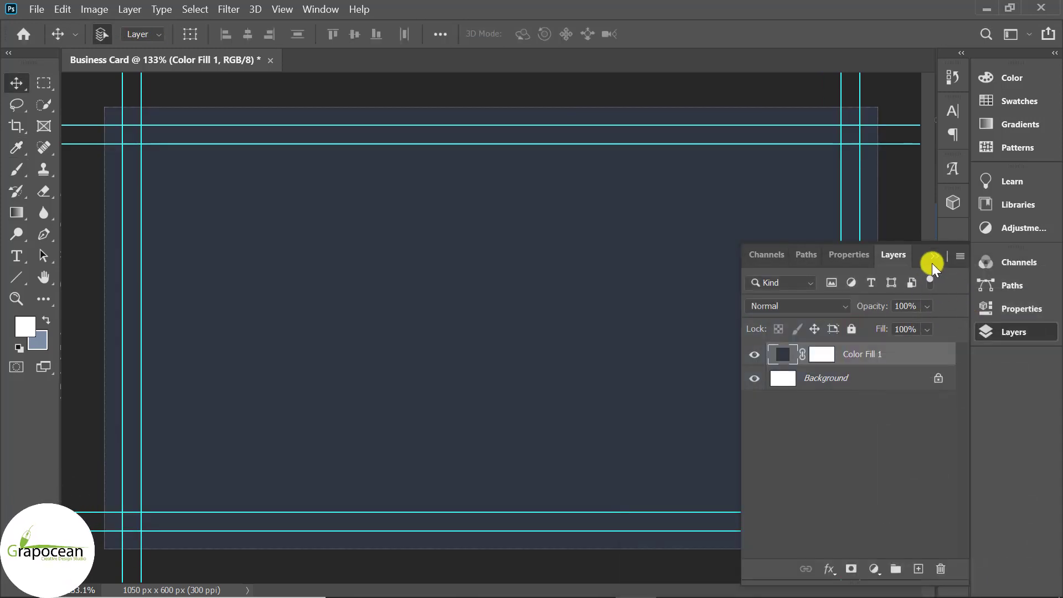
{"action": "left_click", "coordinate": [932, 260]}
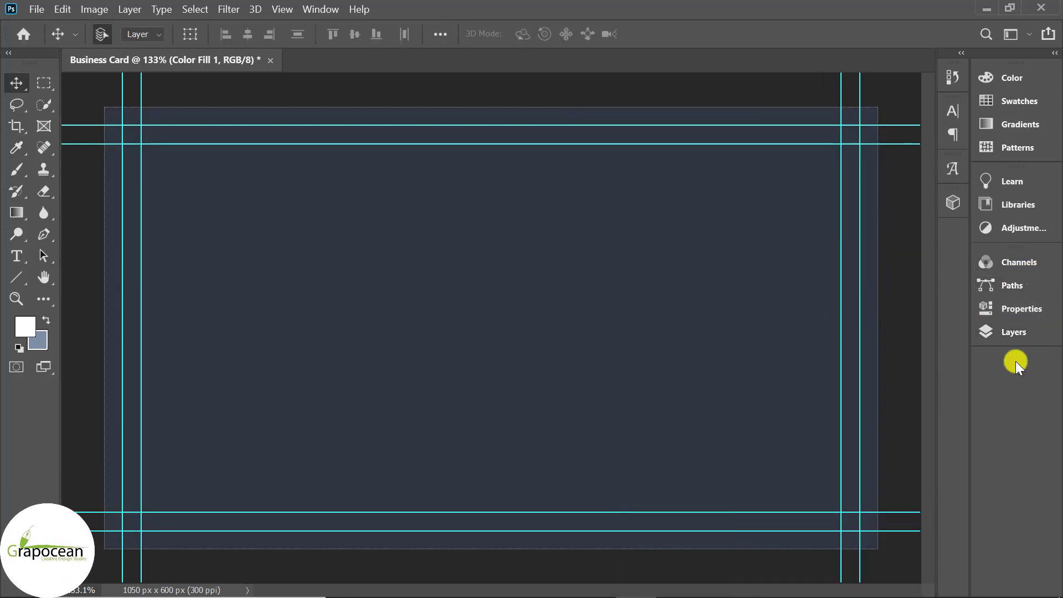
Add a new layer and draw a large 506 px circle over the card's lower right
{"action": "left_click", "coordinate": [1015, 334]}
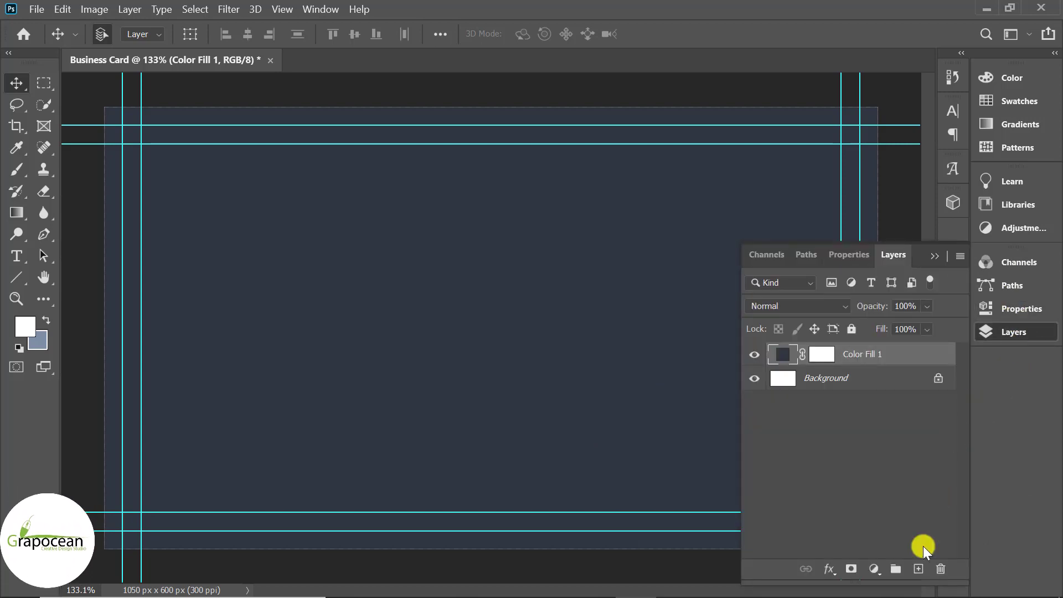
{"action": "left_click", "coordinate": [918, 568]}
{"action": "key", "text": "ctrl+minus"}
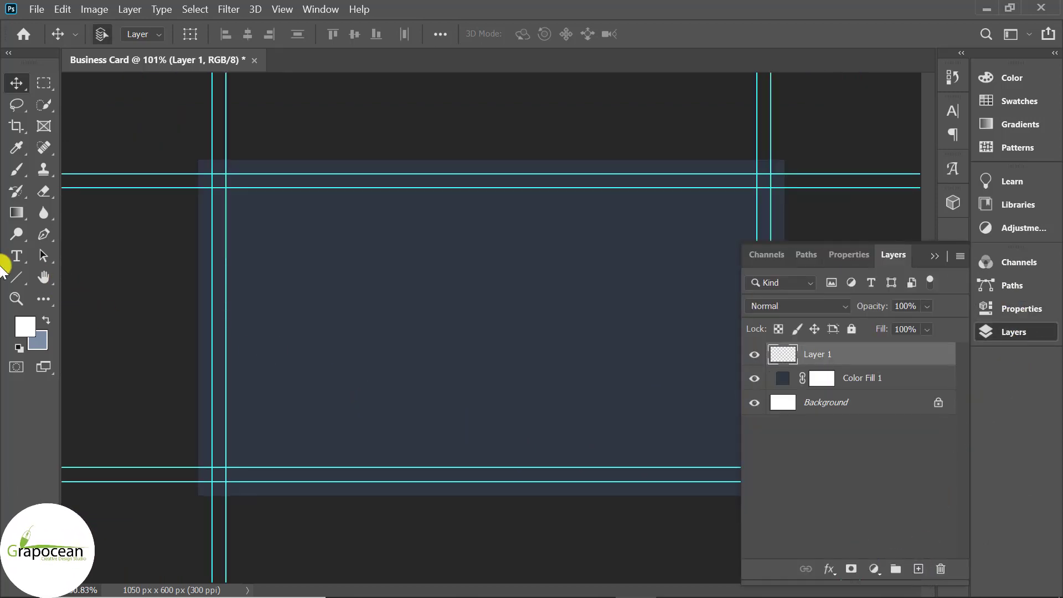
{"action": "left_click", "coordinate": [15, 280]}
{"action": "left_click", "coordinate": [78, 309]}
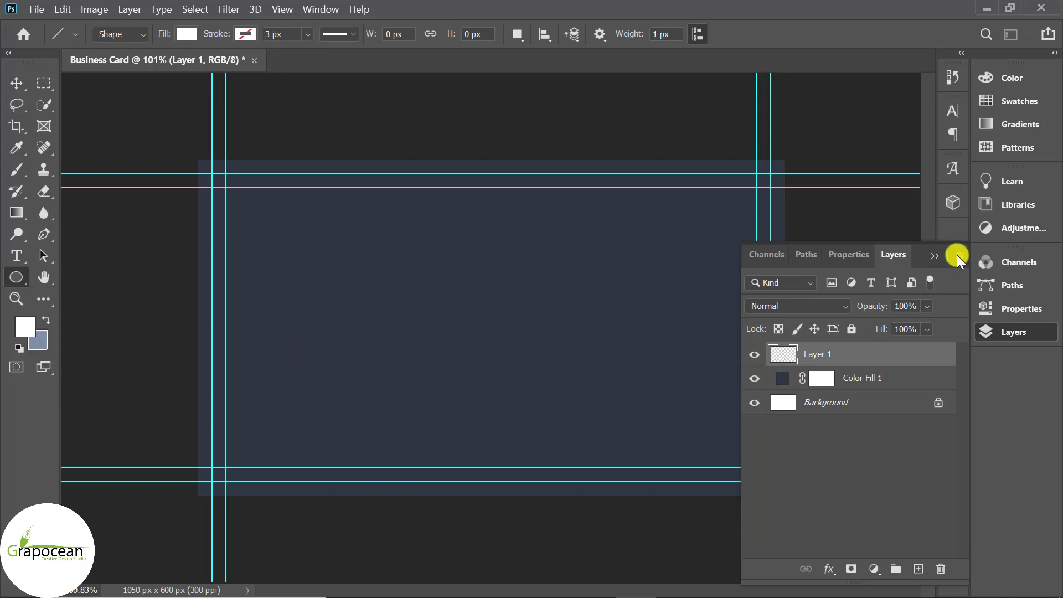
{"action": "left_click", "coordinate": [935, 256]}
{"action": "left_click_drag", "start_coordinate": [543, 280], "coordinate": [842, 563]}
{"action": "left_click", "coordinate": [1022, 308]}
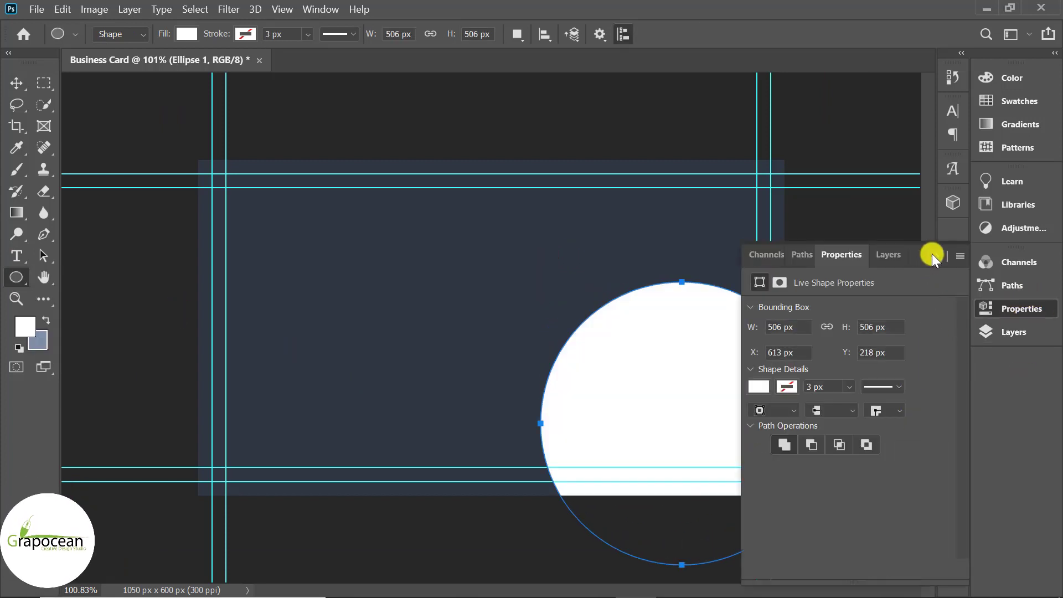
{"action": "left_click", "coordinate": [934, 256]}
{"action": "left_click", "coordinate": [1003, 260]}
{"action": "left_click", "coordinate": [1005, 260]}
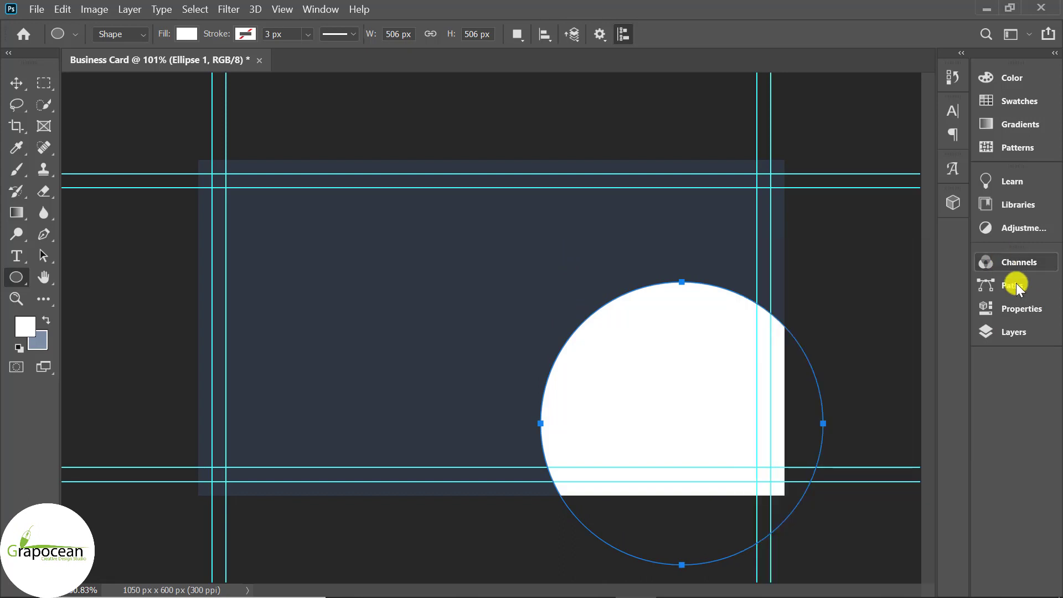
{"action": "left_click_drag", "start_coordinate": [1028, 327], "coordinate": [906, 401]}
{"action": "left_click", "coordinate": [1021, 336]}
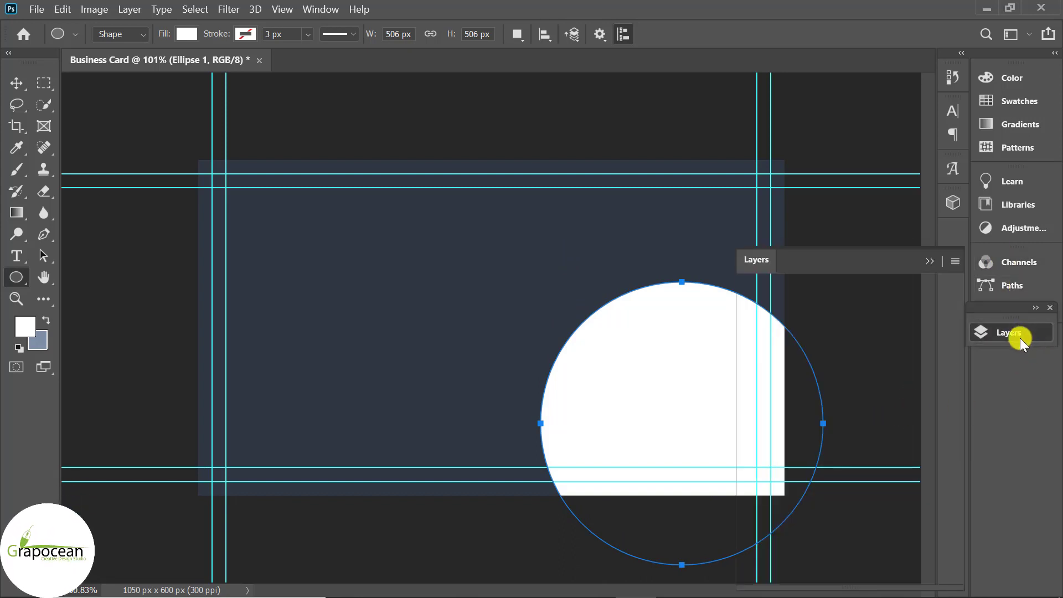
Fill the circle, Ellipse 1, with #353b48
{"action": "double_click", "coordinate": [774, 360]}
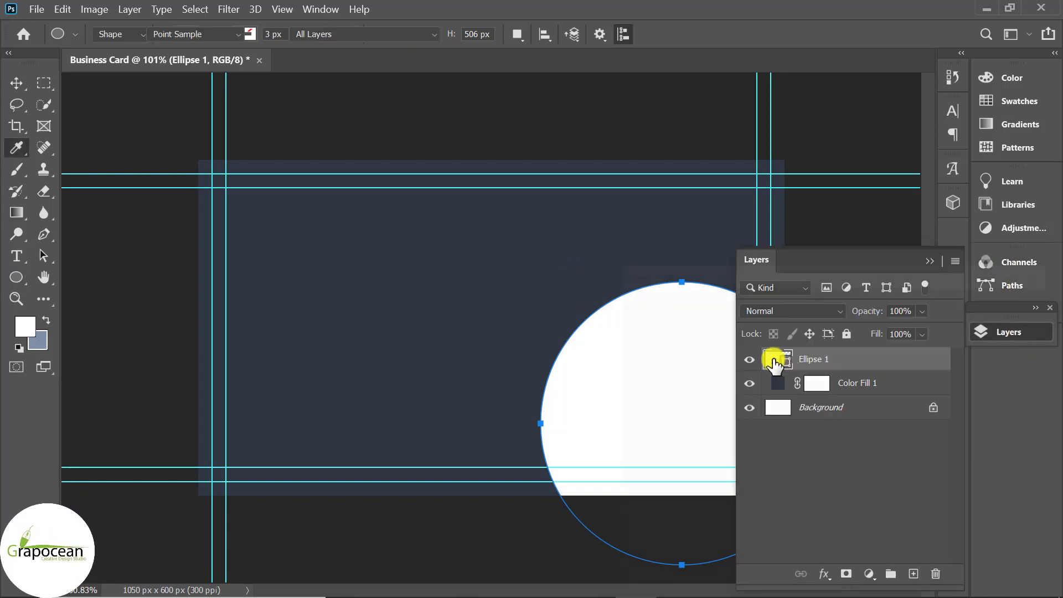
{"action": "left_click", "coordinate": [921, 572]}
{"action": "type", "text": "353b48"}
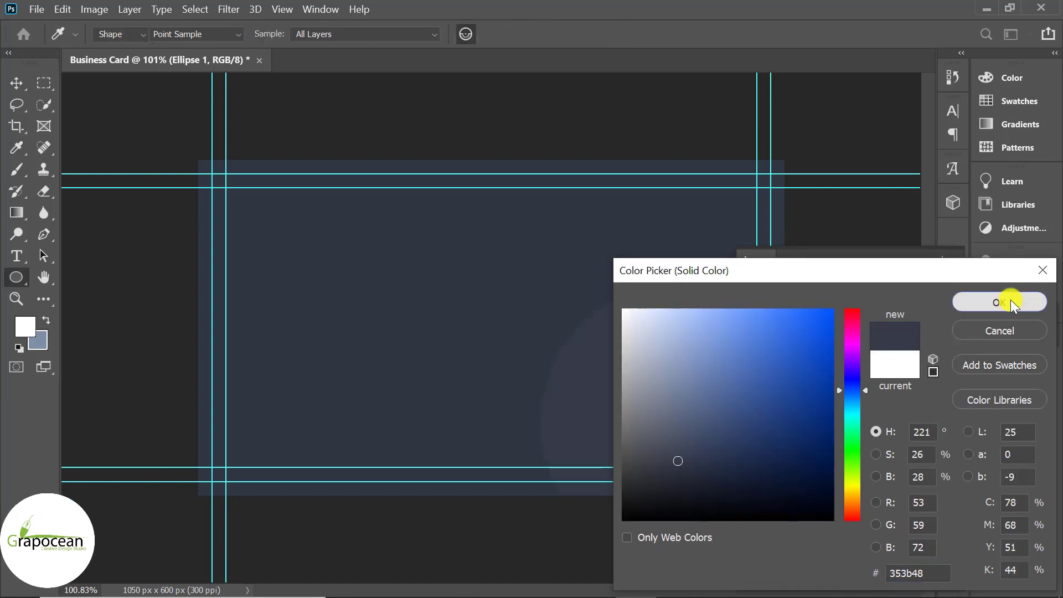
{"action": "left_click", "coordinate": [1010, 300]}
{"action": "left_click", "coordinate": [942, 250]}
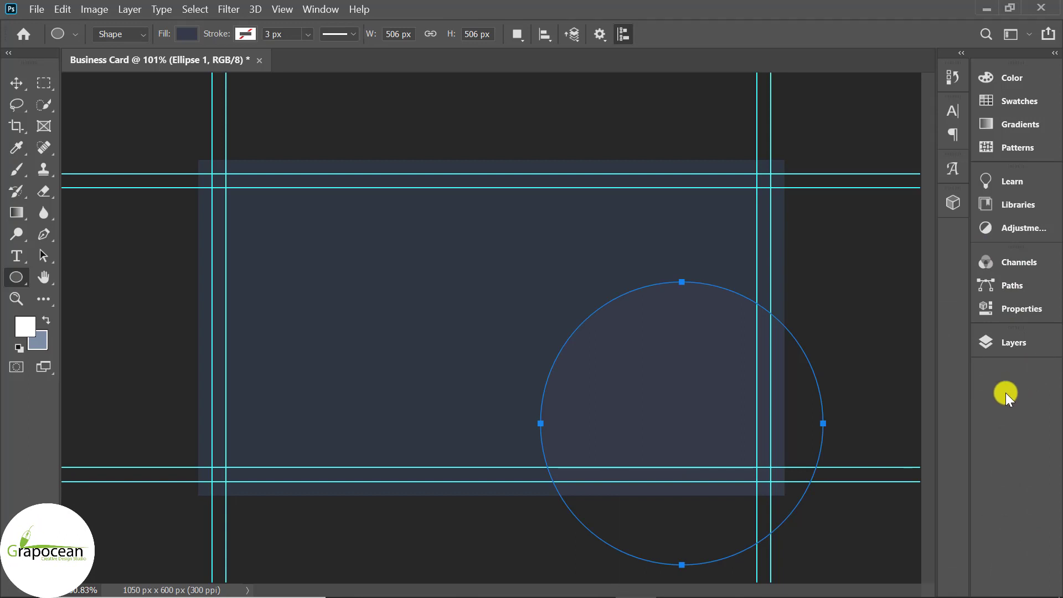
Give Ellipse 1 a Soft Light drop shadow: 58% opacity, 2 px distance, 65 px size
{"action": "key", "text": "v"}
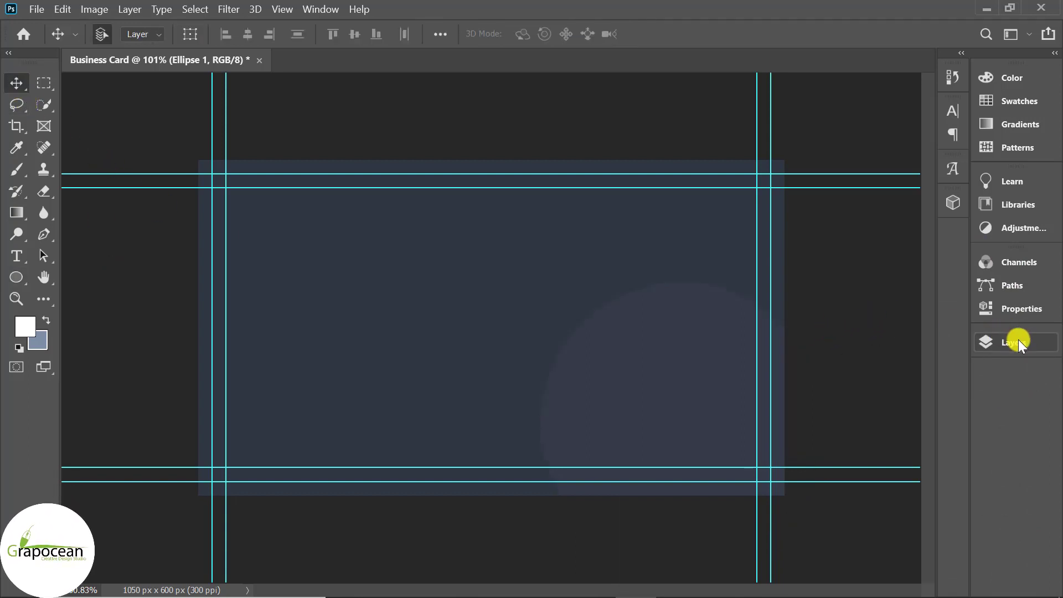
{"action": "left_click", "coordinate": [1017, 341]}
{"action": "right_click", "coordinate": [881, 362]}
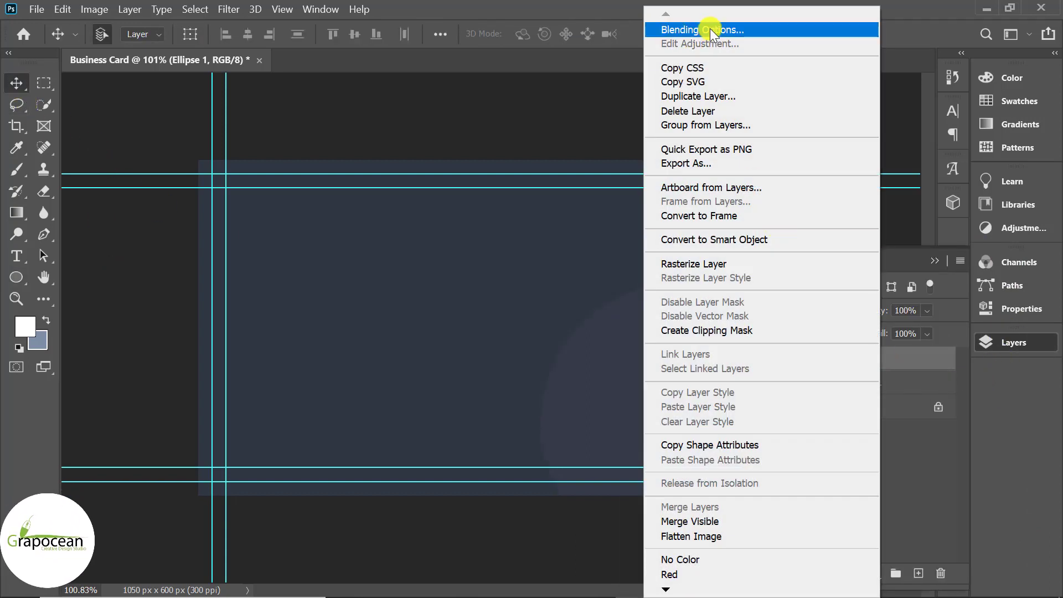
{"action": "left_click", "coordinate": [709, 29]}
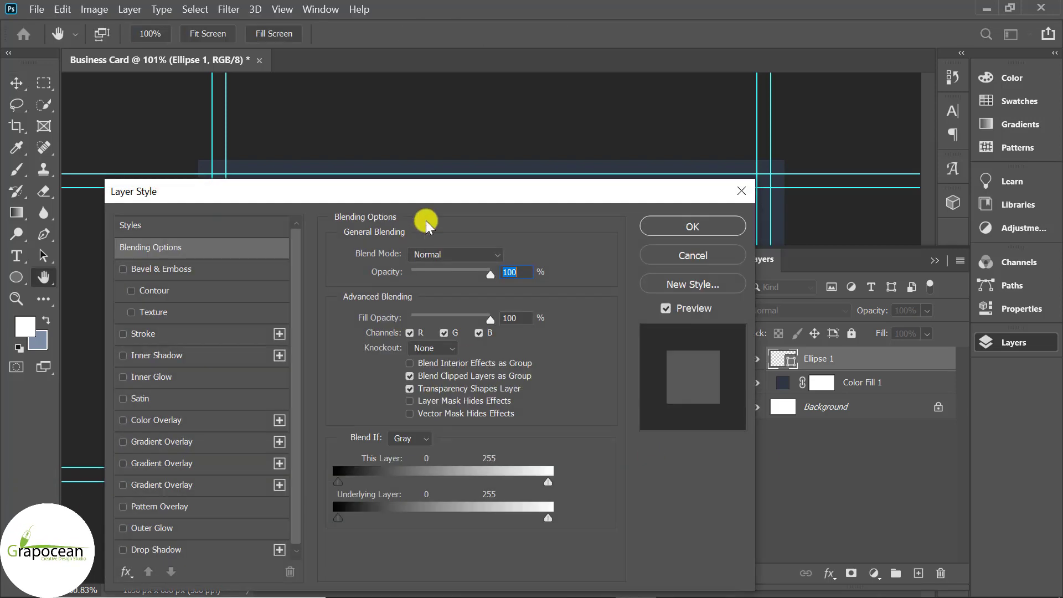
{"action": "left_click_drag", "start_coordinate": [436, 191], "coordinate": [1047, 156]}
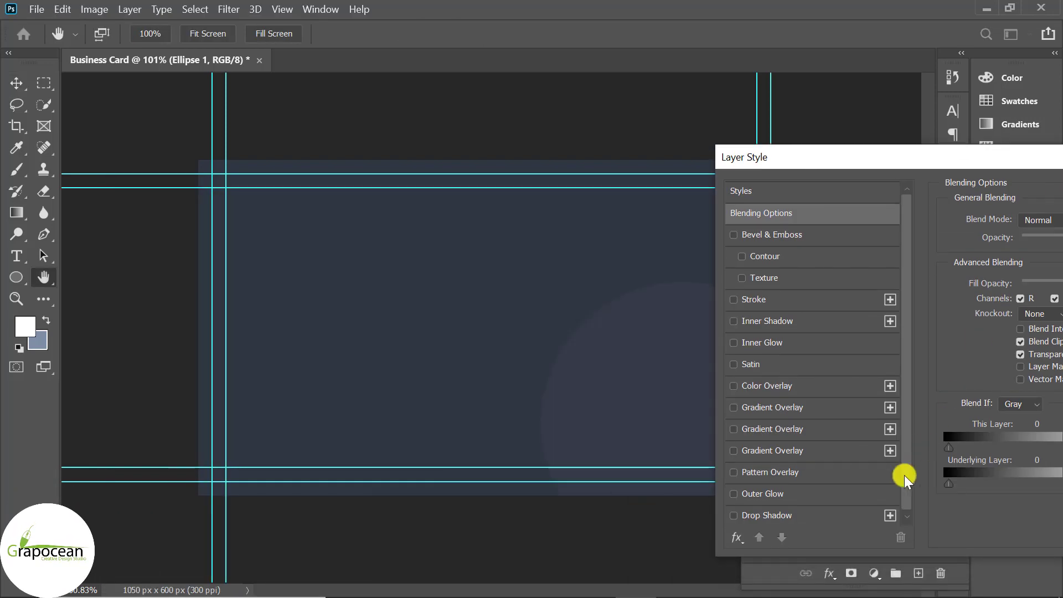
{"action": "left_click", "coordinate": [771, 516]}
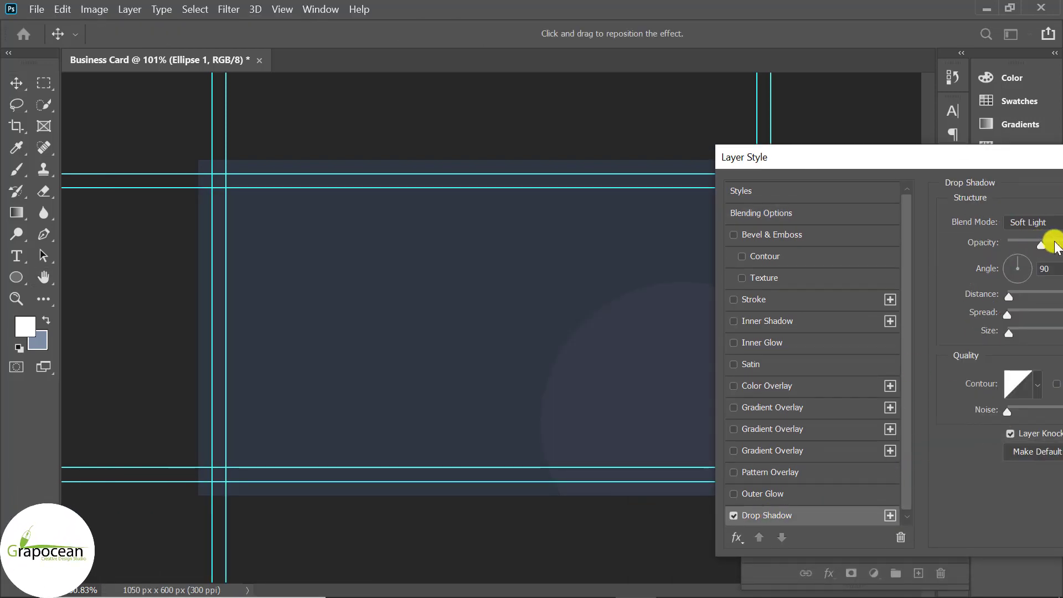
{"action": "left_click_drag", "start_coordinate": [1008, 332], "coordinate": [1037, 335]}
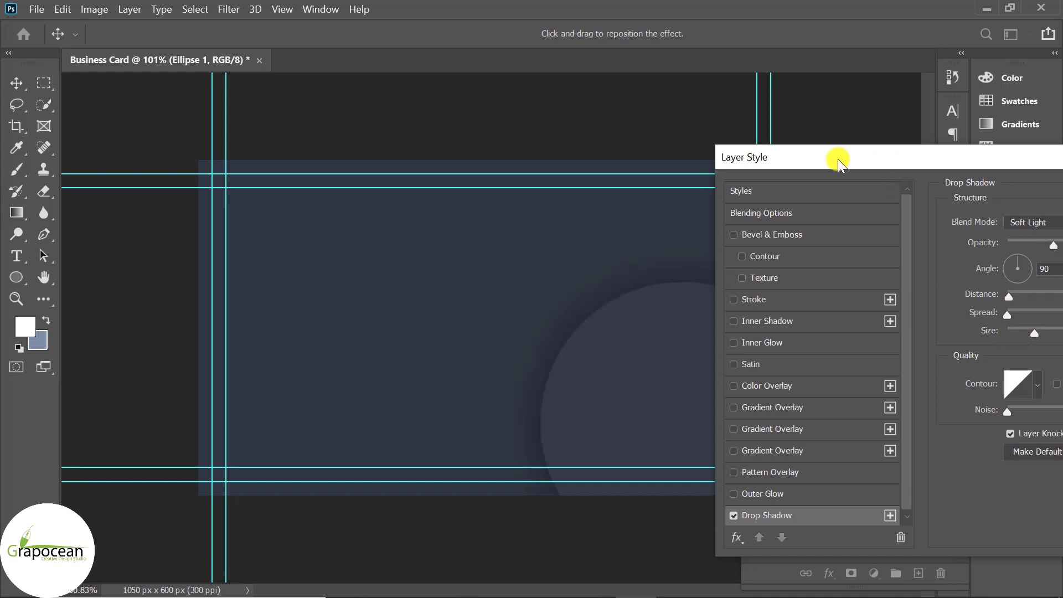
{"action": "left_click_drag", "start_coordinate": [838, 158], "coordinate": [755, 154]}
{"action": "left_click_drag", "start_coordinate": [944, 330], "coordinate": [958, 325]}
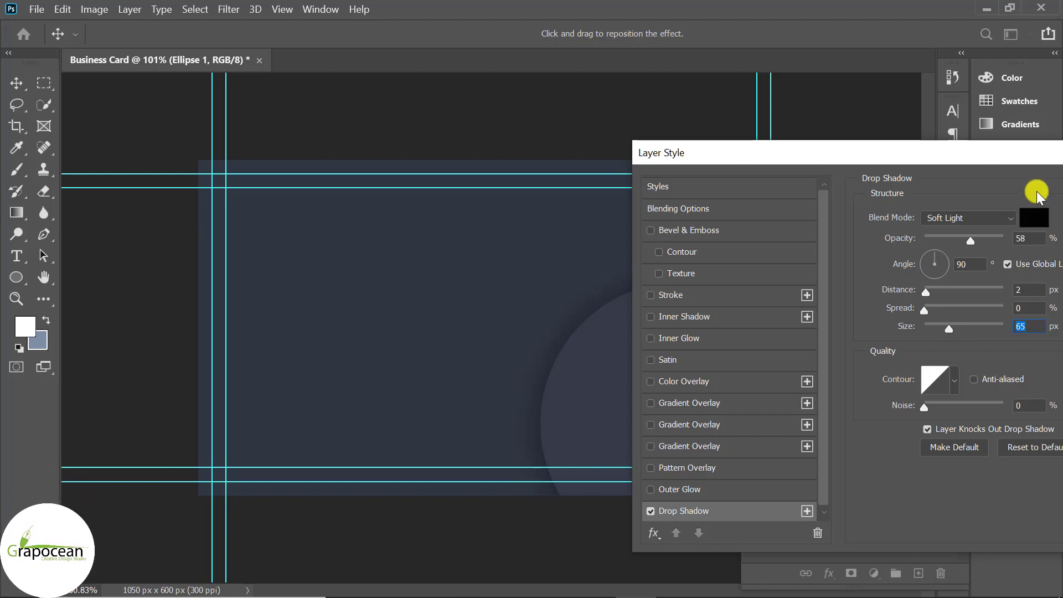
{"action": "left_click", "coordinate": [1045, 256]}
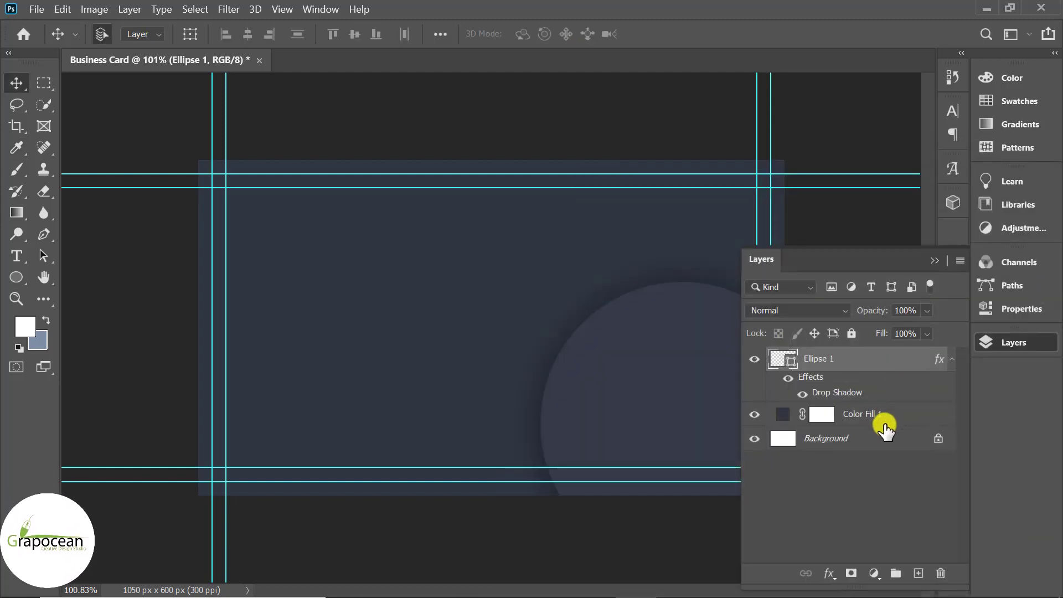
{"action": "left_click", "coordinate": [917, 573]}
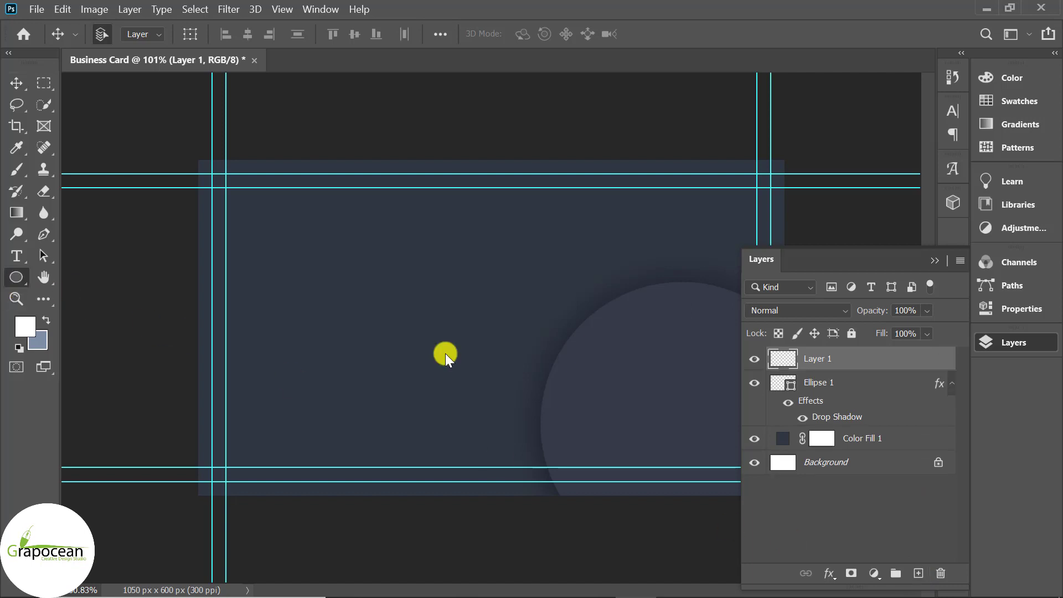
Draw a second circle, Ellipse 2, near the card centre
{"action": "left_click_drag", "start_coordinate": [425, 252], "coordinate": [710, 498]}
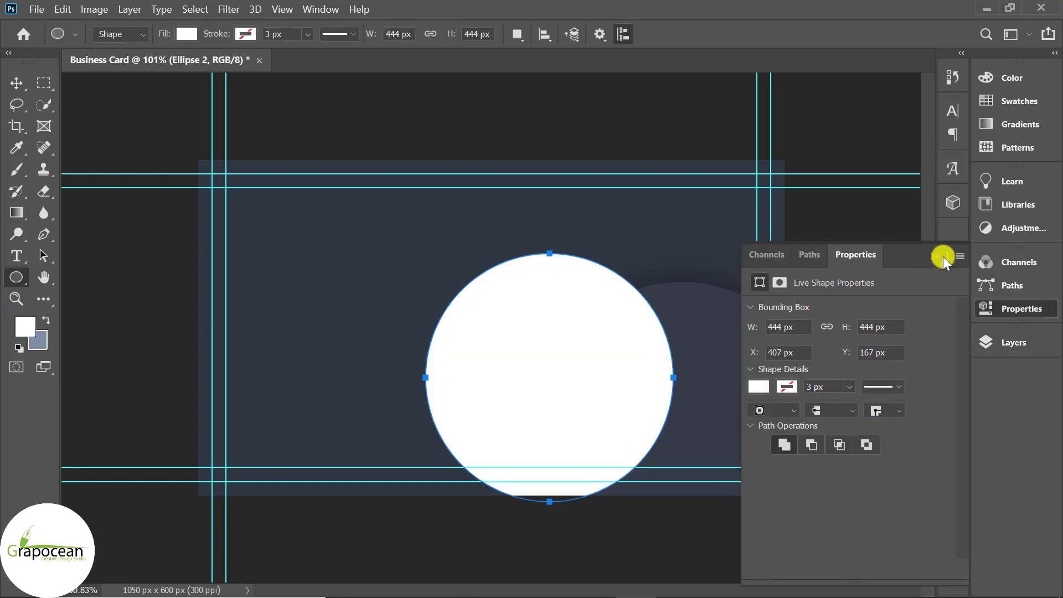
{"action": "left_click", "coordinate": [940, 254]}
{"action": "left_click", "coordinate": [1020, 263]}
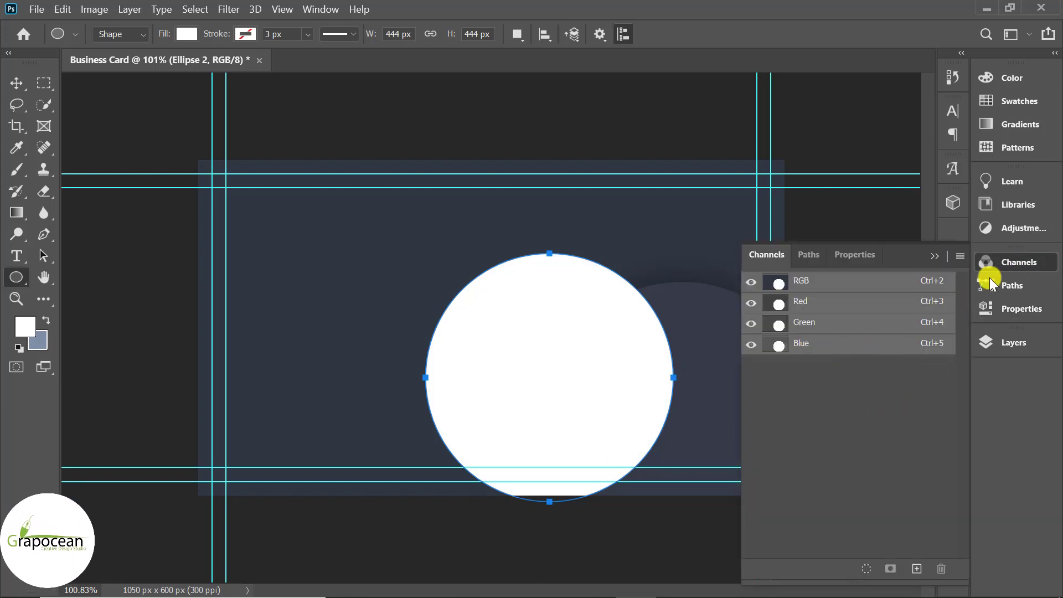
{"action": "left_click", "coordinate": [936, 257]}
{"action": "left_click", "coordinate": [997, 341]}
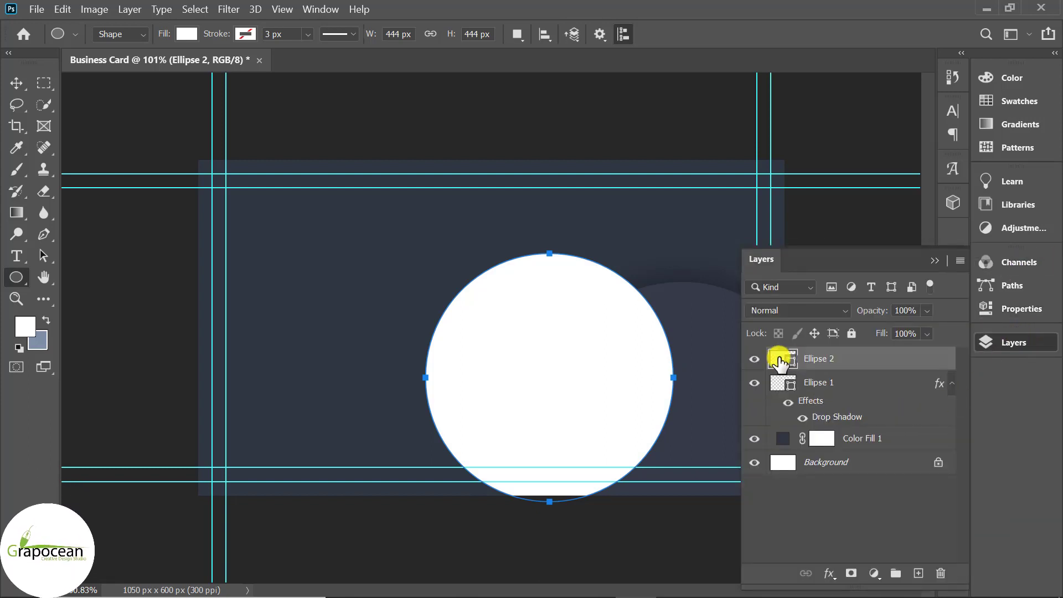
Set Ellipse 2's fill to navy #2e3441, sampled from the first circle and slightly lightened
{"action": "double_click", "coordinate": [779, 362]}
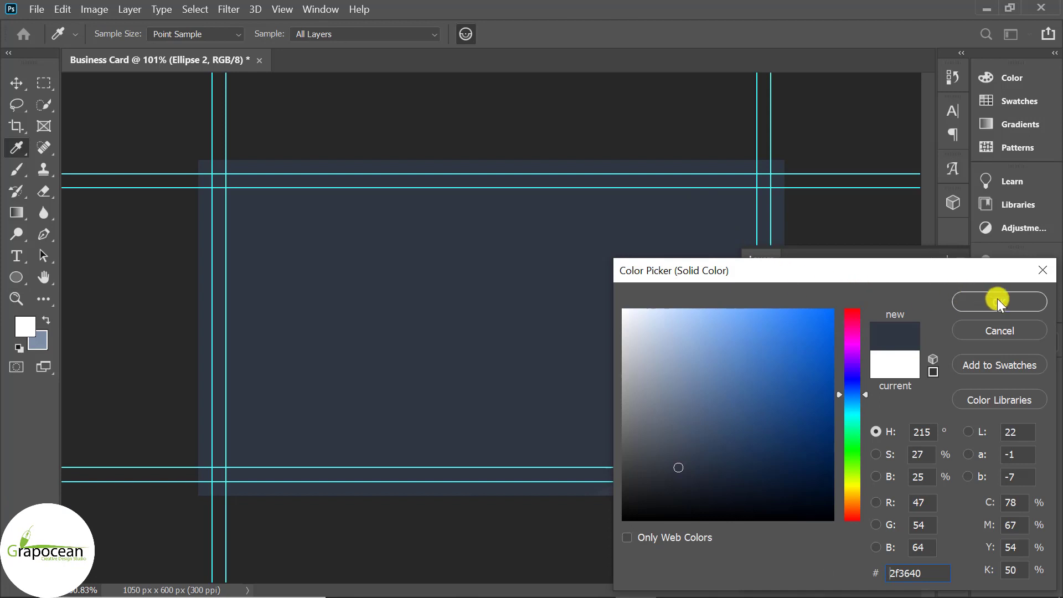
{"action": "key", "text": "Return"}
{"action": "left_click", "coordinate": [17, 83]}
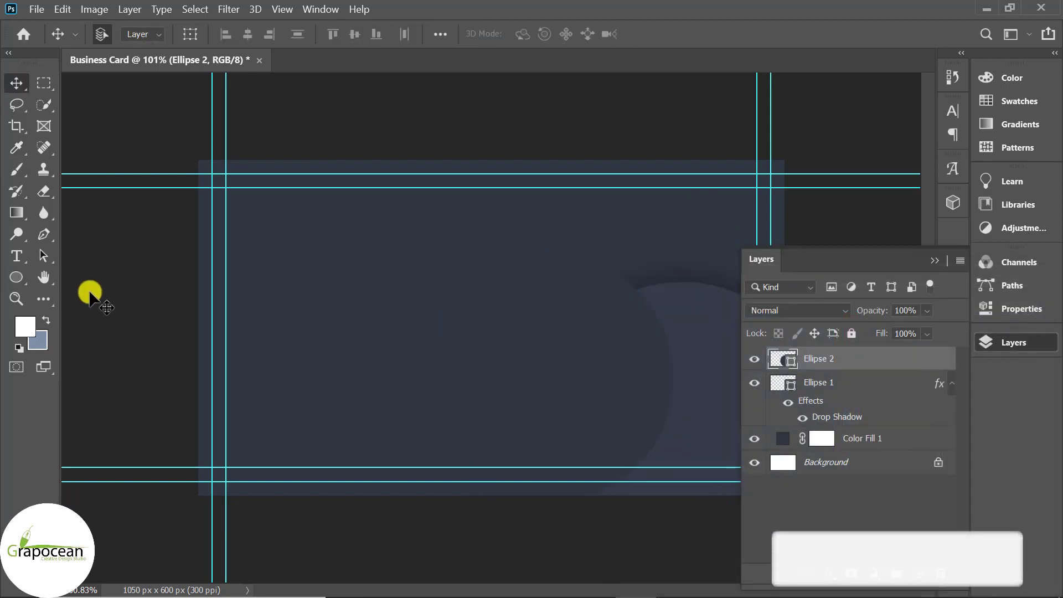
{"action": "scroll", "coordinate": [780, 364], "scroll_direction": "down", "scroll_amount": 3}
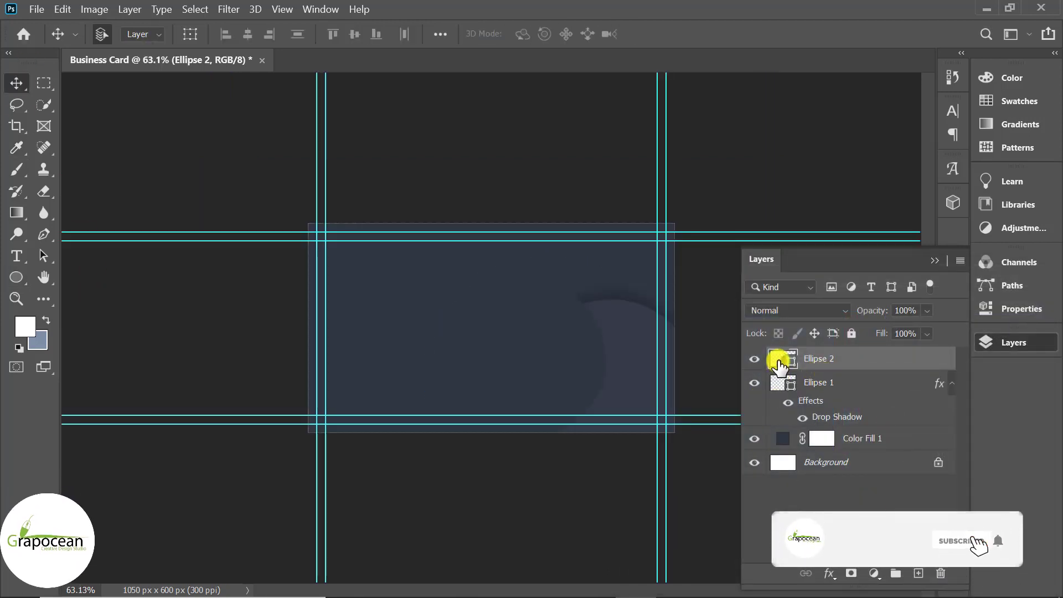
{"action": "double_click", "coordinate": [777, 361]}
{"action": "left_click", "coordinate": [603, 316]}
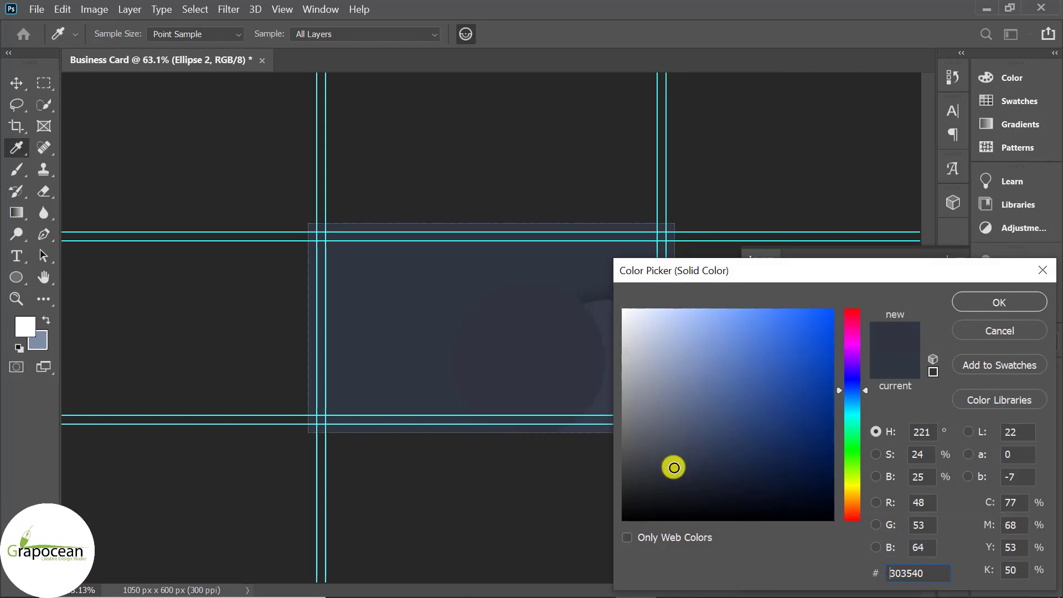
{"action": "left_click_drag", "start_coordinate": [674, 462], "coordinate": [676, 462]}
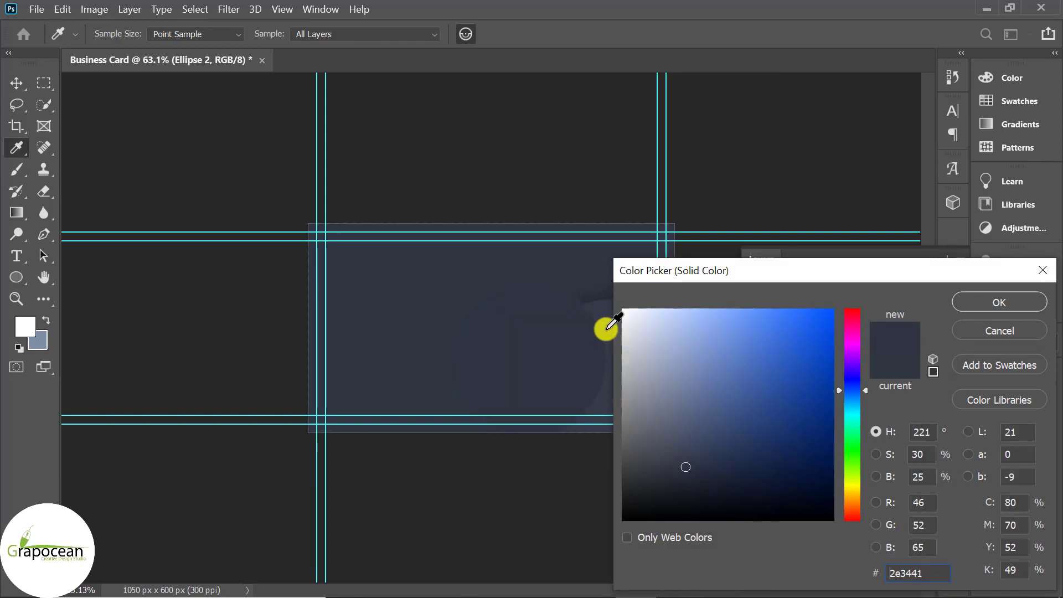
{"action": "left_click", "coordinate": [1021, 301]}
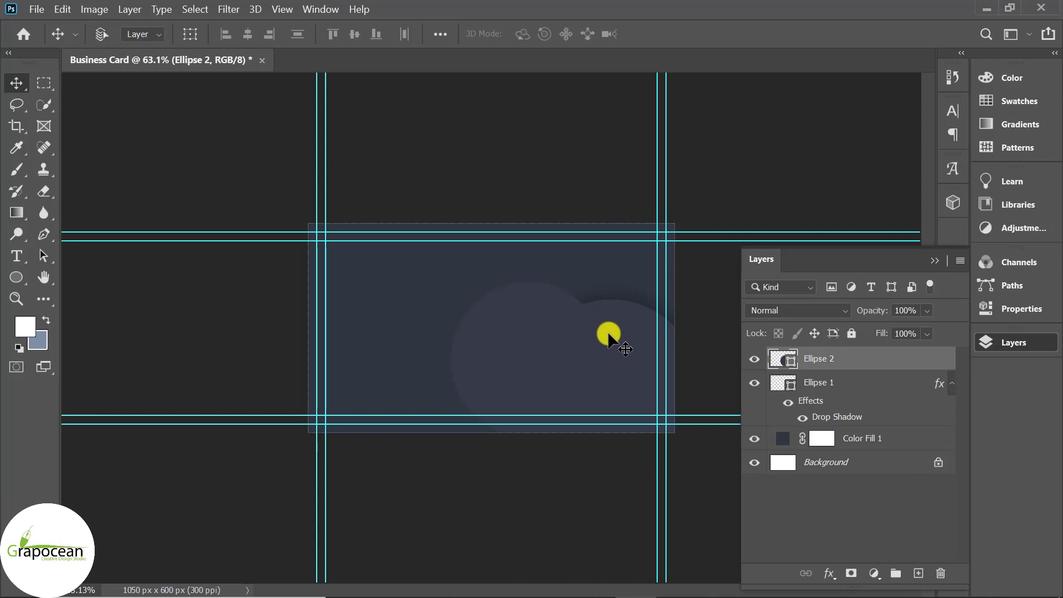
{"action": "scroll", "coordinate": [607, 335], "scroll_direction": "up", "scroll_amount": 1}
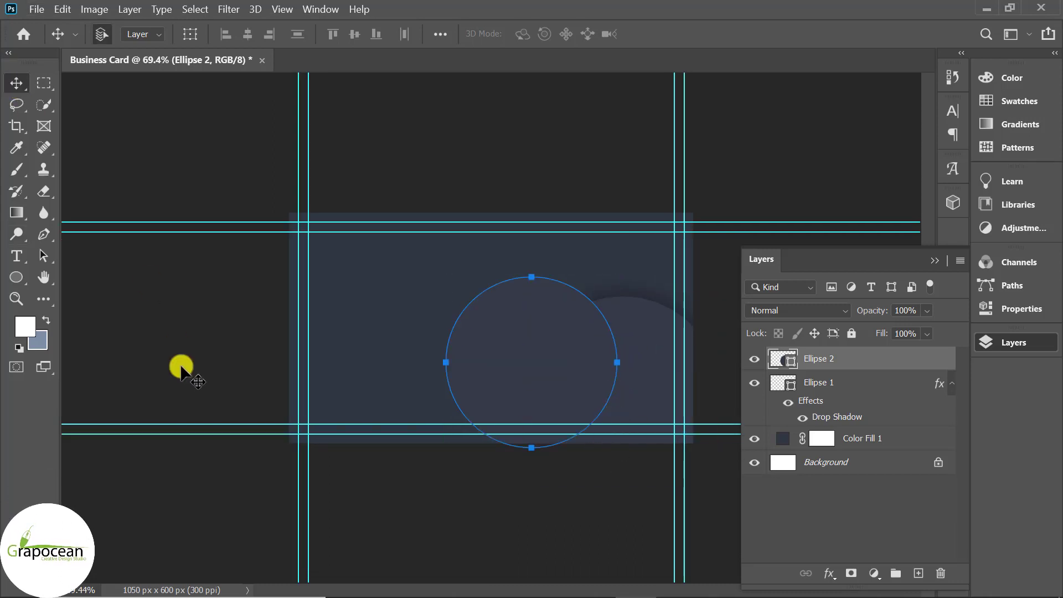
Scale Ellipse 2 to 127.2%, move it beneath Ellipse 1, and reposition it on the card
{"action": "key", "text": "ctrl+t"}
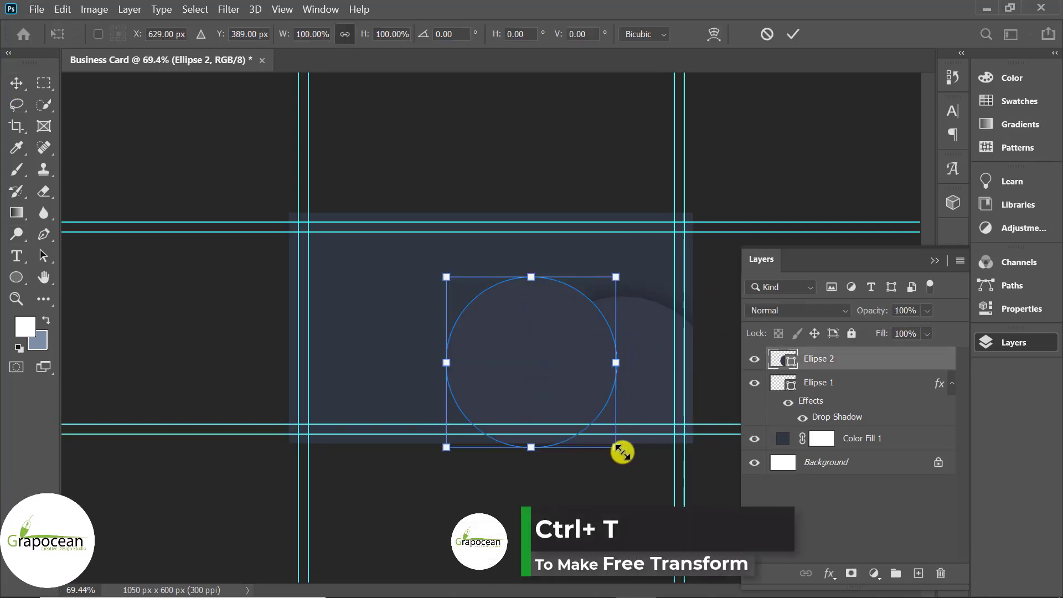
{"action": "left_click_drag", "start_coordinate": [623, 453], "coordinate": [636, 481]}
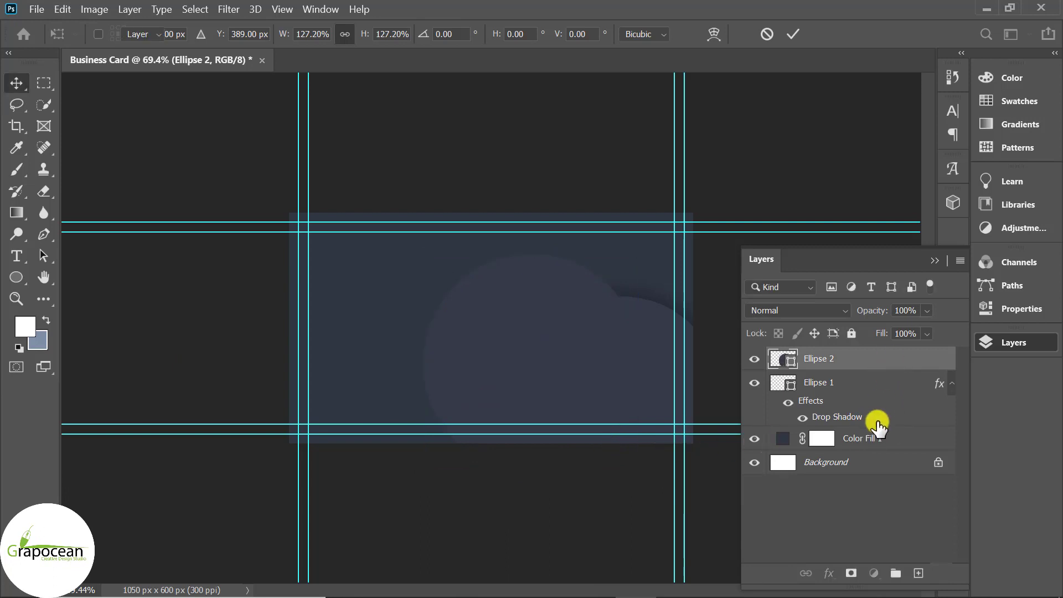
{"action": "left_click_drag", "start_coordinate": [878, 425], "coordinate": [878, 428]}
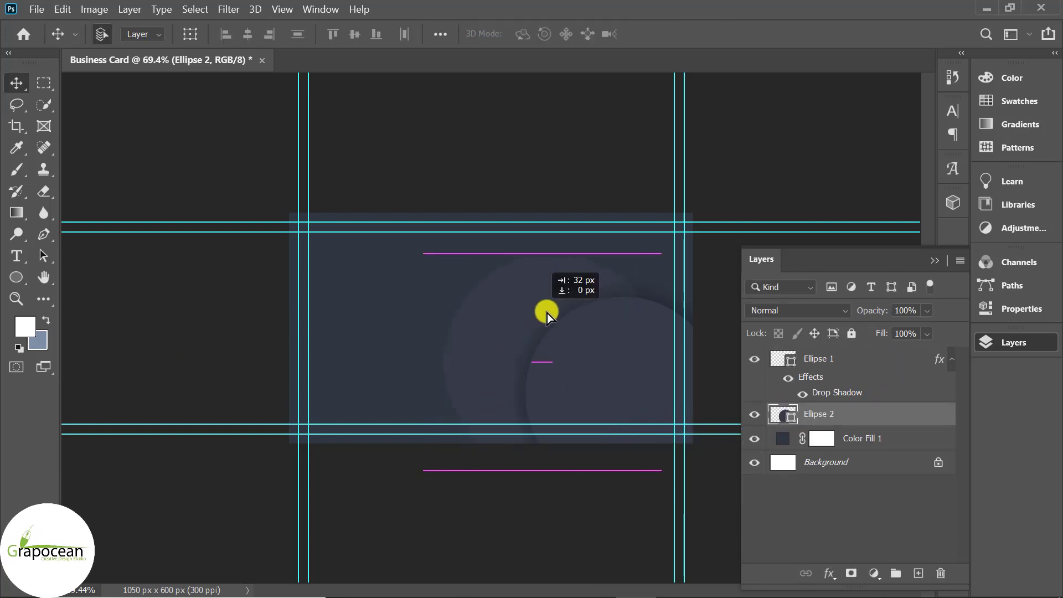
{"action": "left_click_drag", "start_coordinate": [547, 313], "coordinate": [541, 316]}
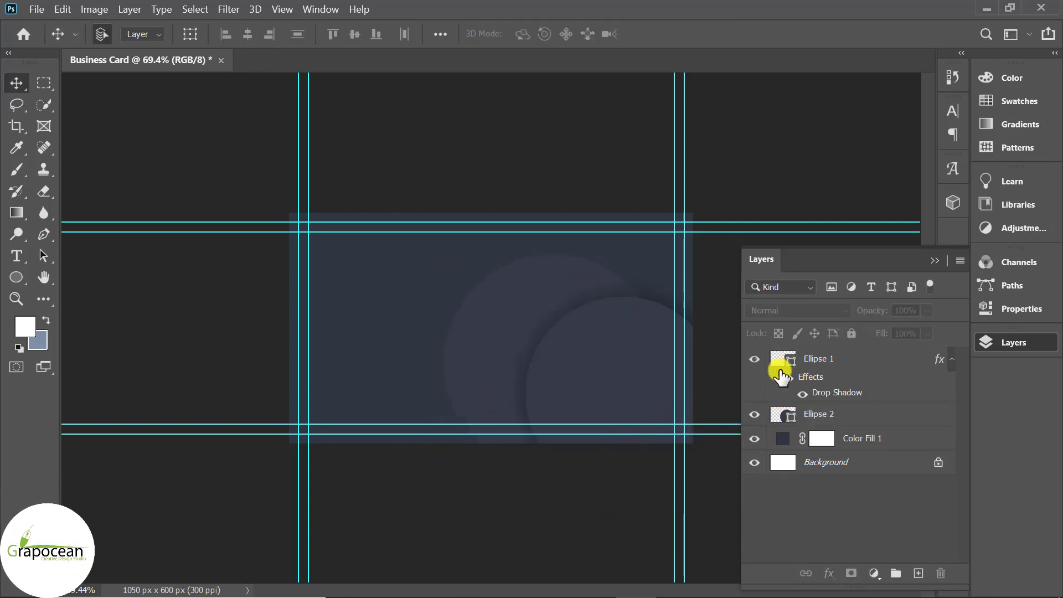
{"action": "left_click", "coordinate": [754, 360]}
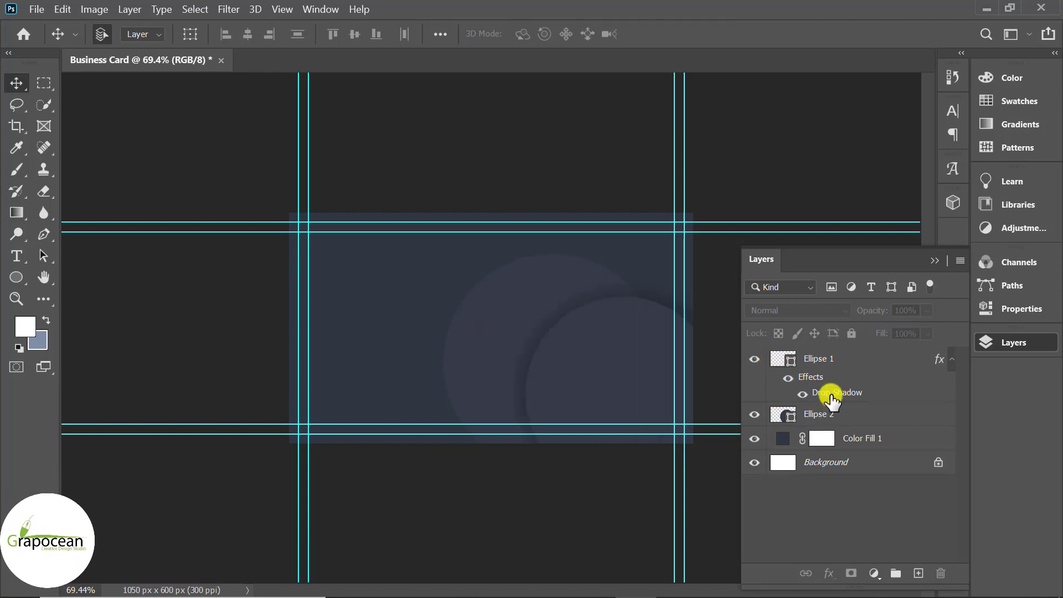
{"action": "left_click", "coordinate": [831, 394]}
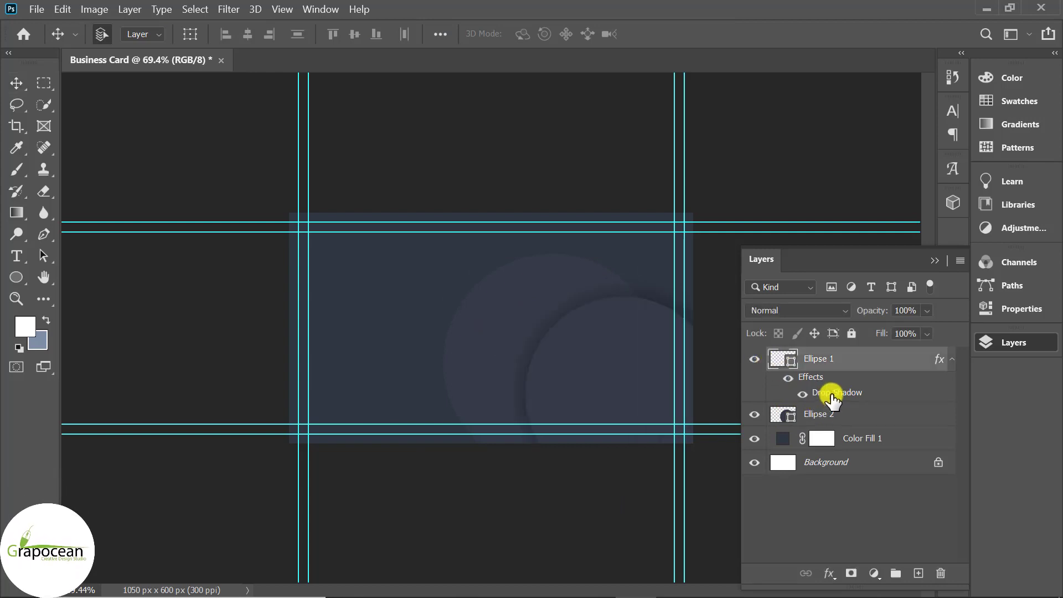
Recolour Ellipse 1's Soft Light drop shadow from black to navy #353b48 sampled from the card
{"action": "double_click", "coordinate": [831, 396]}
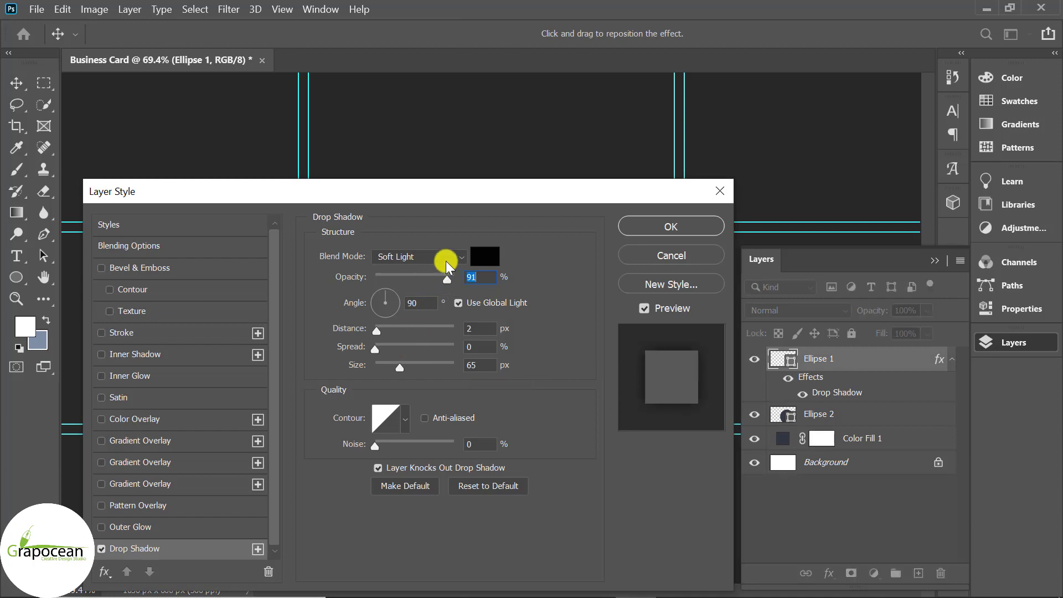
{"action": "left_click", "coordinate": [446, 258]}
{"action": "key", "text": "Escape"}
{"action": "left_click_drag", "start_coordinate": [553, 195], "coordinate": [1060, 268]}
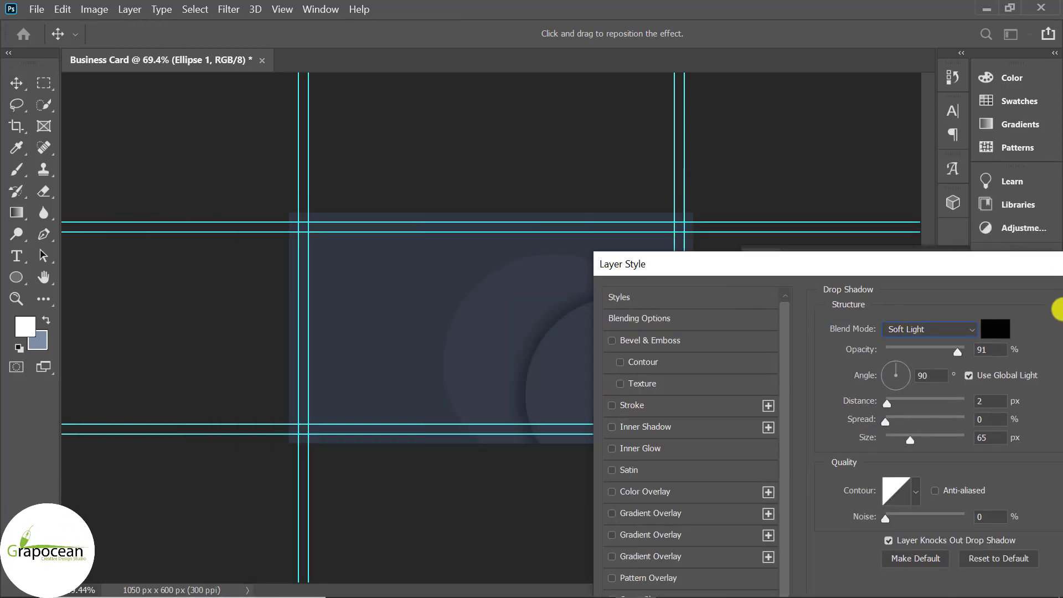
{"action": "left_click_drag", "start_coordinate": [1061, 309], "coordinate": [879, 427]}
{"action": "left_click", "coordinate": [835, 460]}
{"action": "left_click", "coordinate": [510, 283]}
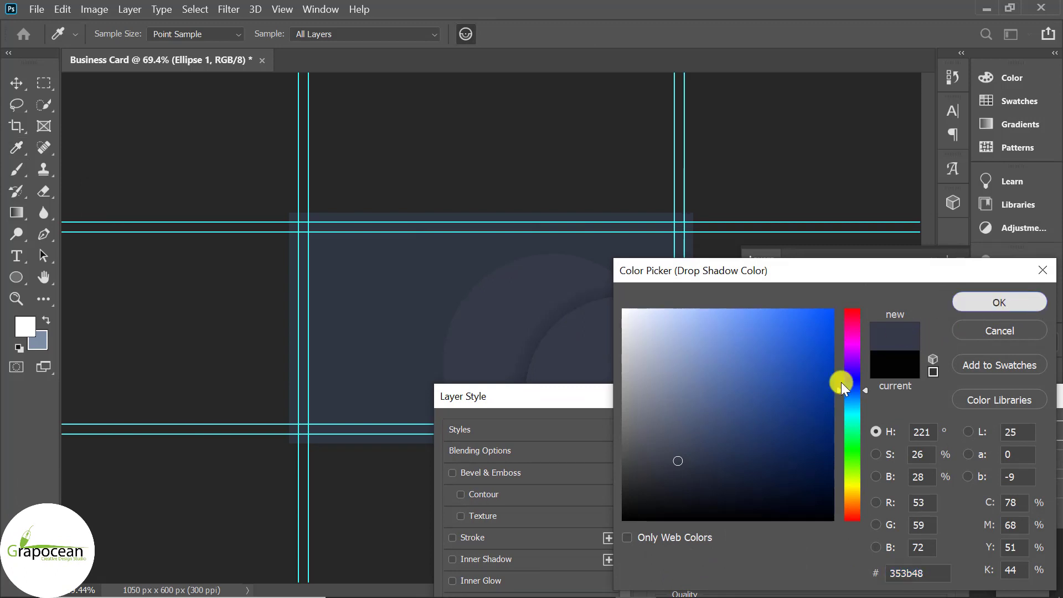
{"action": "key", "text": "Return"}
{"action": "left_click_drag", "start_coordinate": [745, 396], "coordinate": [300, 479]}
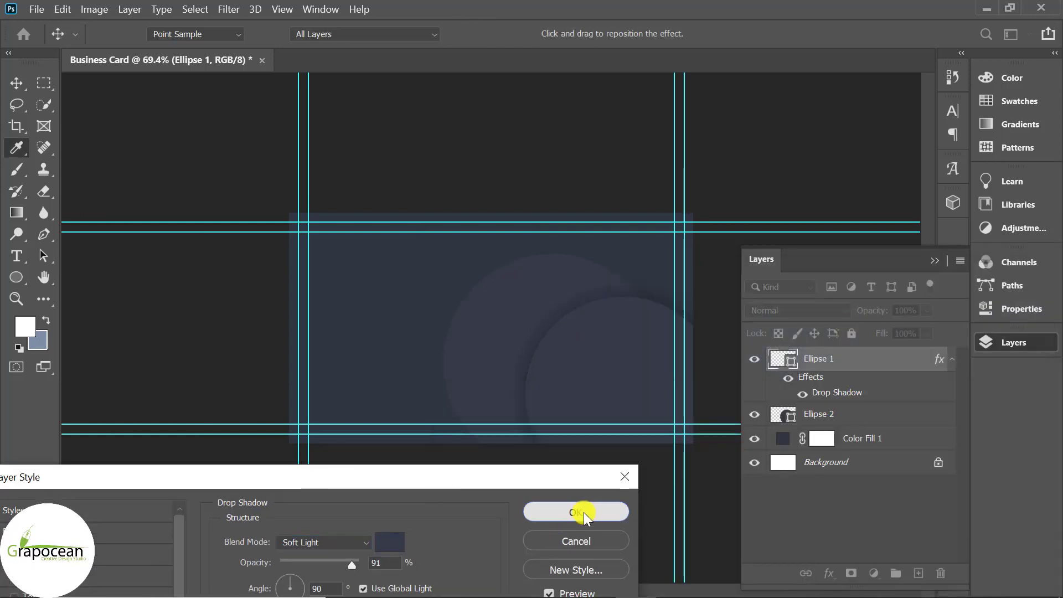
{"action": "left_click", "coordinate": [584, 512]}
{"action": "key", "text": "v"}
{"action": "left_click", "coordinate": [870, 416]}
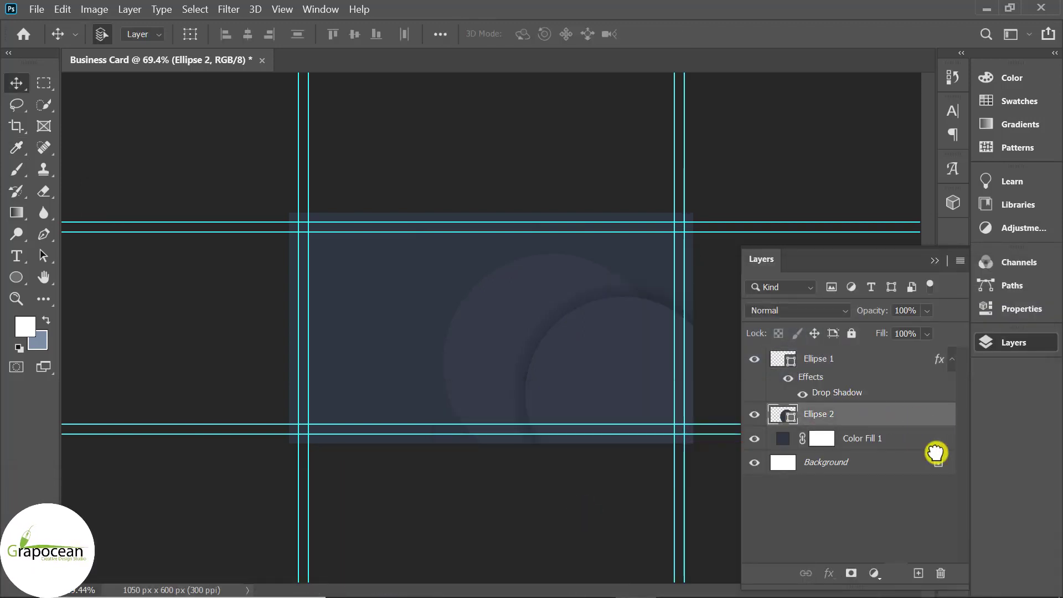
Duplicate Ellipse 2, set the copy to Exclusion blending, and shift it to form a light ring
{"action": "left_click_drag", "start_coordinate": [936, 453], "coordinate": [918, 573]}
{"action": "left_click_drag", "start_coordinate": [505, 360], "coordinate": [447, 340]}
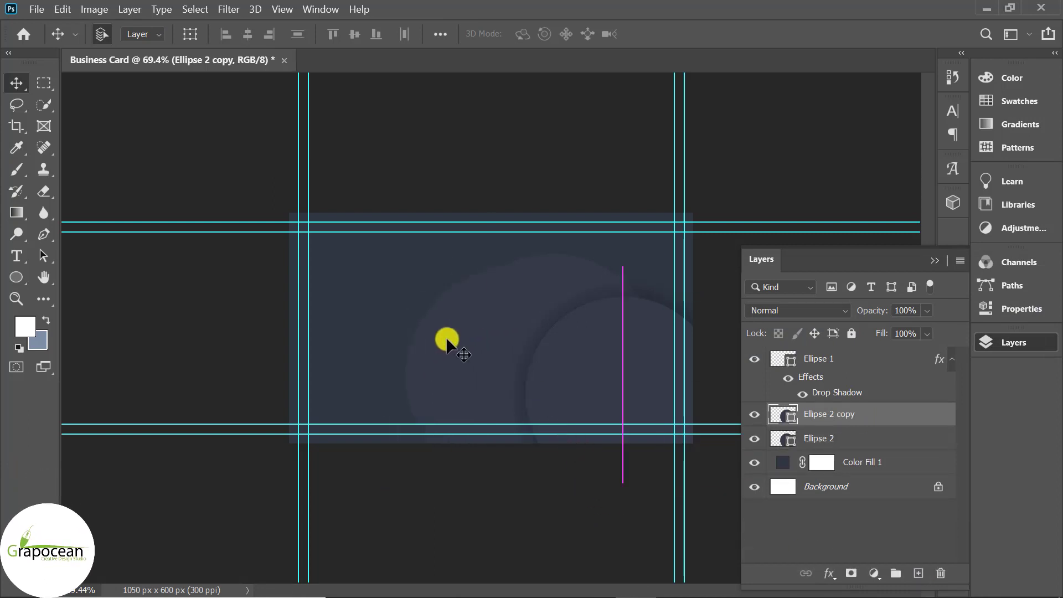
{"action": "left_click", "coordinate": [794, 311]}
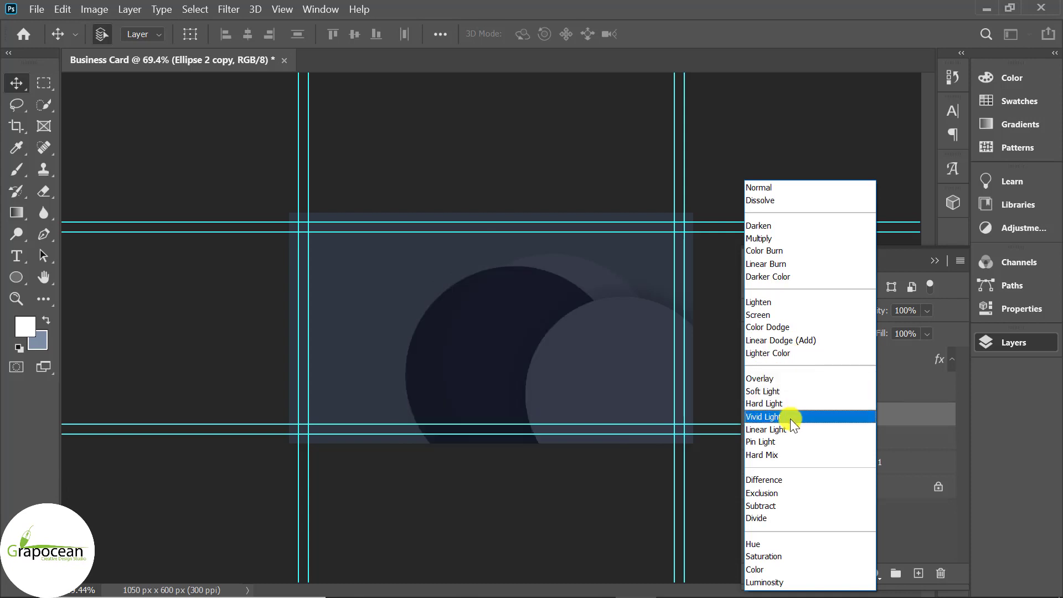
{"action": "left_click", "coordinate": [799, 491]}
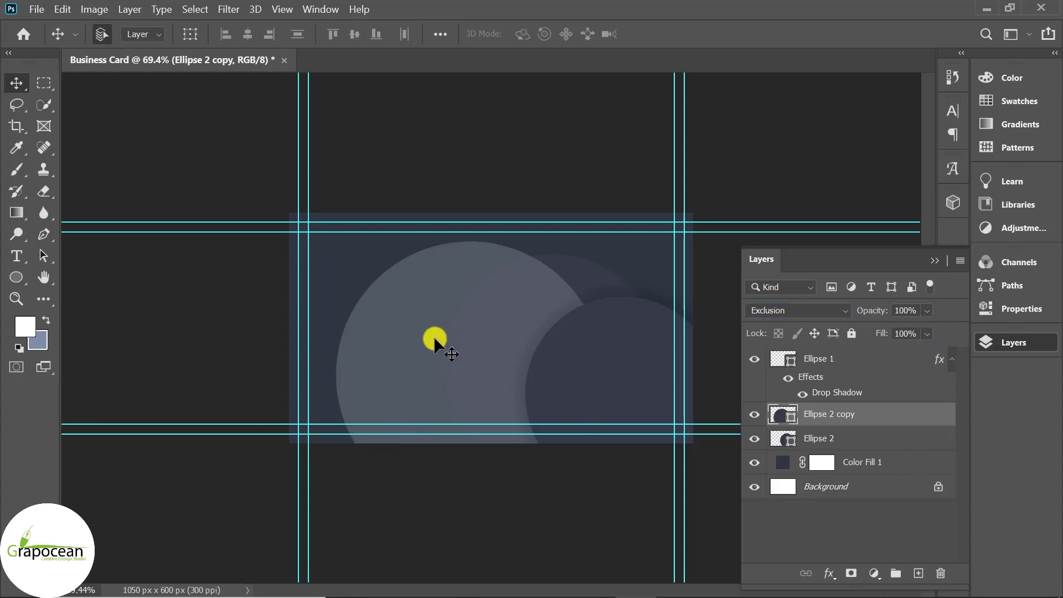
{"action": "left_click_drag", "start_coordinate": [435, 339], "coordinate": [579, 352]}
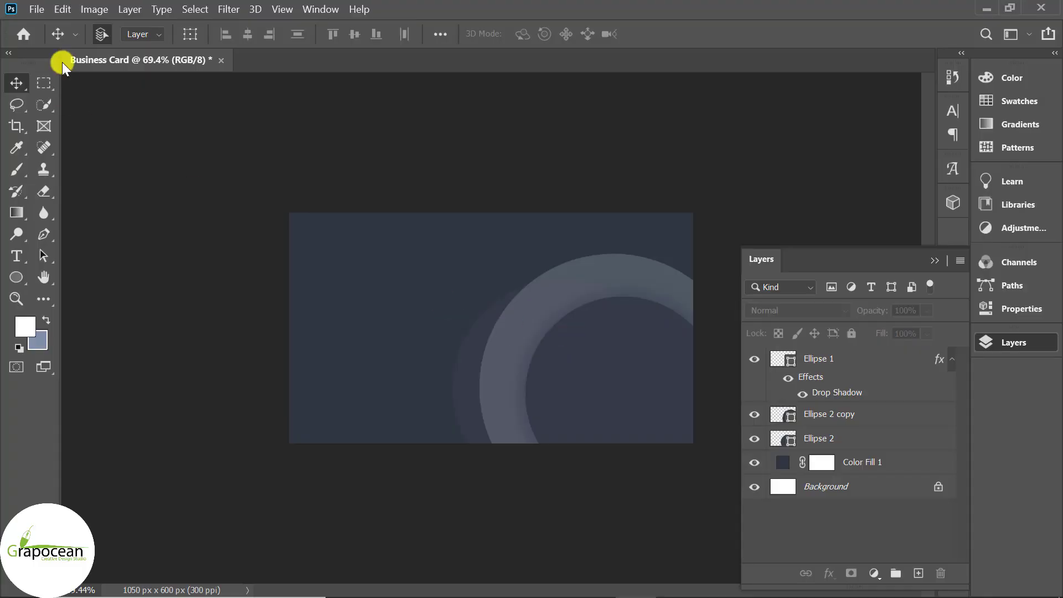
Open sdfas.jpg and drag the office photo into the Business Card document
{"action": "left_click", "coordinate": [37, 10]}
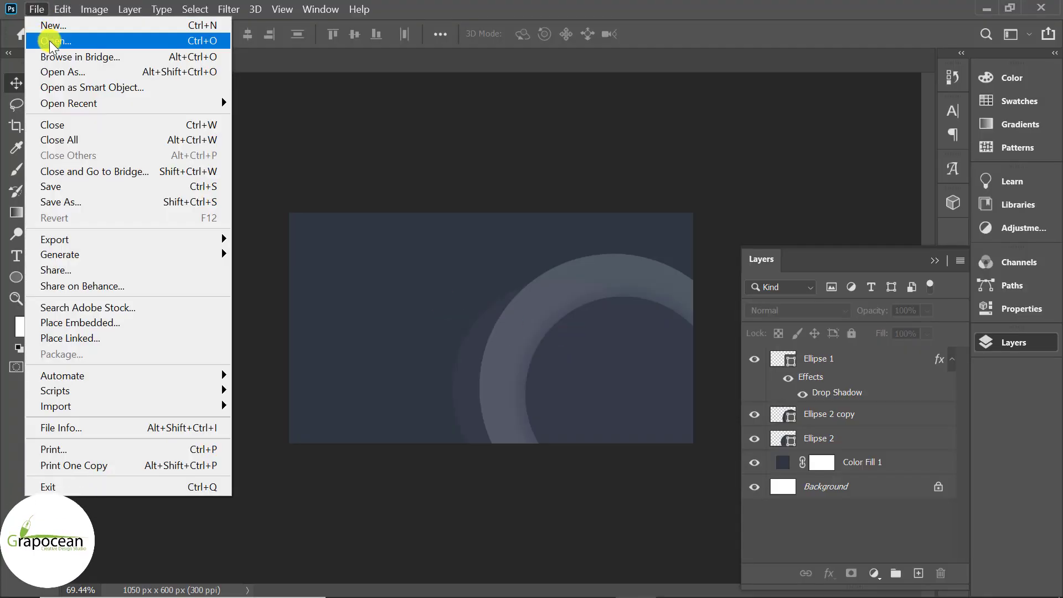
{"action": "left_click", "coordinate": [48, 41]}
{"action": "left_click", "coordinate": [438, 175]}
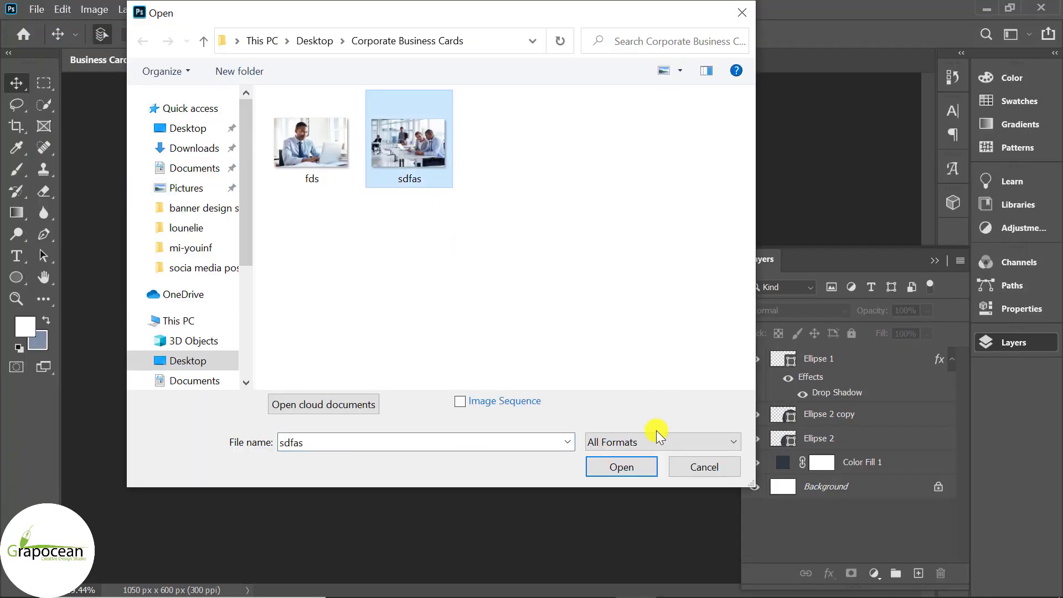
{"action": "left_click", "coordinate": [629, 467]}
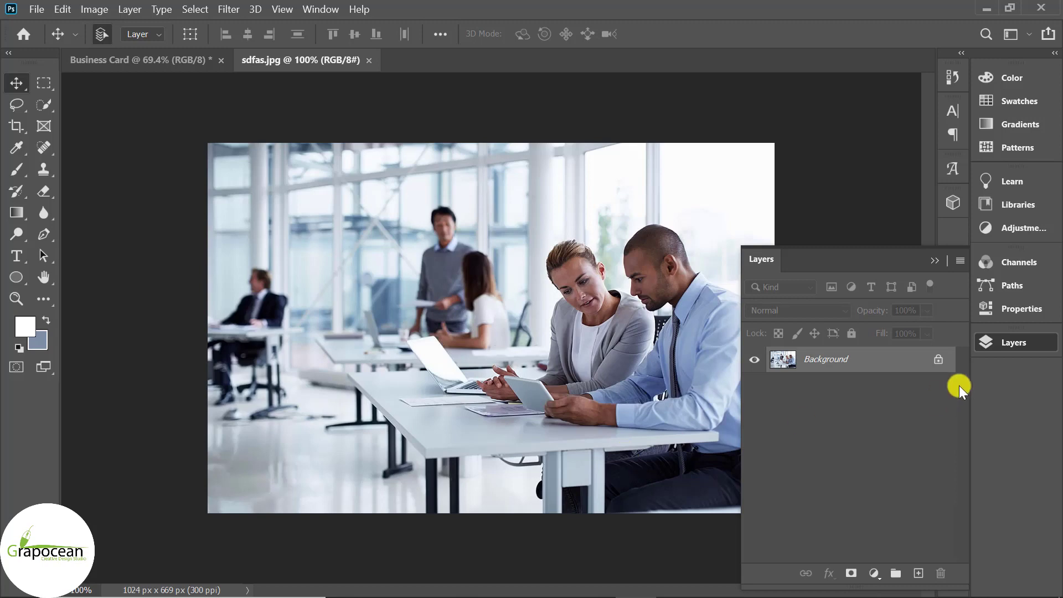
{"action": "left_click", "coordinate": [931, 360]}
{"action": "left_click_drag", "start_coordinate": [435, 173], "coordinate": [612, 410]}
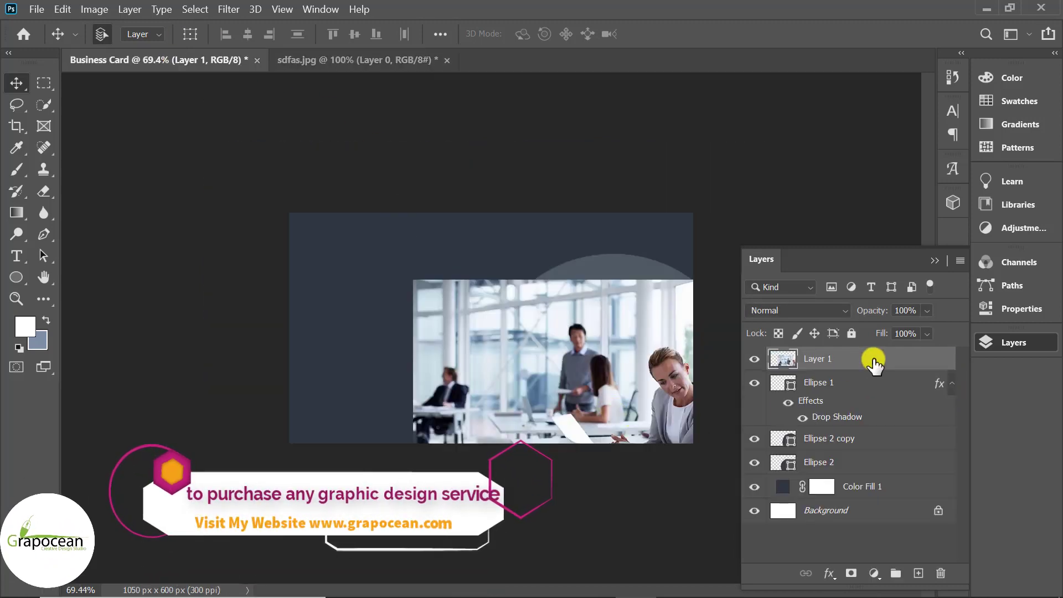
Clip the office photo layer into the Ellipse 1 circle
{"action": "right_click", "coordinate": [868, 361]}
{"action": "left_click", "coordinate": [902, 360]}
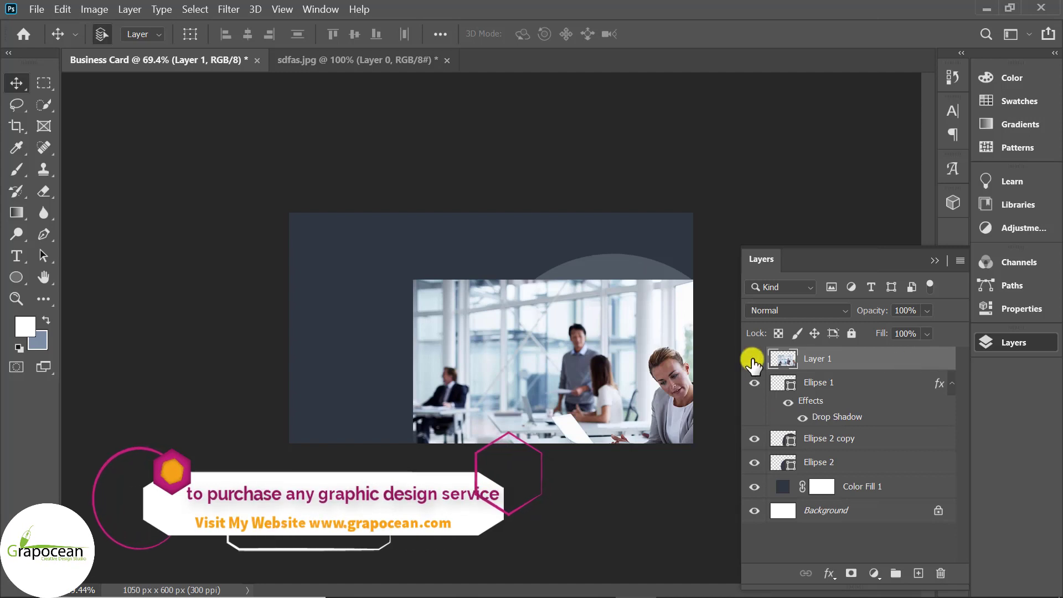
{"action": "left_click", "coordinate": [754, 358]}
{"action": "left_click", "coordinate": [755, 383]}
{"action": "left_click", "coordinate": [754, 383]}
{"action": "right_click", "coordinate": [883, 362]}
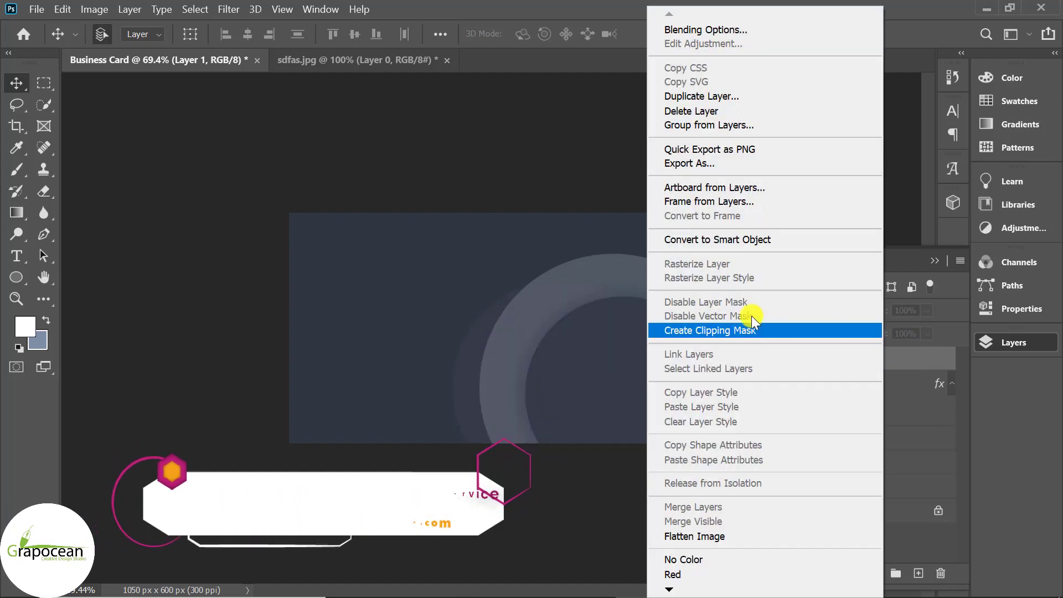
{"action": "left_click", "coordinate": [750, 332]}
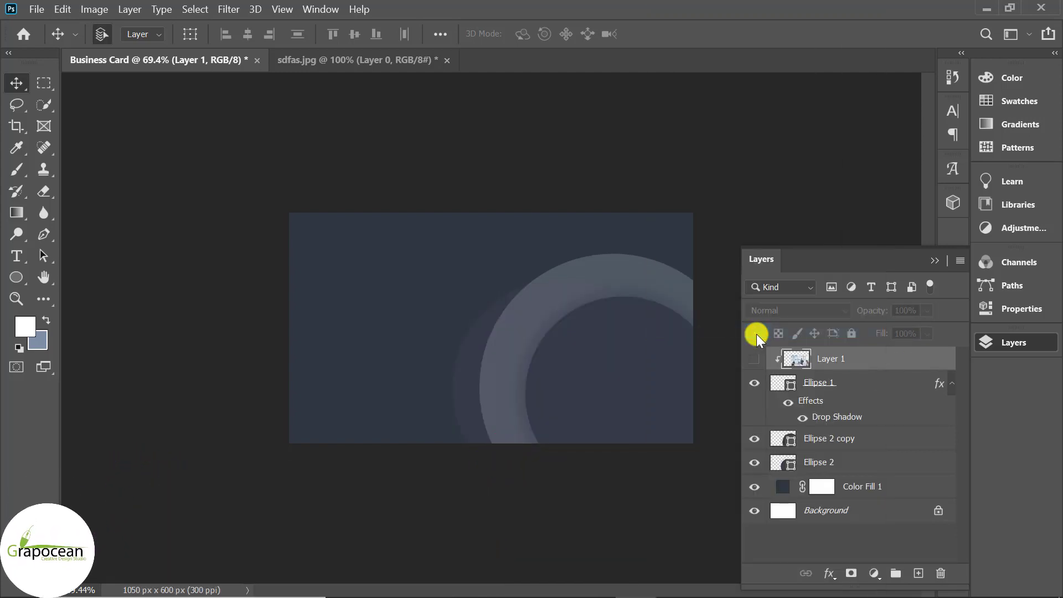
{"action": "left_click", "coordinate": [754, 358]}
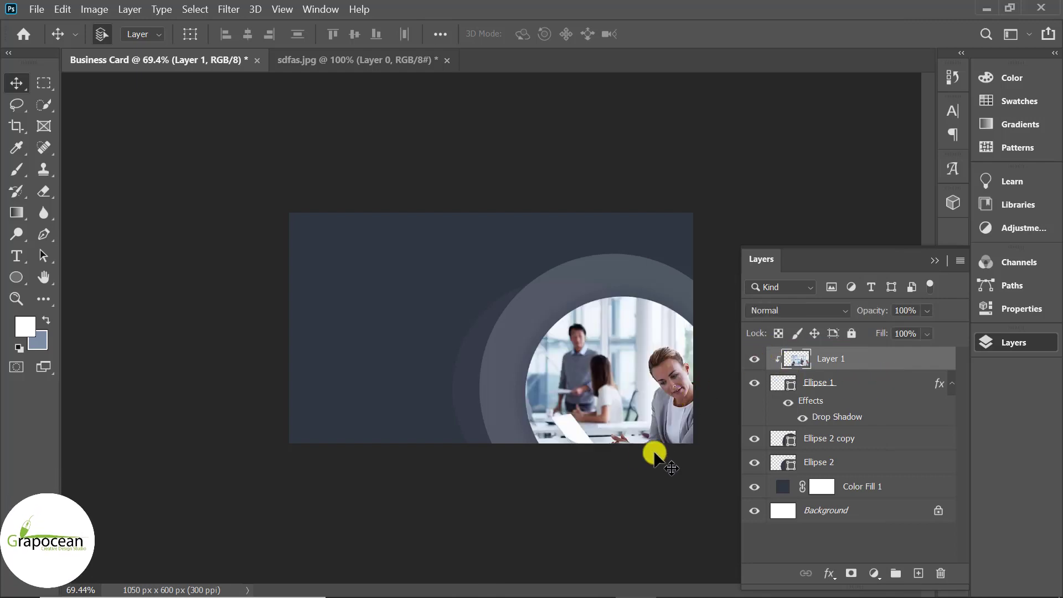
{"action": "scroll", "coordinate": [637, 457], "scroll_direction": "down", "scroll_amount": 3}
{"action": "scroll", "coordinate": [637, 458], "scroll_direction": "up", "scroll_amount": 3}
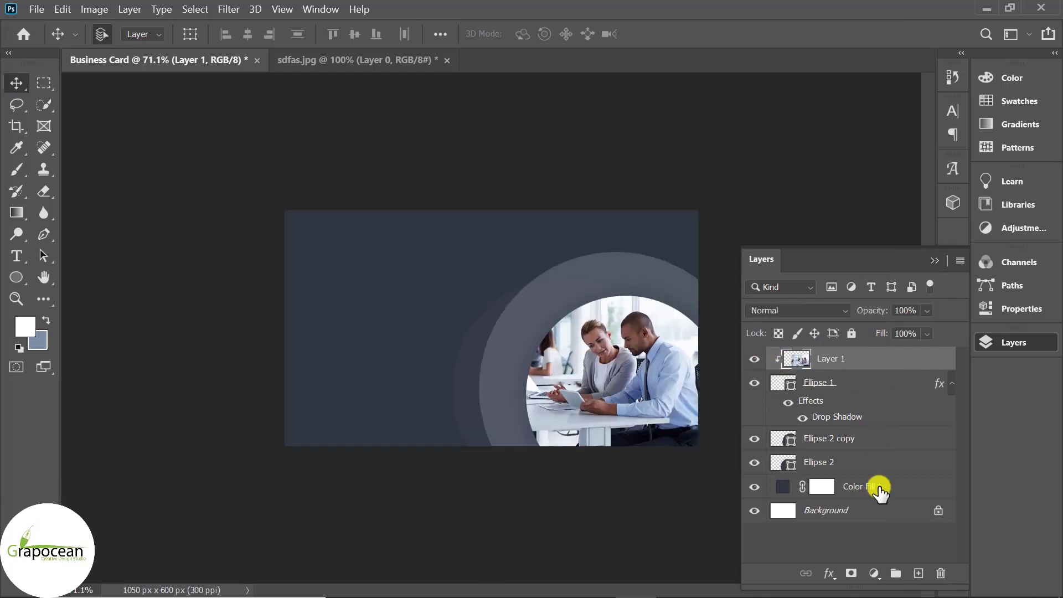
{"action": "left_click", "coordinate": [874, 573]}
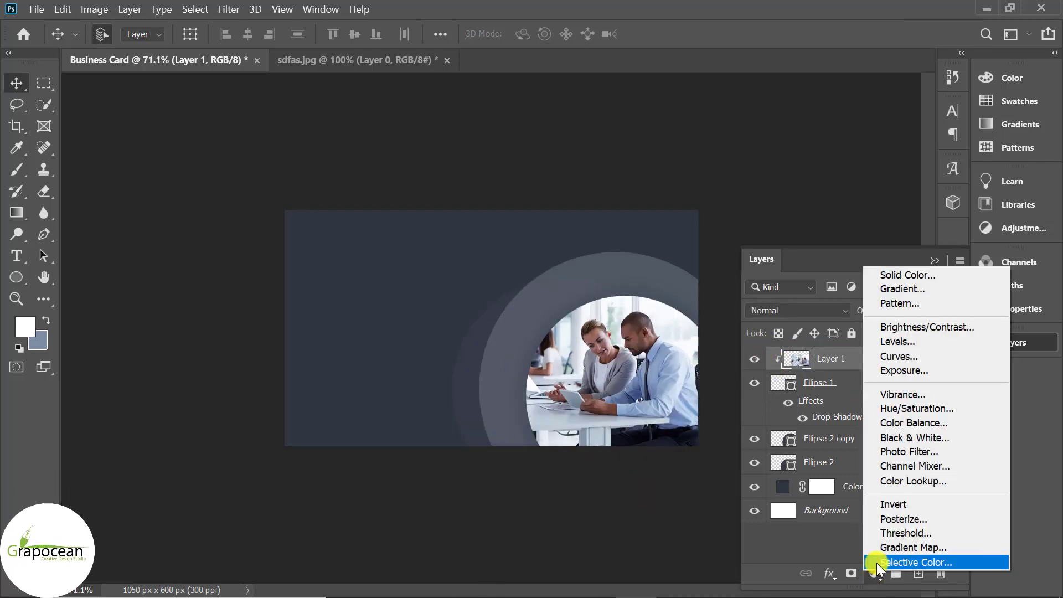
Make the photo grayscale with a Black & White adjustment clipped to it
{"action": "left_click", "coordinate": [939, 439]}
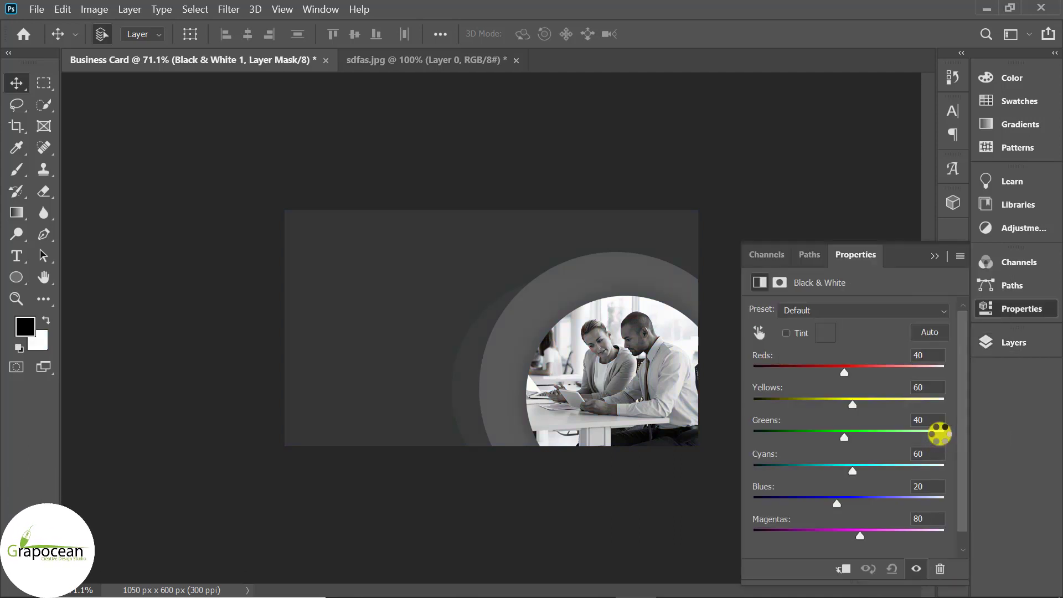
{"action": "left_click", "coordinate": [933, 255]}
{"action": "left_click", "coordinate": [1024, 262]}
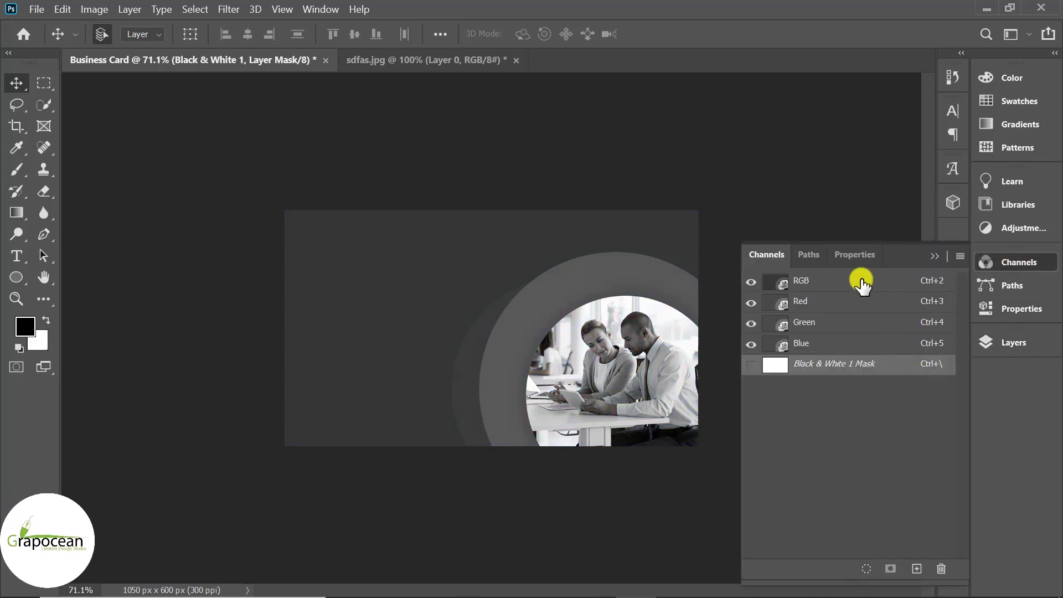
{"action": "left_click", "coordinate": [1014, 343]}
{"action": "right_click", "coordinate": [893, 357]}
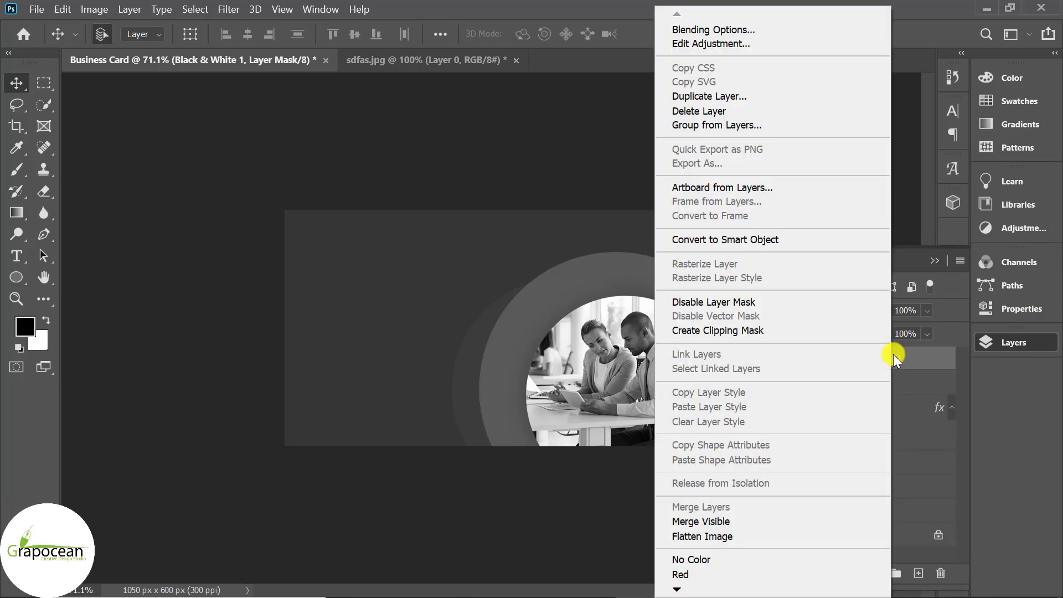
{"action": "left_click", "coordinate": [762, 335]}
{"action": "scroll", "coordinate": [591, 505], "scroll_direction": "down", "scroll_amount": 1}
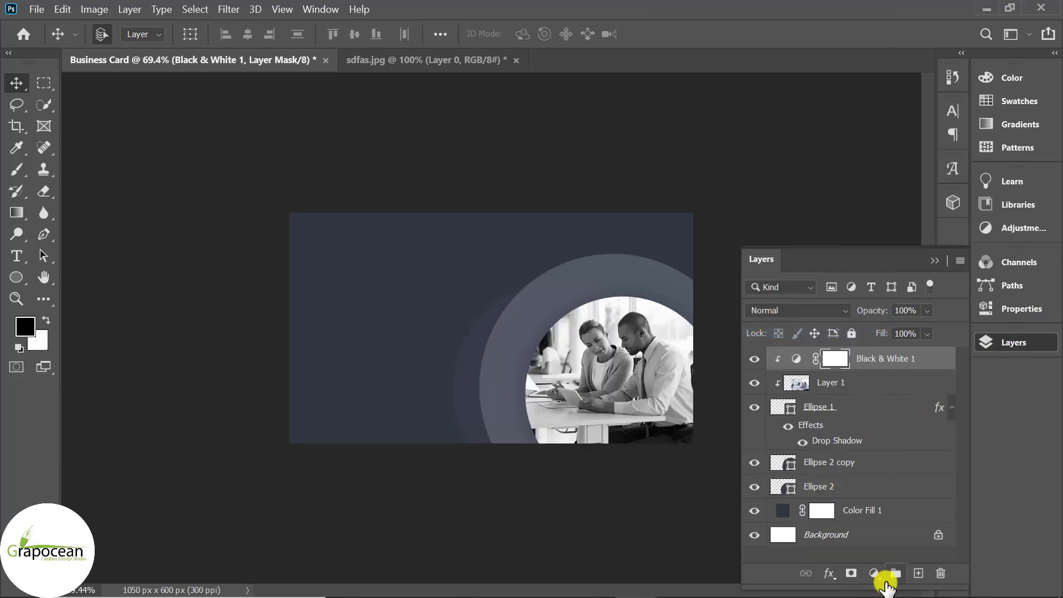
Add a navy #353b48 Solid Color fill clipped to the photo at 50% opacity
{"action": "left_click", "coordinate": [873, 573]}
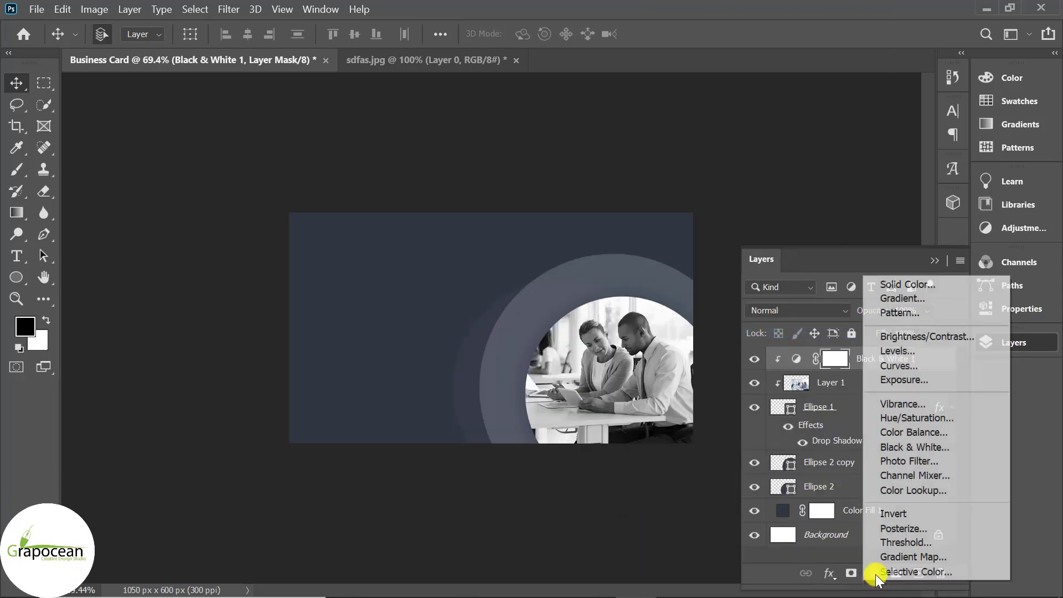
{"action": "left_click", "coordinate": [912, 284]}
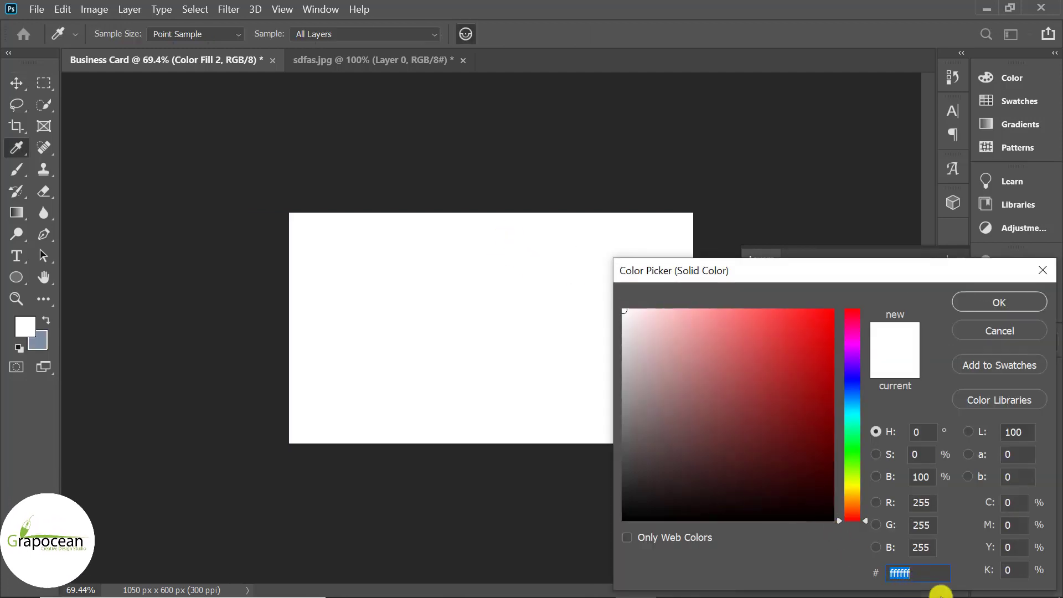
{"action": "type", "text": "#353b48"}
{"action": "left_click", "coordinate": [1002, 302]}
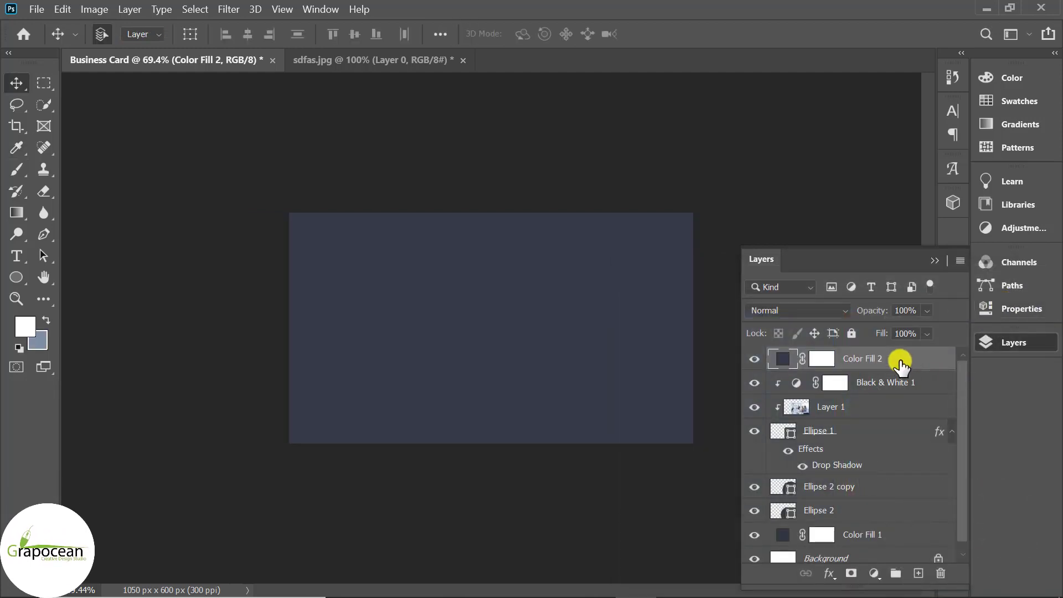
{"action": "right_click", "coordinate": [901, 358]}
{"action": "left_click", "coordinate": [737, 331]}
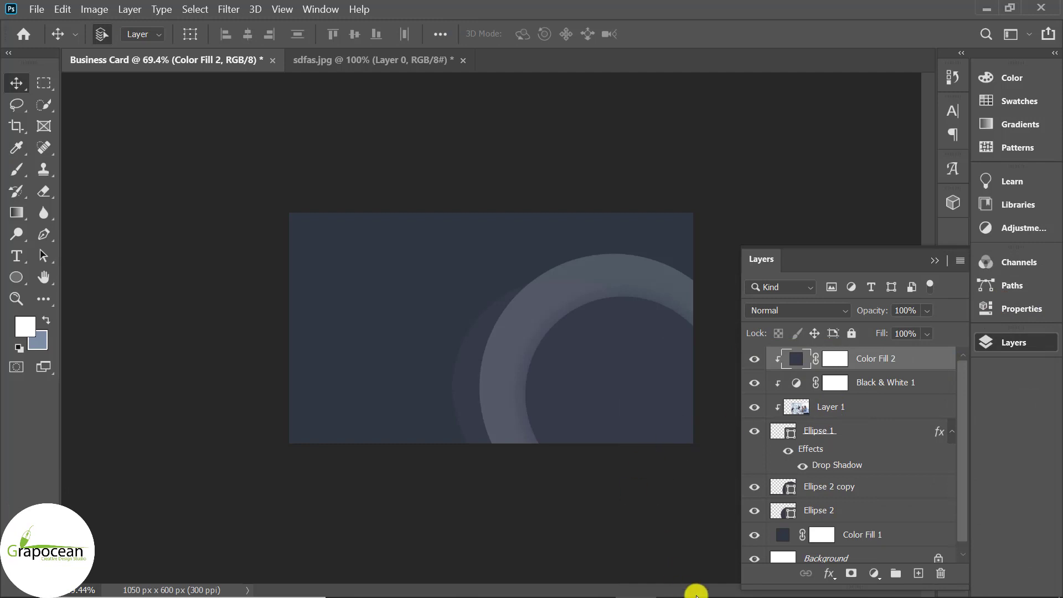
{"action": "key", "text": "5"}
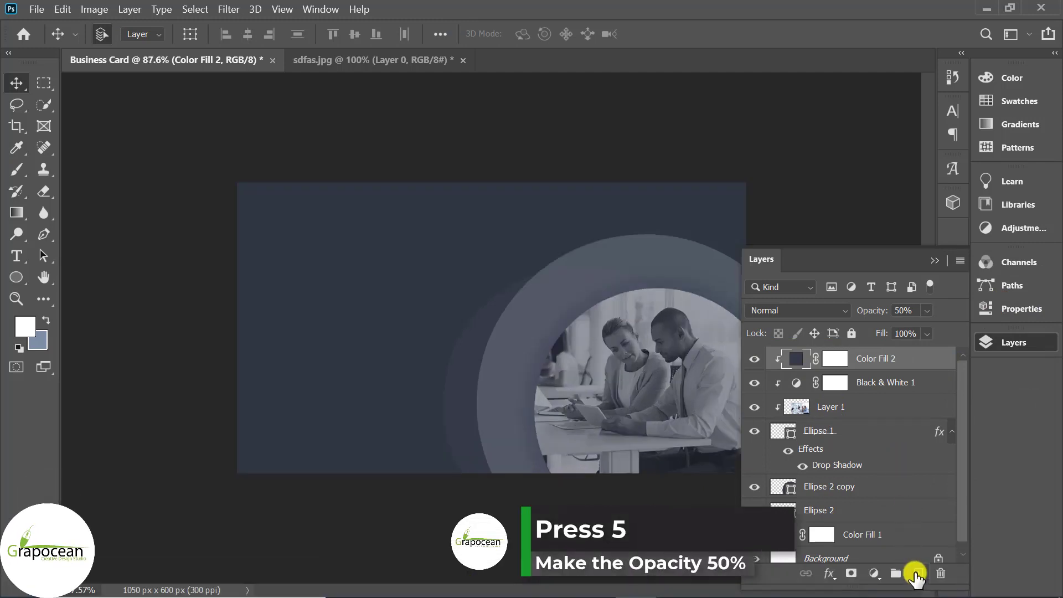
{"action": "left_click", "coordinate": [918, 573]}
{"action": "left_click_drag", "start_coordinate": [14, 276], "coordinate": [91, 308]}
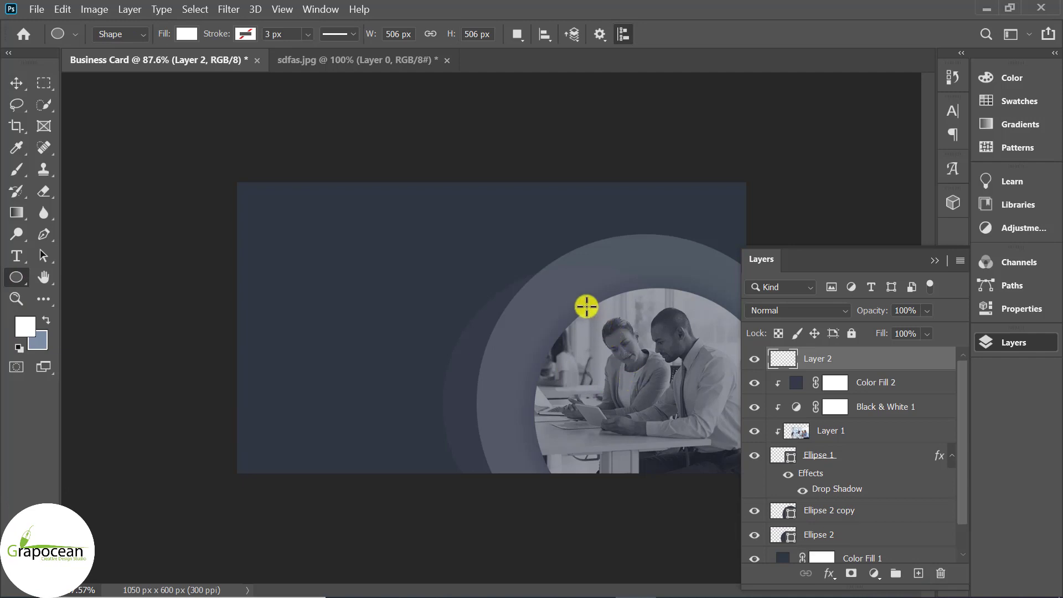
Draw a 482 px circle over the photo and remove its fill
{"action": "key", "text": "i"}
{"action": "left_click_drag", "start_coordinate": [586, 307], "coordinate": [686, 427]}
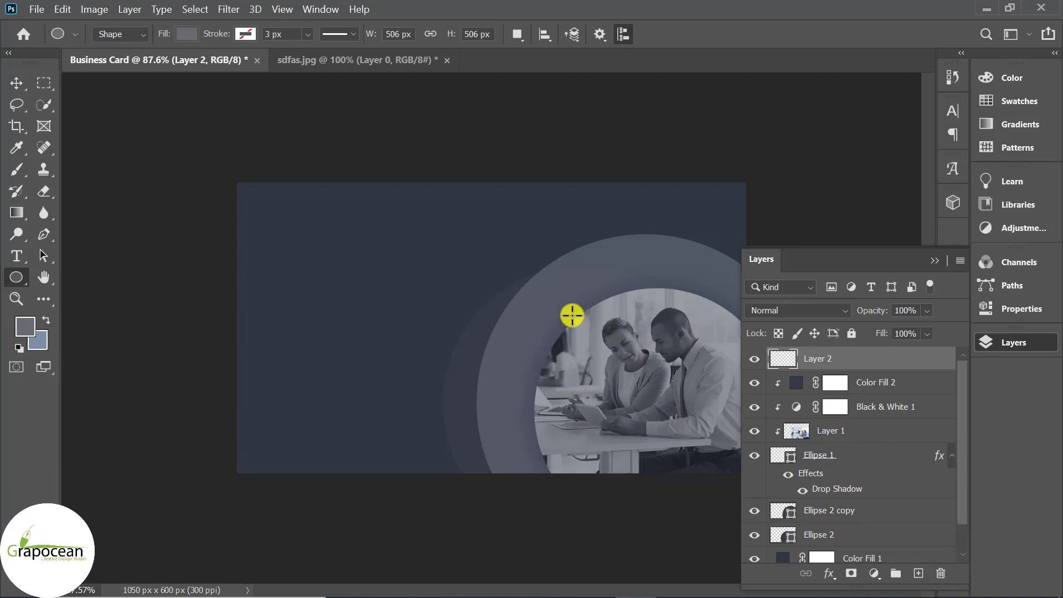
{"action": "left_click_drag", "start_coordinate": [572, 315], "coordinate": [807, 551]}
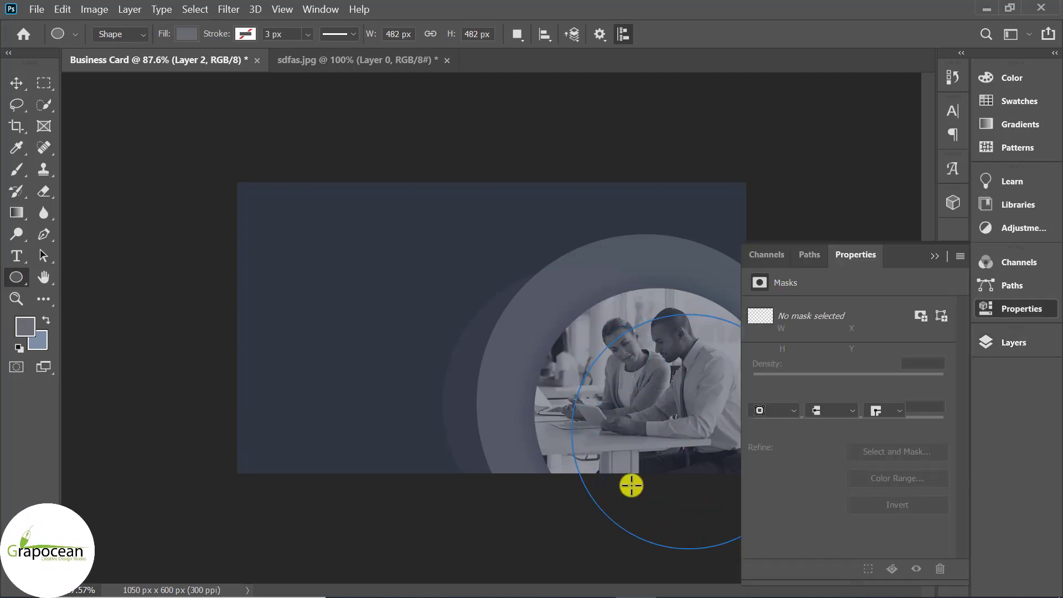
{"action": "left_click", "coordinate": [934, 255]}
{"action": "left_click", "coordinate": [186, 34]}
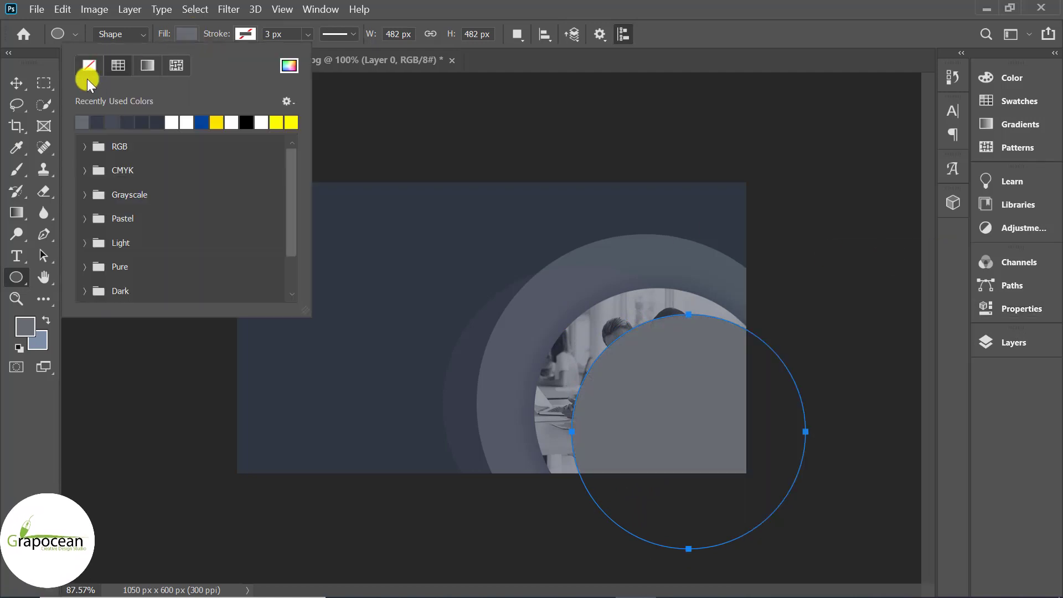
{"action": "left_click", "coordinate": [89, 81]}
Give the circle a 37 px black-to-#00a8ff gradient stroke
{"action": "left_click", "coordinate": [245, 33]}
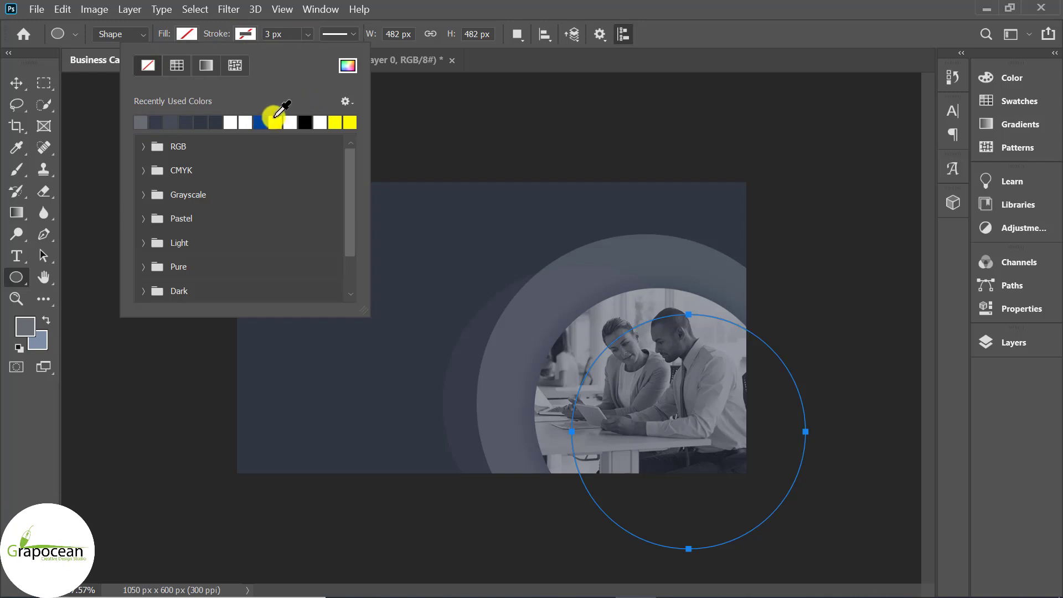
{"action": "left_click", "coordinate": [208, 63]}
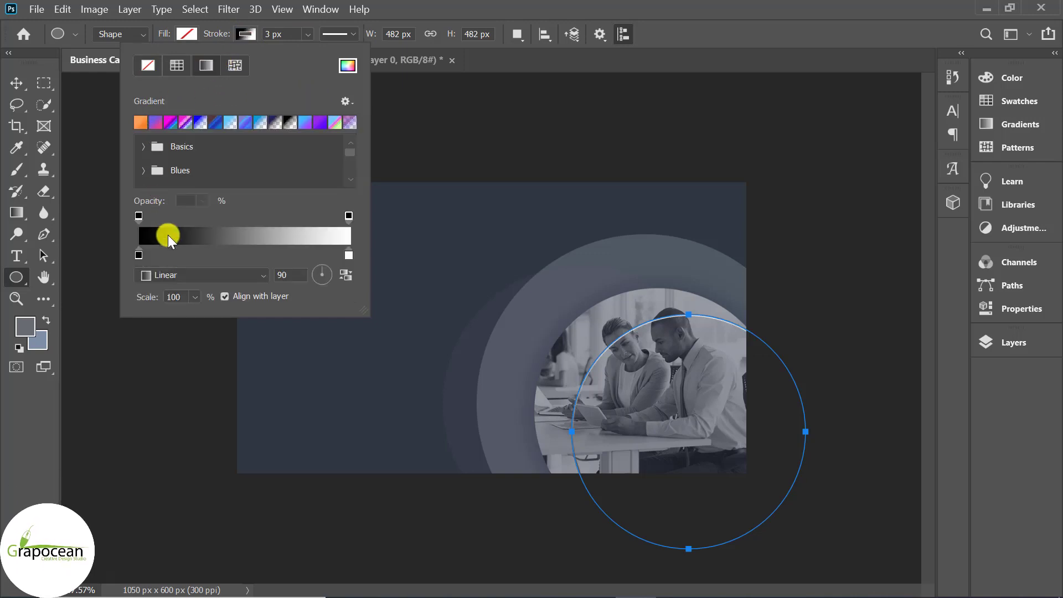
{"action": "left_click", "coordinate": [349, 254]}
{"action": "double_click", "coordinate": [349, 254]}
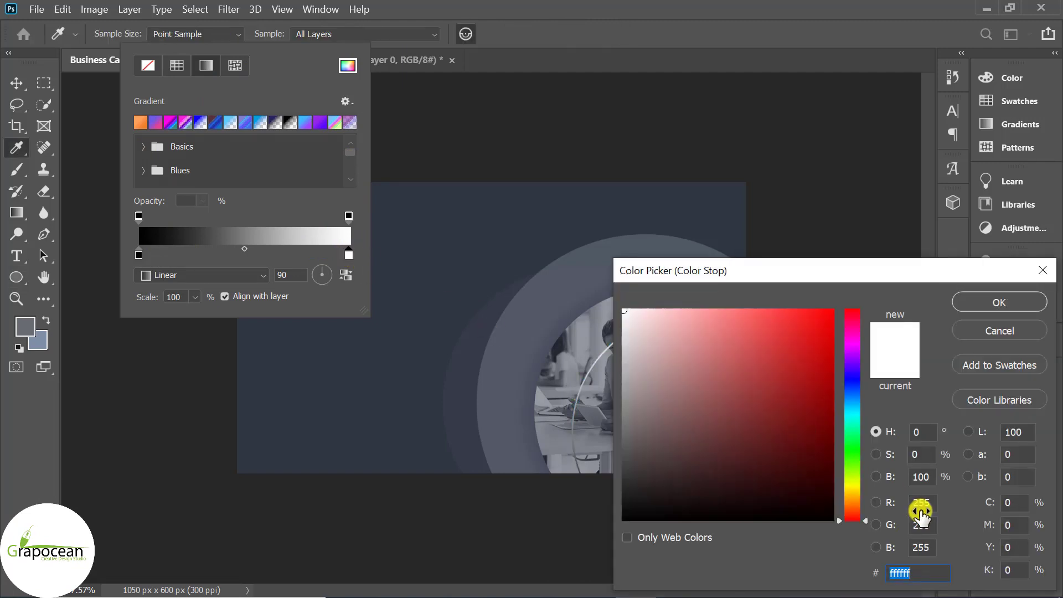
{"action": "type", "text": "#00a8ff"}
{"action": "left_click", "coordinate": [1000, 302]}
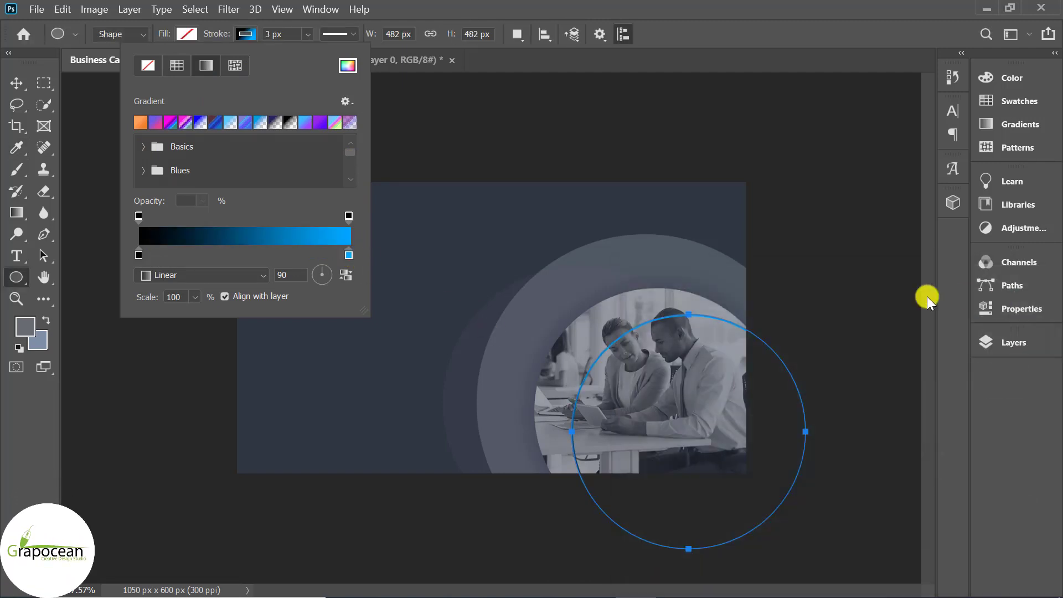
{"action": "left_click", "coordinate": [308, 34]}
{"action": "left_click_drag", "start_coordinate": [318, 51], "coordinate": [326, 54]}
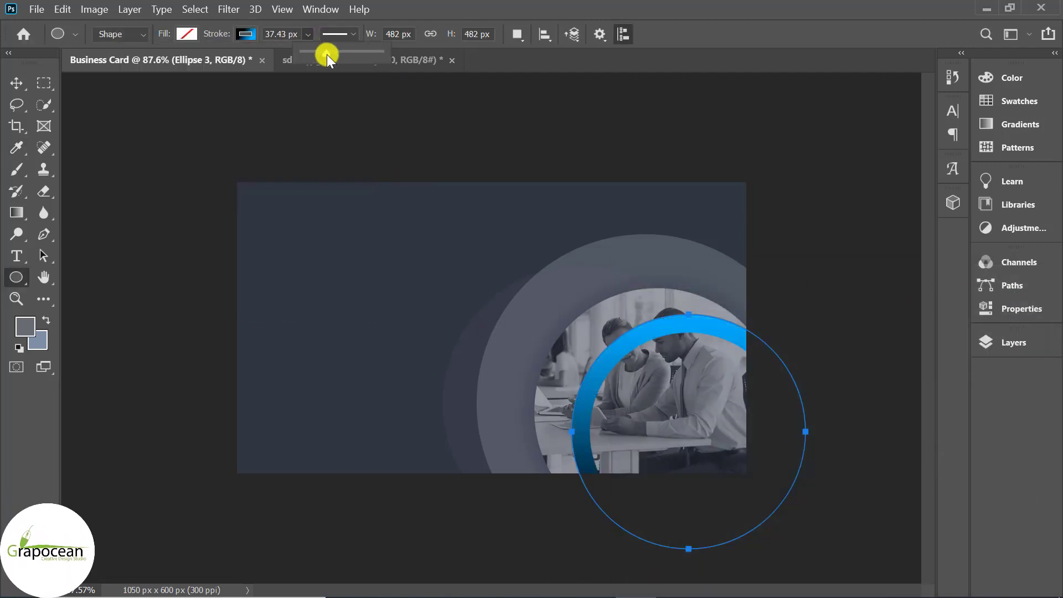
{"action": "left_click", "coordinate": [245, 34]}
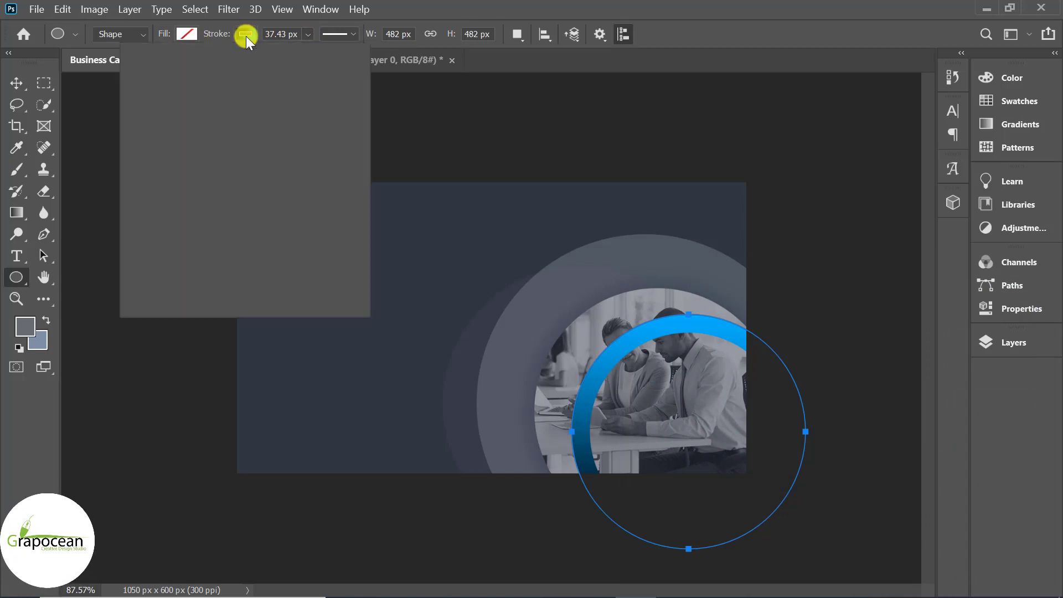
{"action": "left_click", "coordinate": [246, 35]}
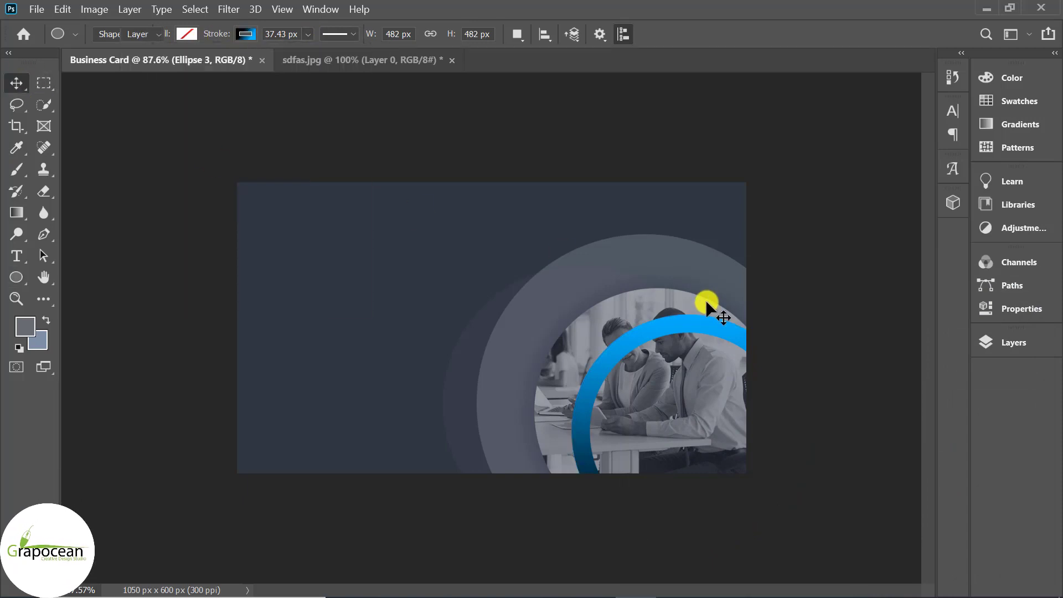
Move the blue ring up and left and scale it to 134% around the photo
{"action": "left_click_drag", "start_coordinate": [659, 336], "coordinate": [633, 317]}
{"action": "scroll", "coordinate": [726, 409], "scroll_direction": "up", "scroll_amount": 1}
{"action": "mouse_move", "coordinate": [712, 316]}
{"action": "left_mouse_down"}
{"action": "mouse_move", "coordinate": [696, 298]}
{"action": "mouse_move", "coordinate": [707, 300]}
{"action": "left_mouse_up"}
{"action": "key", "text": "ctrl+t"}
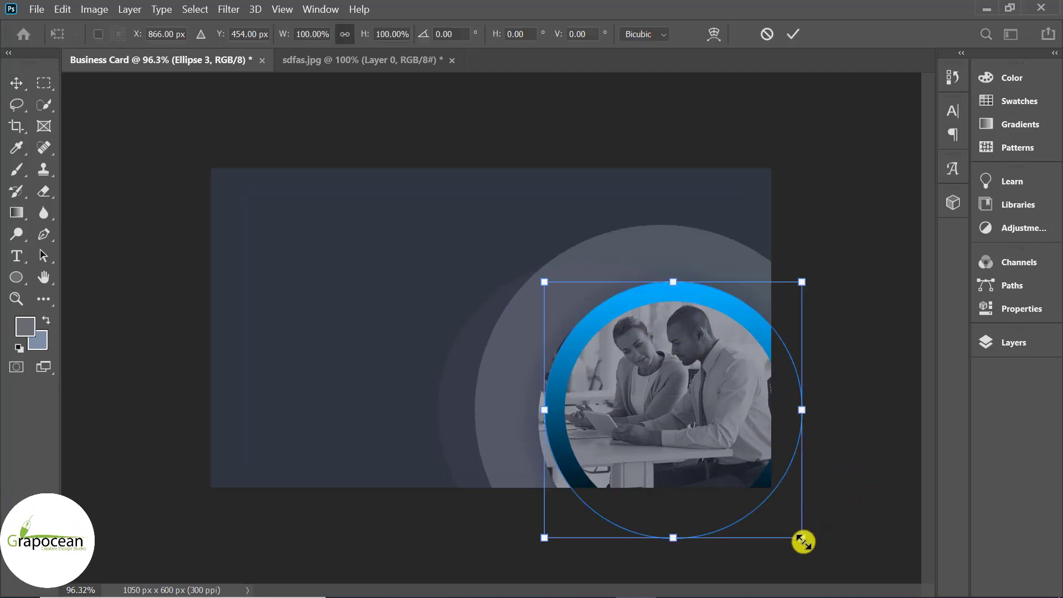
{"action": "left_click_drag", "start_coordinate": [802, 541], "coordinate": [854, 578]}
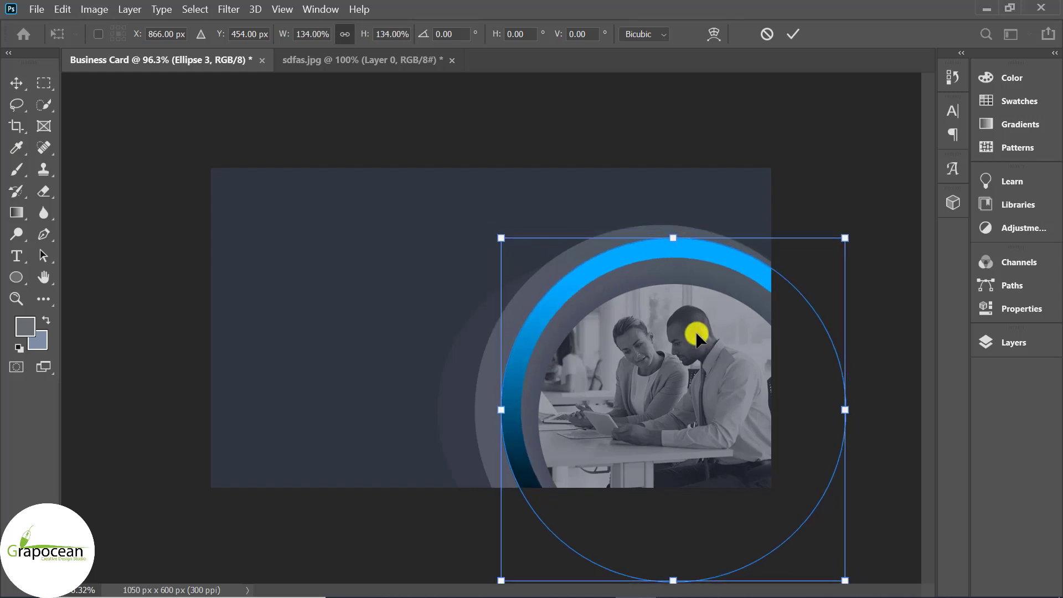
{"action": "left_click_drag", "start_coordinate": [695, 331], "coordinate": [684, 321]}
{"action": "left_click_drag", "start_coordinate": [683, 320], "coordinate": [683, 319]}
{"action": "left_click", "coordinate": [790, 32]}
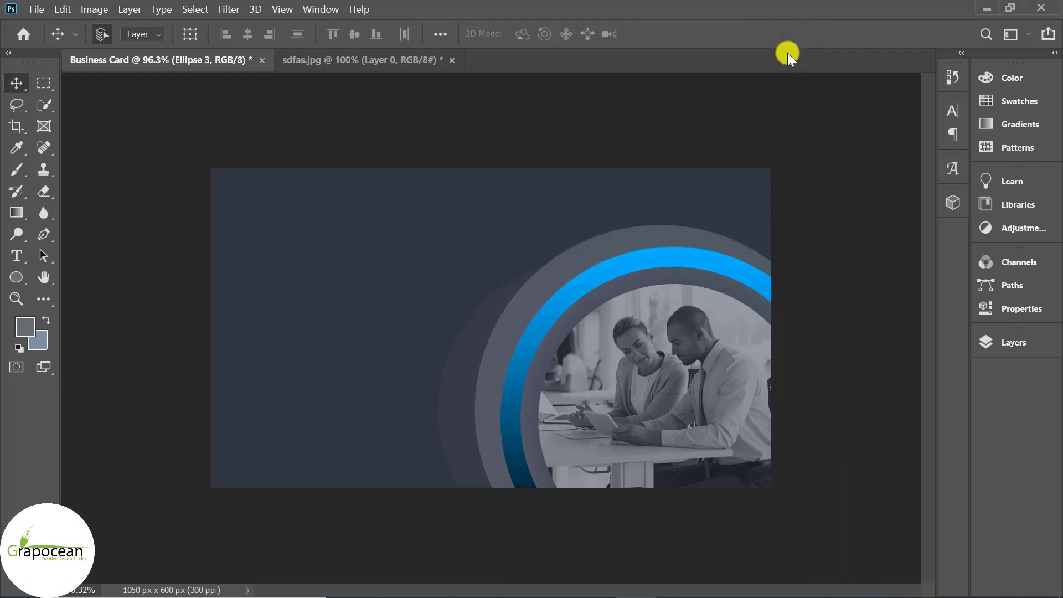
{"action": "scroll", "coordinate": [696, 481], "scroll_direction": "down", "scroll_amount": 3}
{"action": "scroll", "coordinate": [757, 510], "scroll_direction": "up", "scroll_amount": 3}
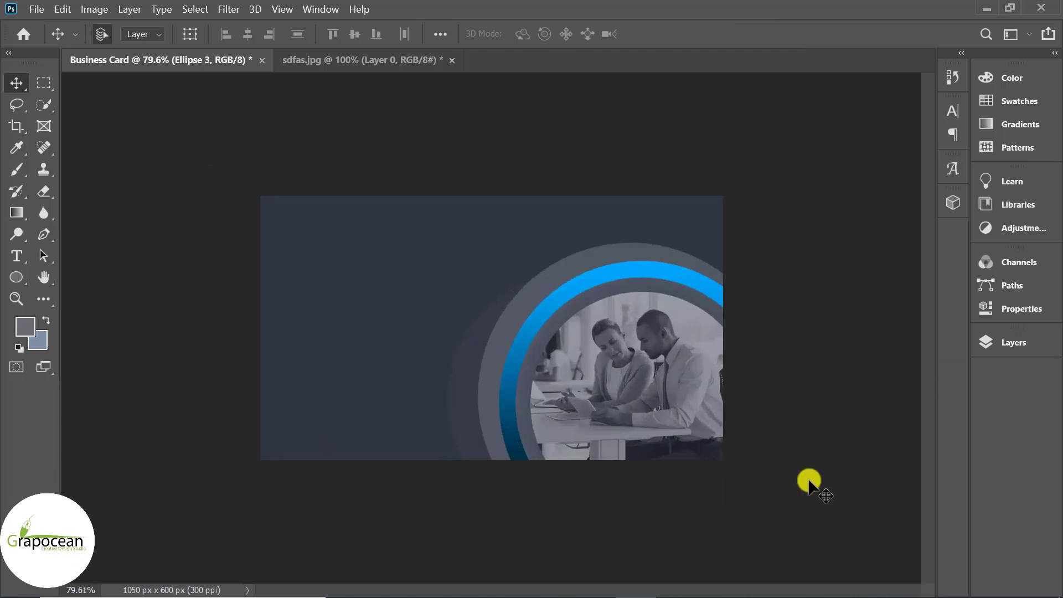
{"action": "left_click", "coordinate": [1024, 339]}
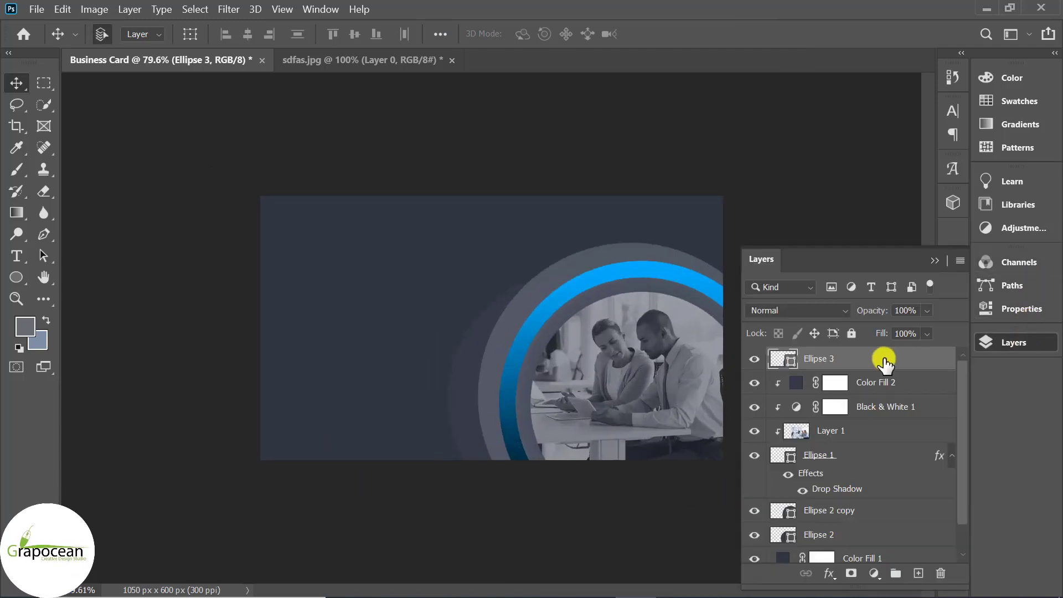
Add a drop shadow to Ellipse 3 with 100% opacity, 8 px size and black colour
{"action": "right_click", "coordinate": [919, 352]}
{"action": "left_click", "coordinate": [735, 34]}
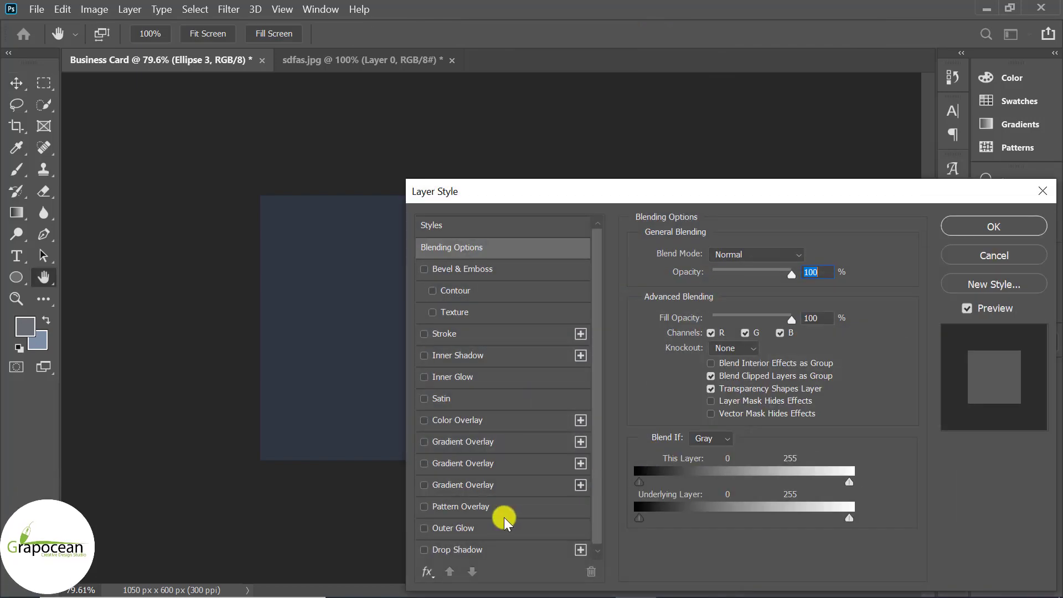
{"action": "left_click", "coordinate": [487, 549]}
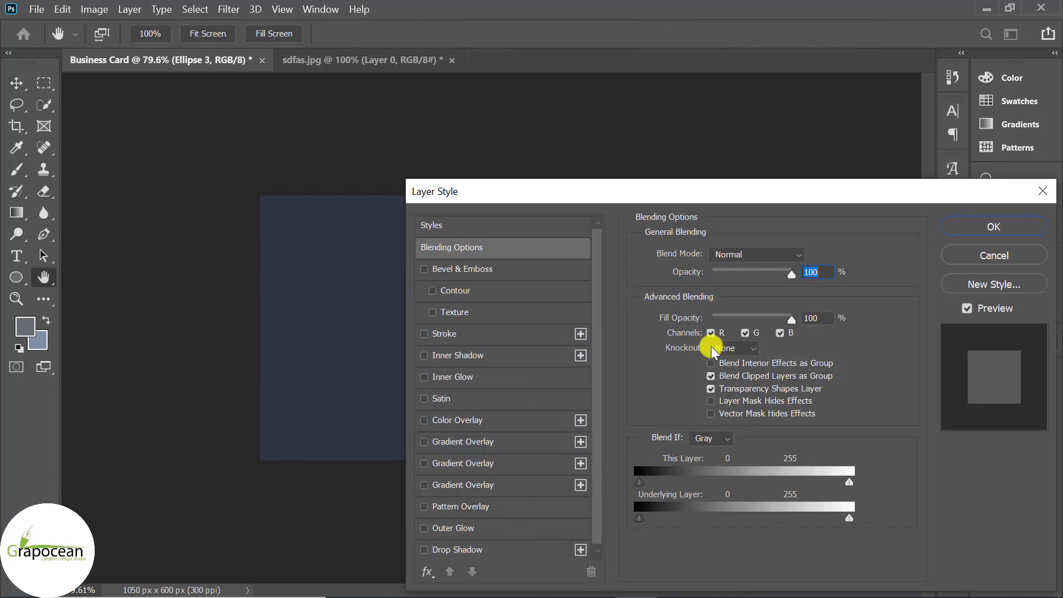
{"action": "left_click_drag", "start_coordinate": [761, 181], "coordinate": [240, 101]}
{"action": "mouse_move", "coordinate": [247, 188]}
{"action": "left_mouse_down"}
{"action": "mouse_move", "coordinate": [218, 190]}
{"action": "mouse_move", "coordinate": [232, 193]}
{"action": "left_mouse_up"}
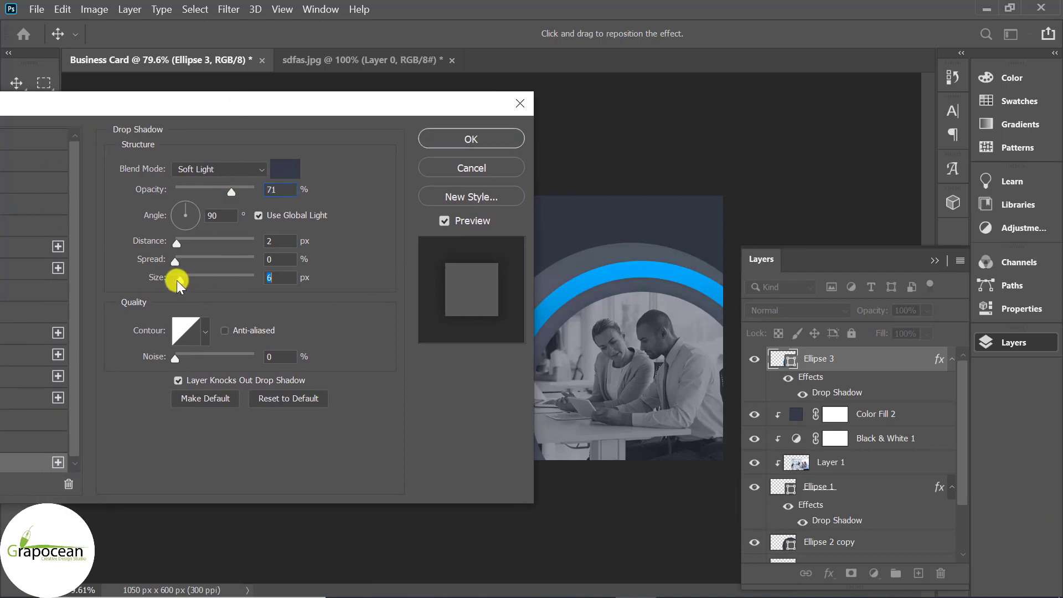
{"action": "left_click_drag", "start_coordinate": [187, 280], "coordinate": [182, 280]}
{"action": "left_click_drag", "start_coordinate": [327, 109], "coordinate": [287, 145]}
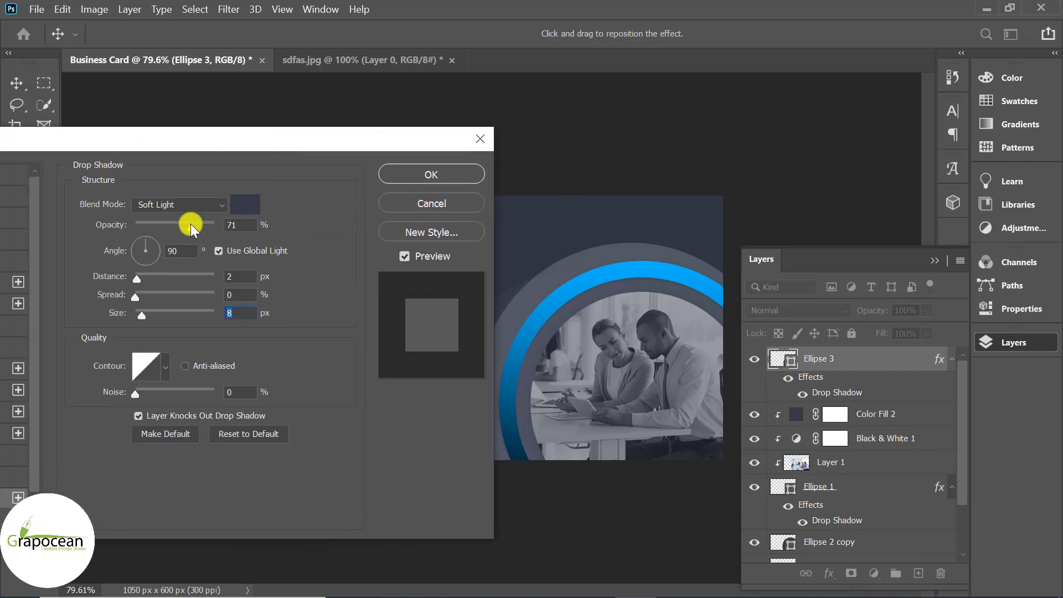
{"action": "left_click_drag", "start_coordinate": [190, 224], "coordinate": [233, 219]}
{"action": "left_click", "coordinate": [244, 204]}
{"action": "left_click_drag", "start_coordinate": [628, 512], "coordinate": [543, 559]}
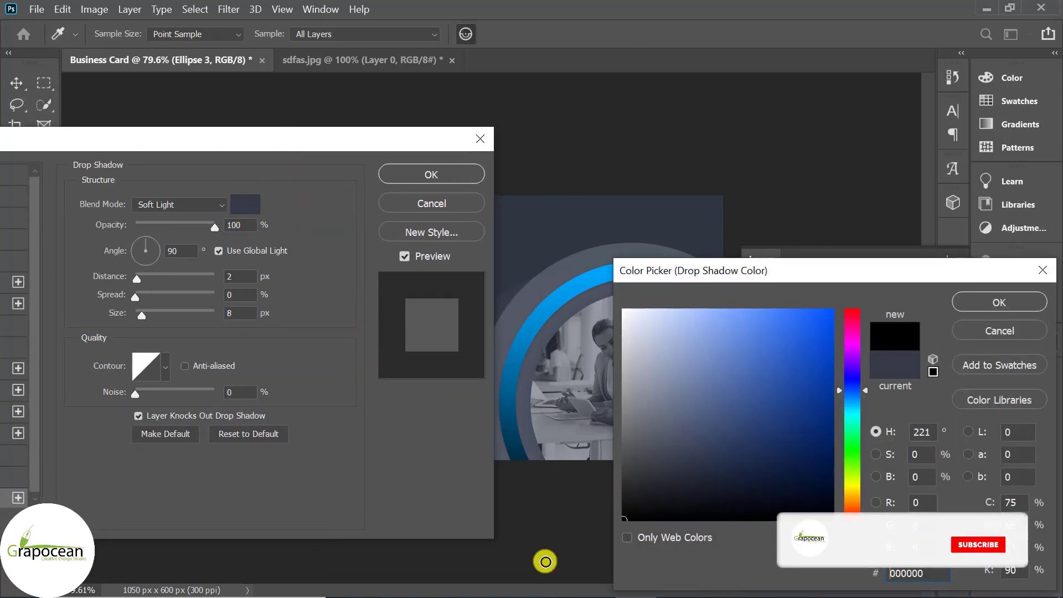
{"action": "left_click", "coordinate": [988, 301]}
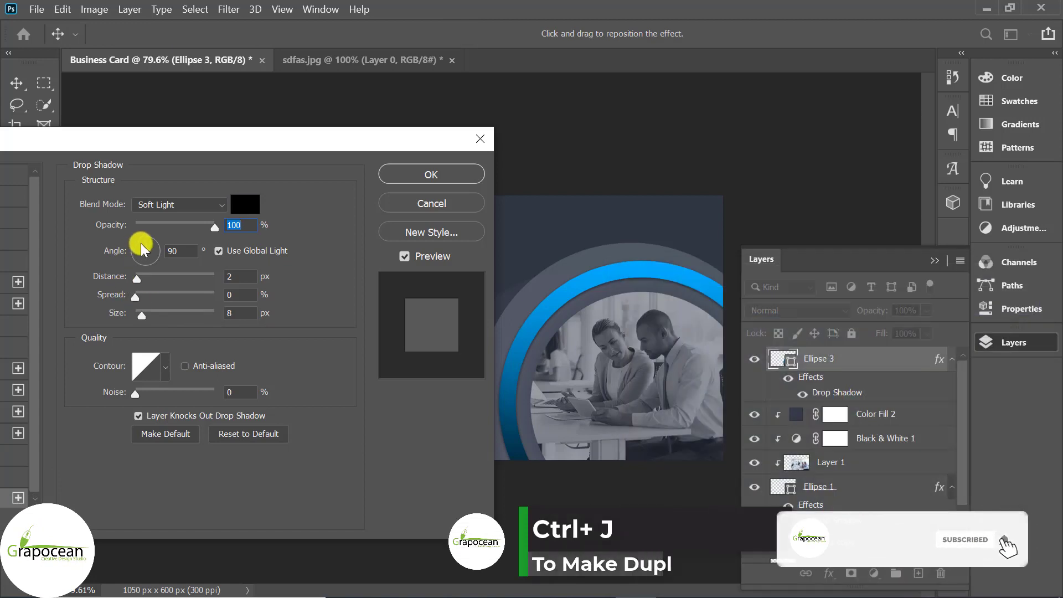
Set the shadow angle to 150° and its blend mode to Soft Light, then apply it
{"action": "left_click", "coordinate": [148, 250]}
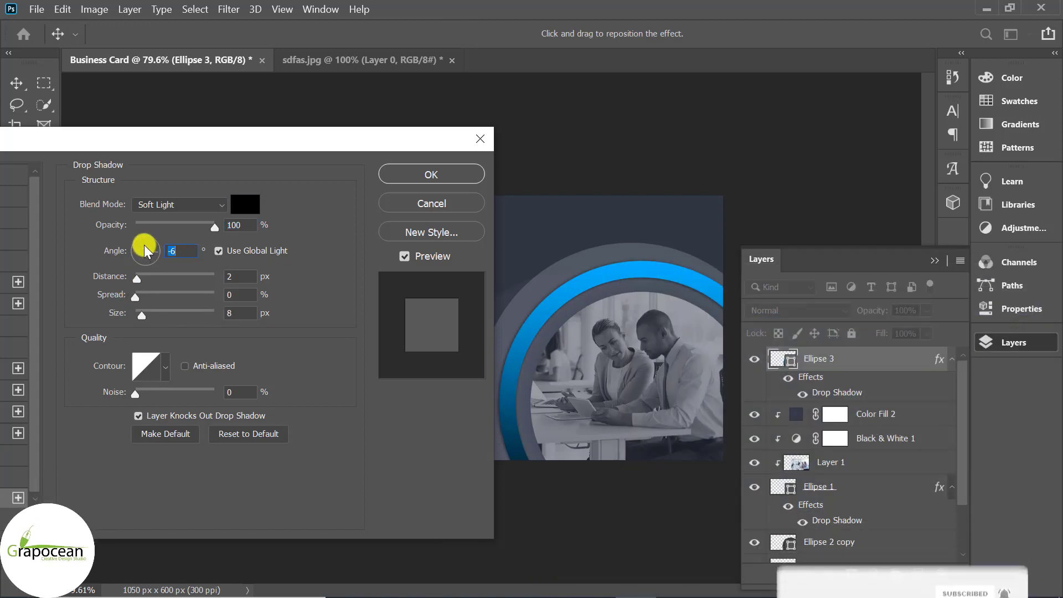
{"action": "left_click", "coordinate": [141, 247]}
{"action": "left_click", "coordinate": [138, 246]}
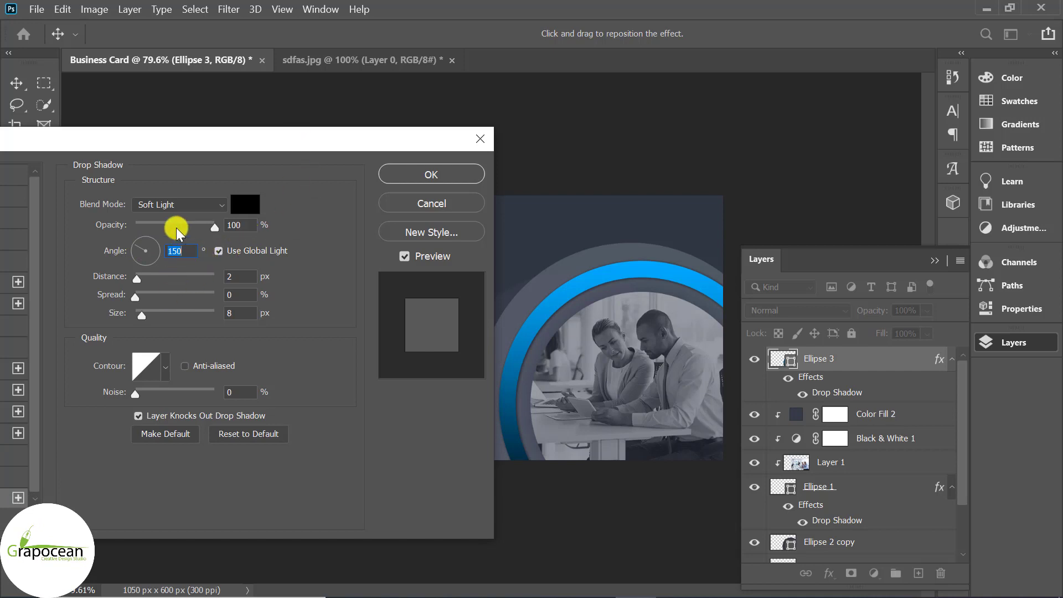
{"action": "left_click", "coordinate": [258, 223]}
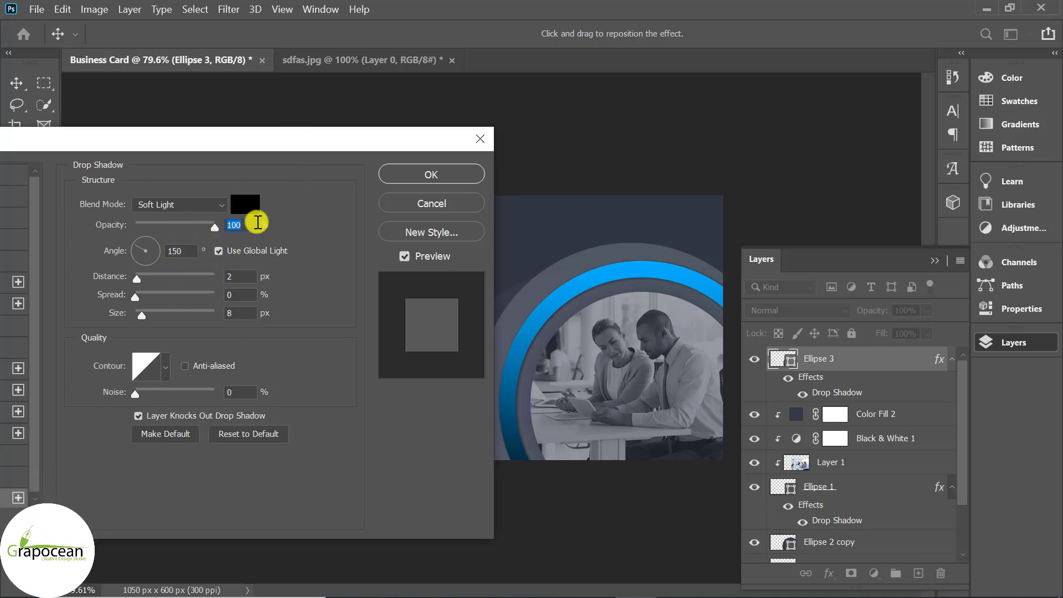
{"action": "left_click", "coordinate": [189, 205]}
{"action": "left_click", "coordinate": [174, 181]}
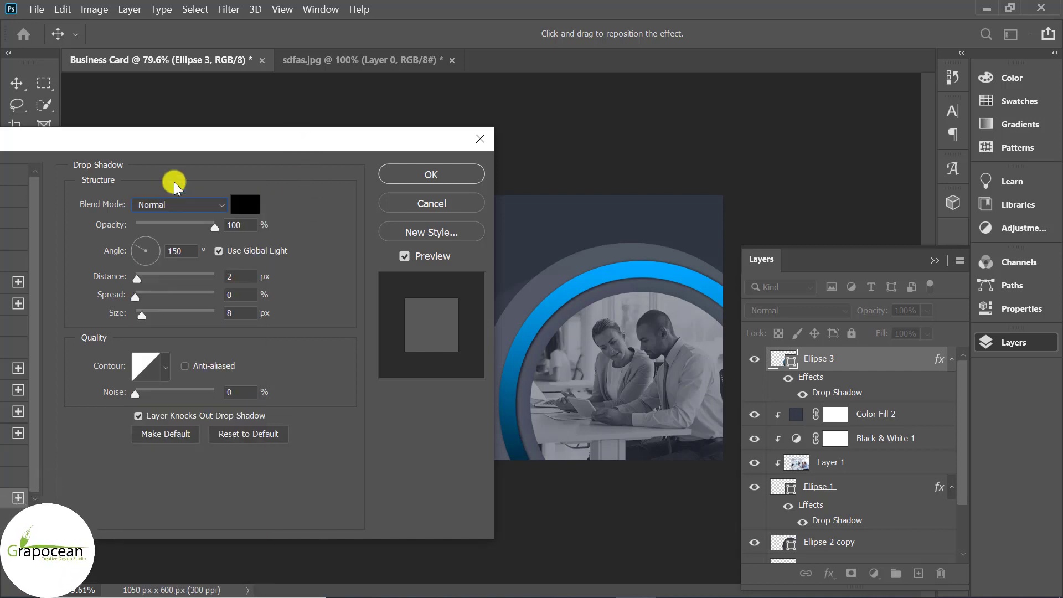
{"action": "left_click", "coordinate": [198, 209]}
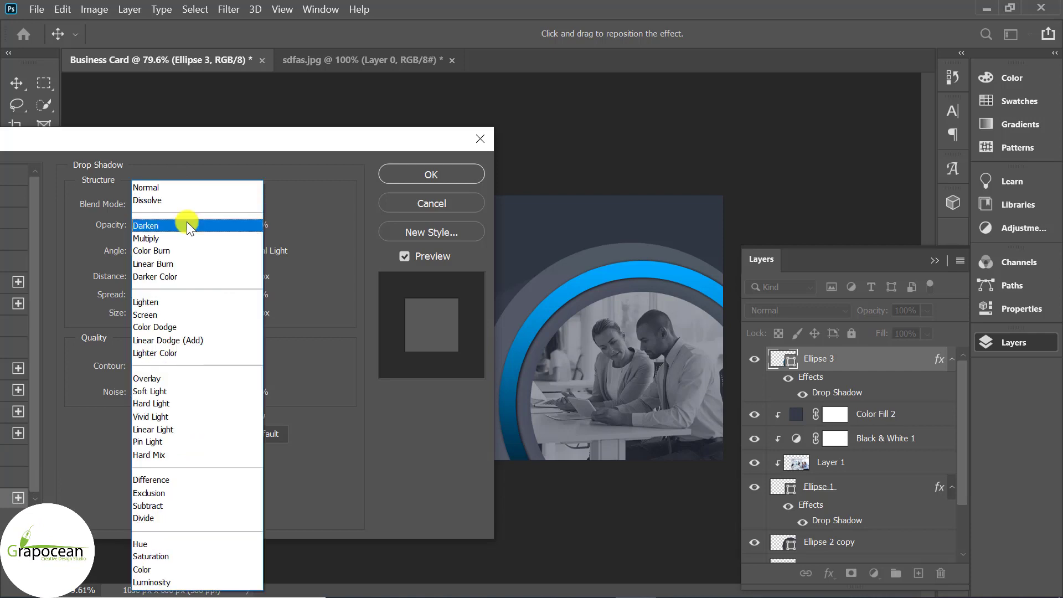
{"action": "left_click", "coordinate": [174, 389]}
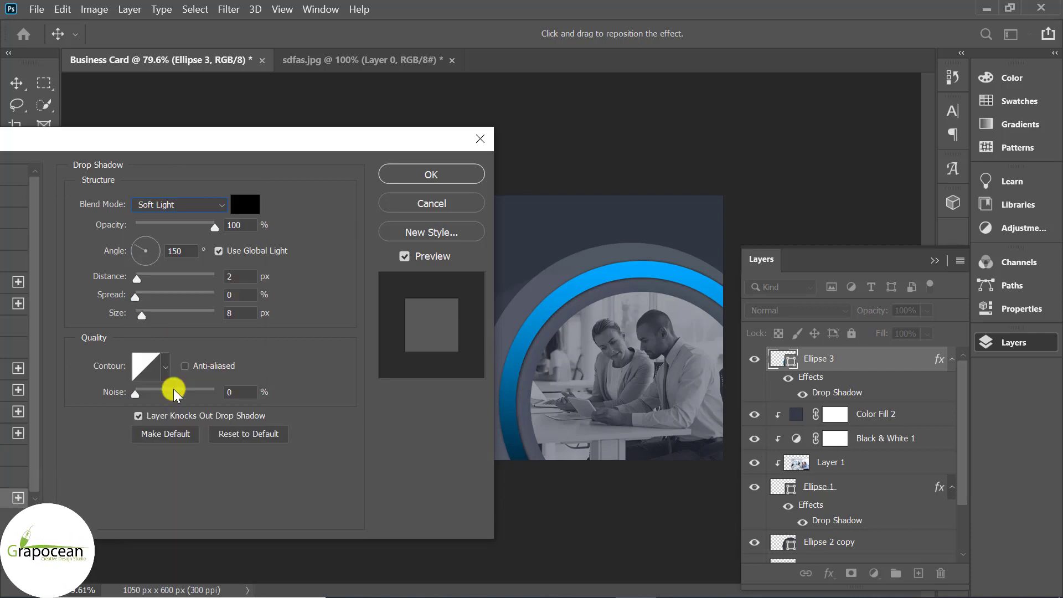
{"action": "left_click", "coordinate": [432, 175]}
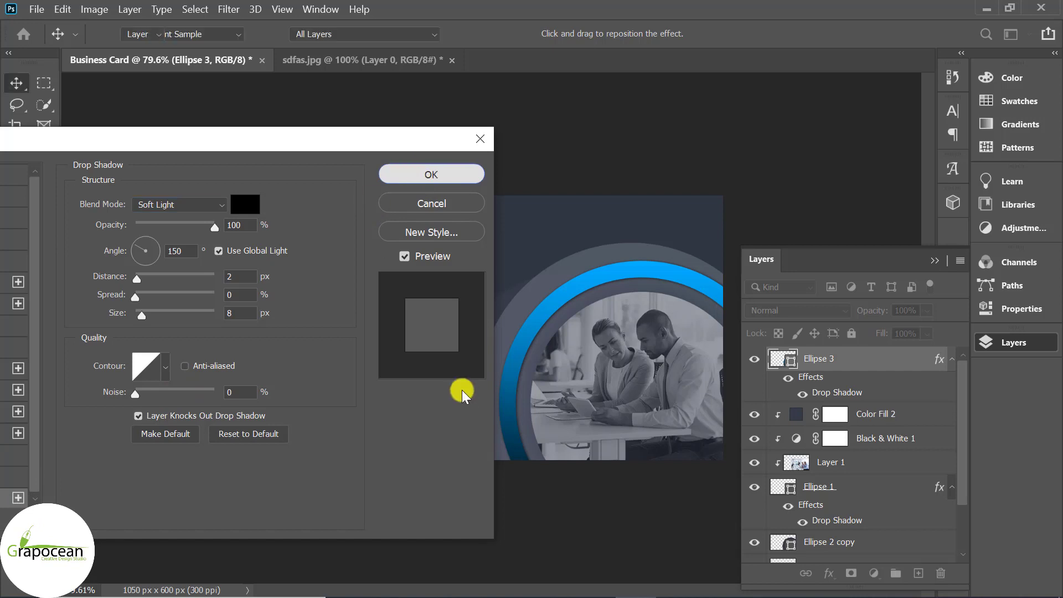
{"action": "scroll", "coordinate": [467, 481], "scroll_direction": "down", "scroll_amount": 5}
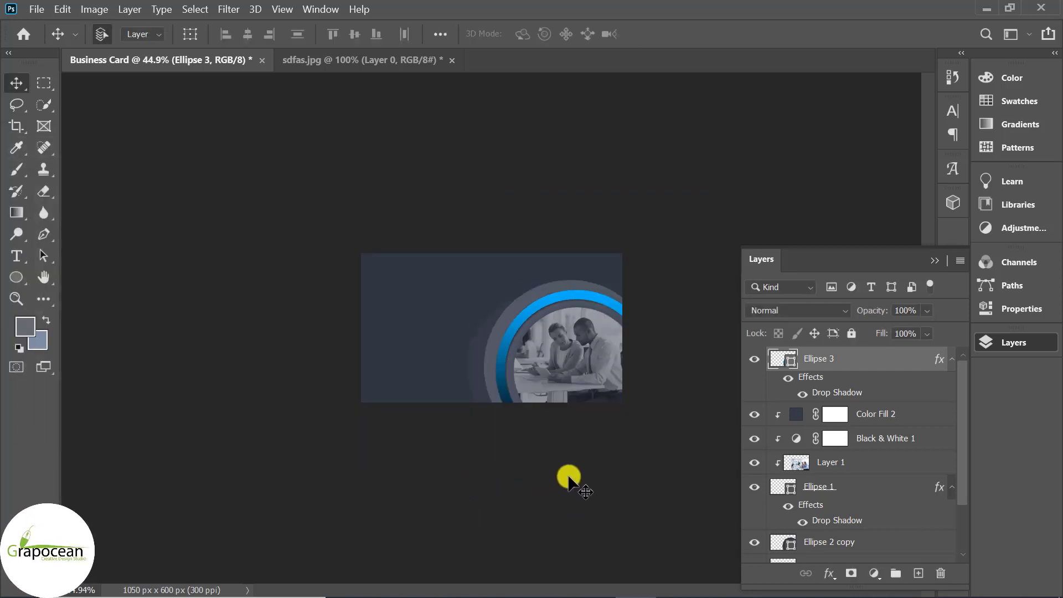
Thin the Ellipse 3 ring's stroke width to 56.53 px
{"action": "left_click", "coordinate": [16, 278]}
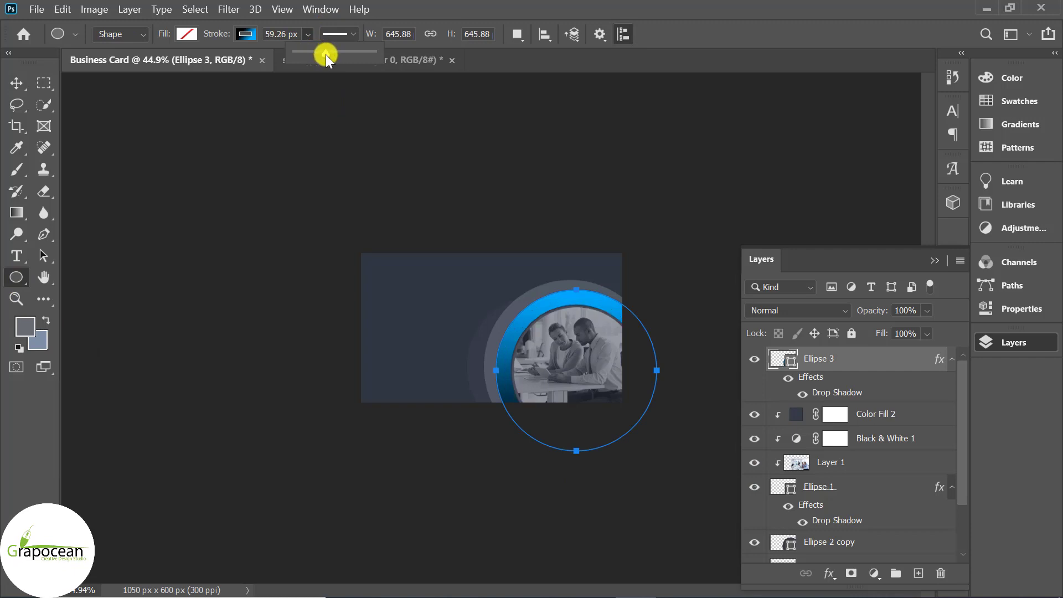
{"action": "left_click_drag", "start_coordinate": [326, 55], "coordinate": [324, 55]}
{"action": "left_click", "coordinate": [17, 81]}
Set Ellipse 3's blend mode to Vivid Light, then select the Color Fill 1 layer
{"action": "scroll", "coordinate": [600, 469], "scroll_direction": "up", "scroll_amount": 3}
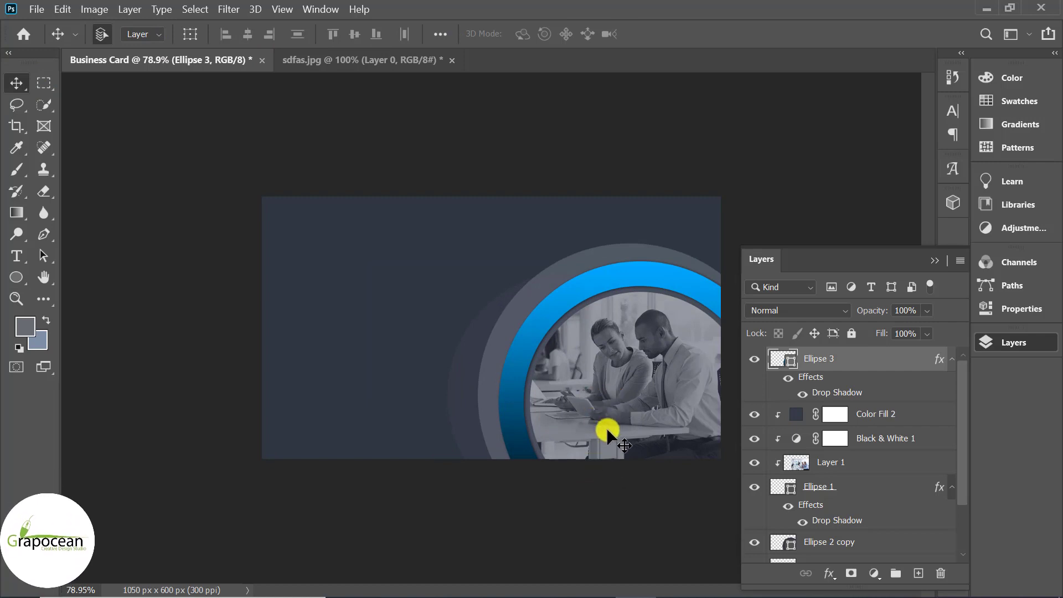
{"action": "scroll", "coordinate": [573, 368], "scroll_direction": "up", "scroll_amount": 1}
{"action": "left_click", "coordinate": [802, 309]}
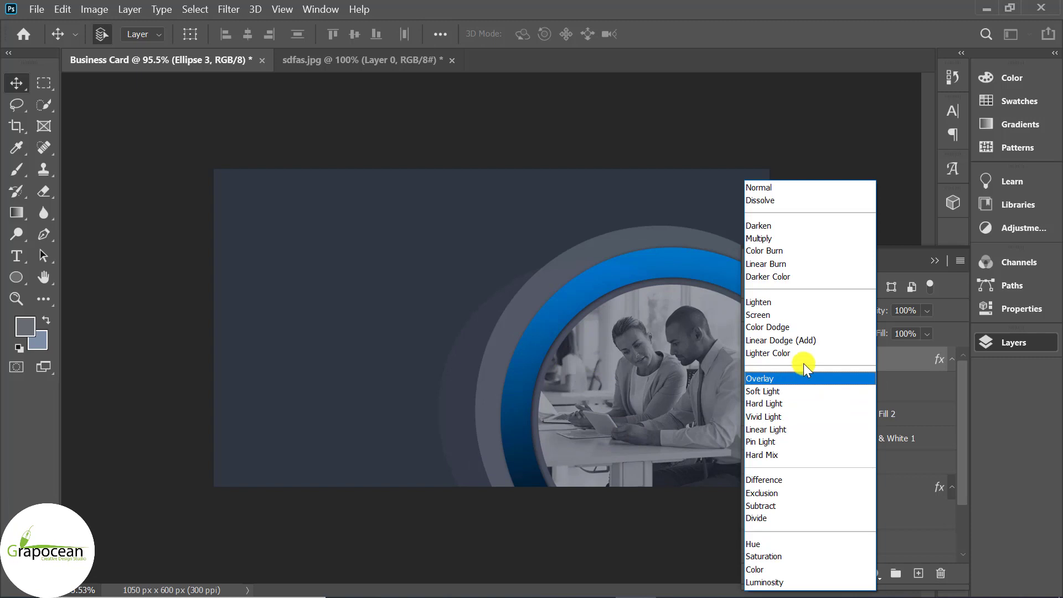
{"action": "left_click", "coordinate": [676, 513]}
{"action": "left_click", "coordinate": [809, 311]}
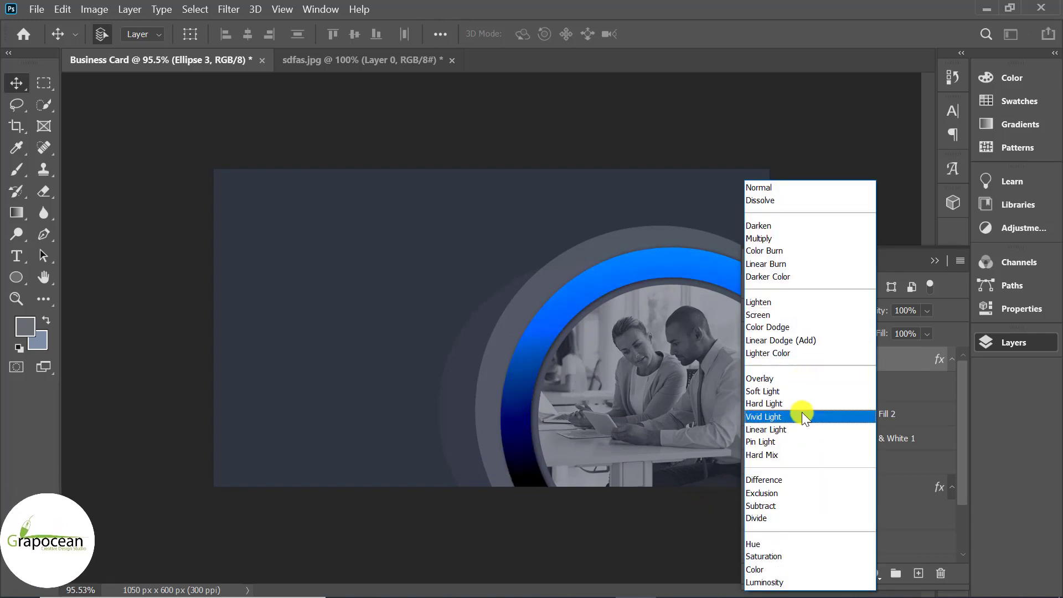
{"action": "left_click", "coordinate": [801, 416]}
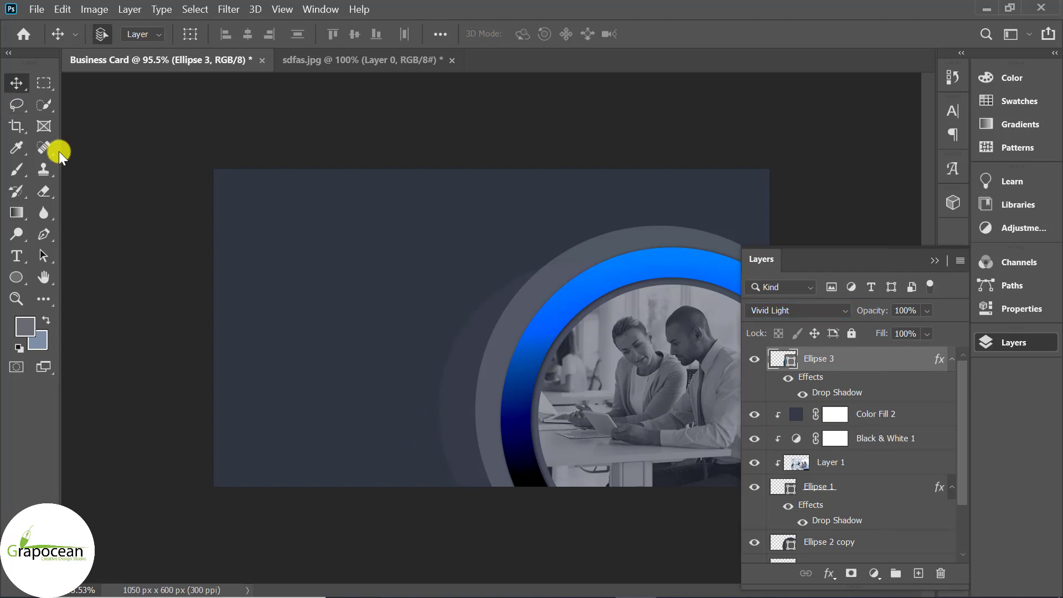
{"action": "left_click", "coordinate": [143, 303]}
{"action": "scroll", "coordinate": [593, 488], "scroll_direction": "down", "scroll_amount": 5}
{"action": "left_click", "coordinate": [437, 409]}
{"action": "scroll", "coordinate": [551, 474], "scroll_direction": "up", "scroll_amount": 3}
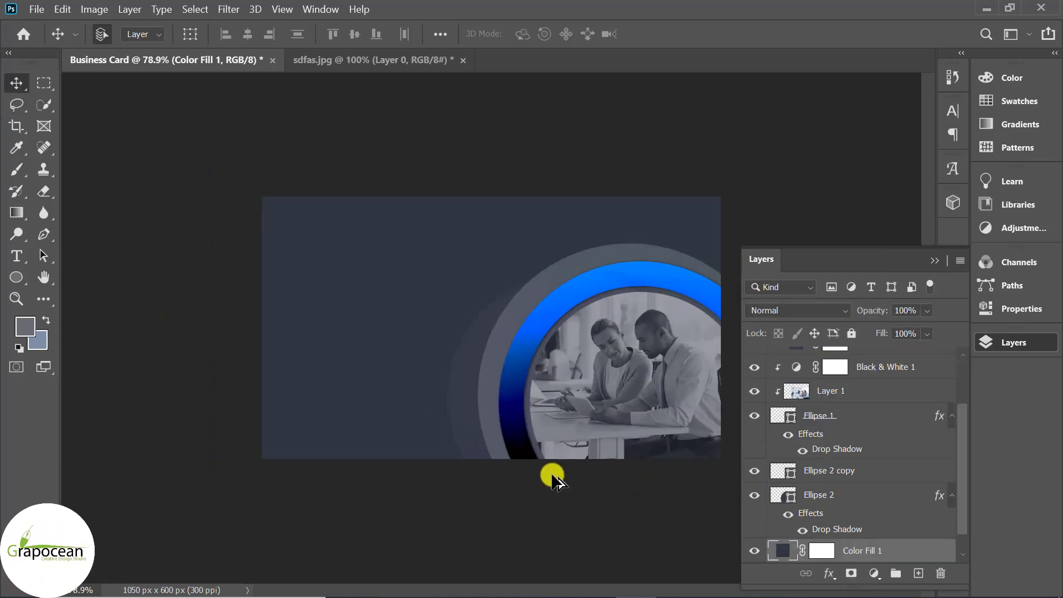
Draw a large ellipse over the photo ring on a new layer above Ellipse 3
{"action": "right_click", "coordinate": [16, 276]}
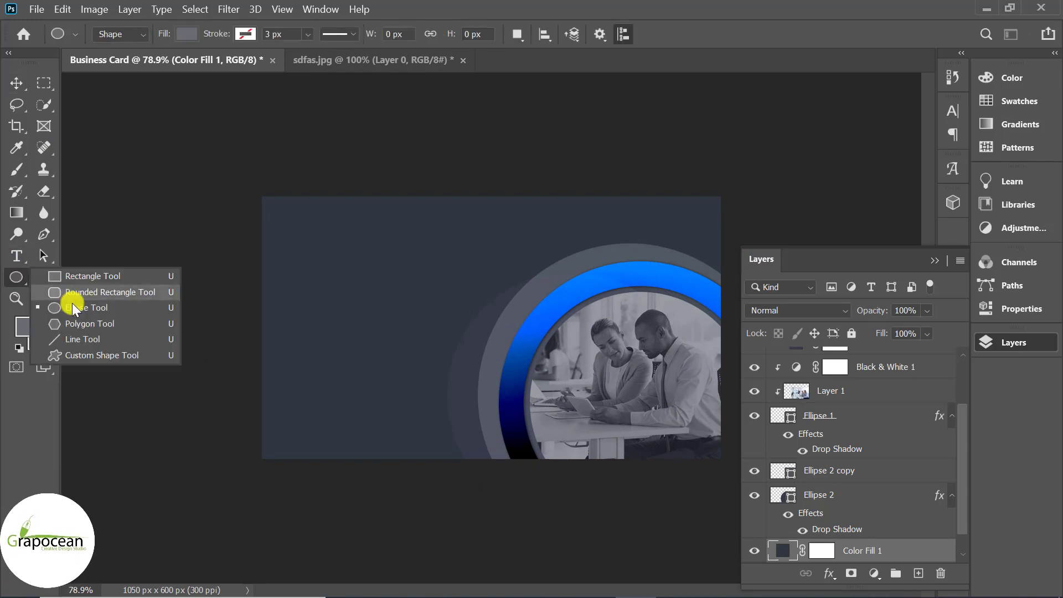
{"action": "left_click", "coordinate": [83, 306]}
{"action": "scroll", "coordinate": [887, 526], "scroll_direction": "up", "scroll_amount": 3}
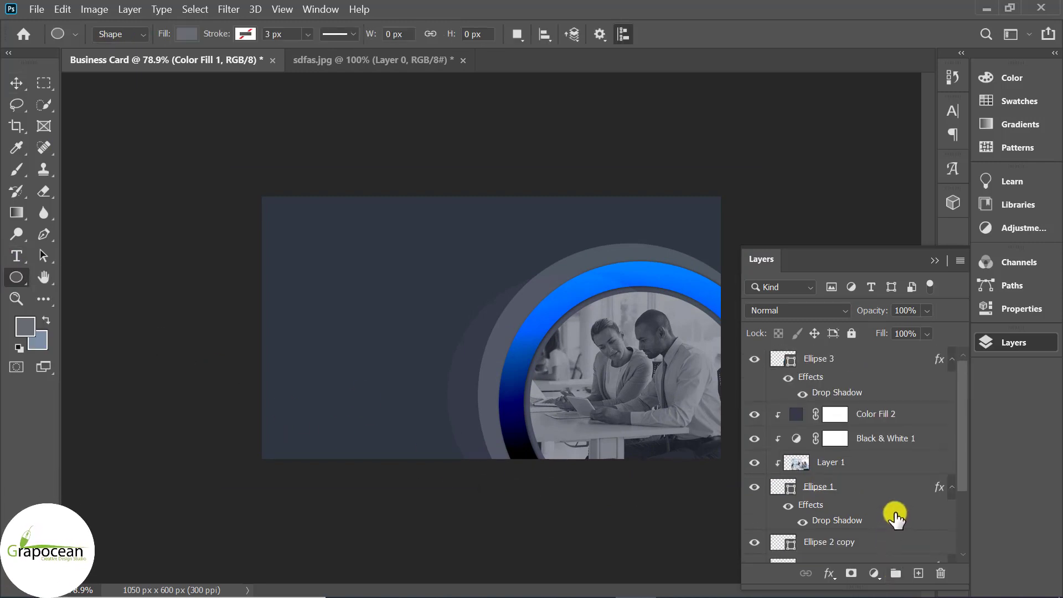
{"action": "left_click", "coordinate": [901, 361]}
{"action": "left_click", "coordinate": [918, 572]}
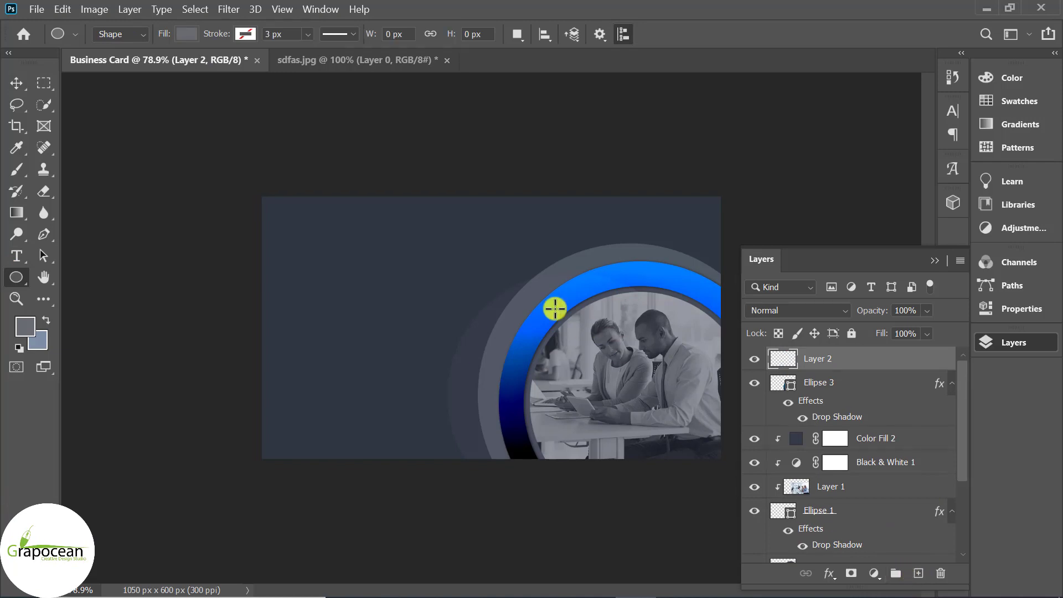
{"action": "left_click_drag", "start_coordinate": [570, 335], "coordinate": [707, 534]}
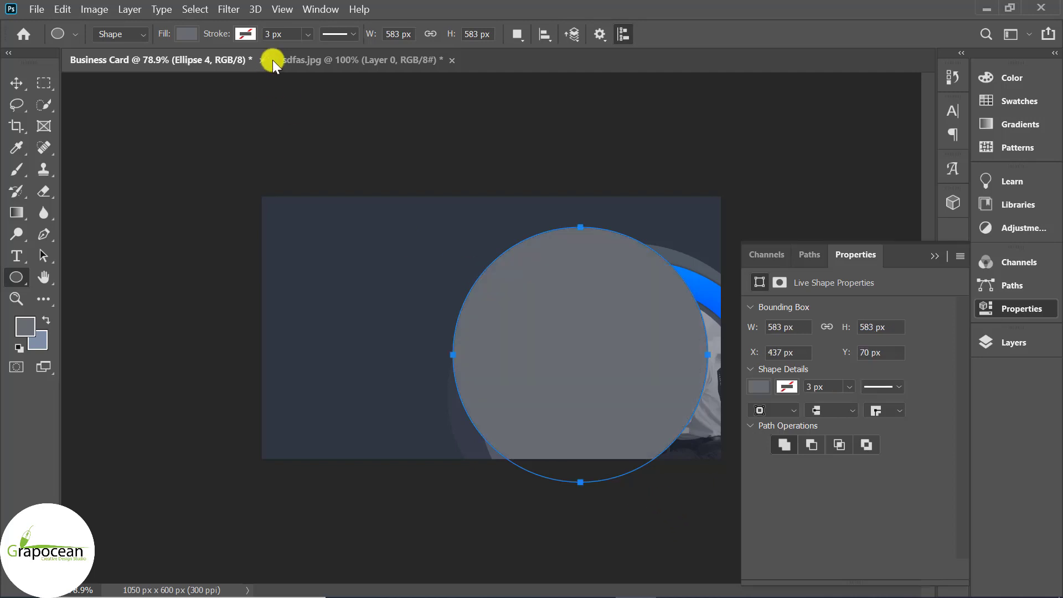
Give the circle no fill and a white 2 px stroke
{"action": "left_click", "coordinate": [187, 34]}
{"action": "left_click", "coordinate": [246, 34]}
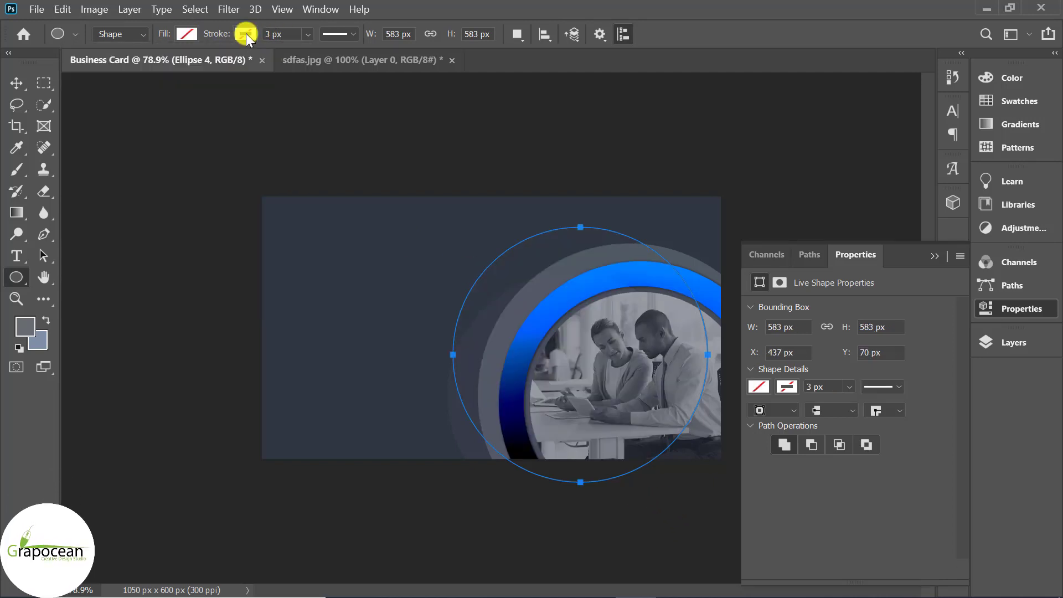
{"action": "left_click", "coordinate": [267, 122]}
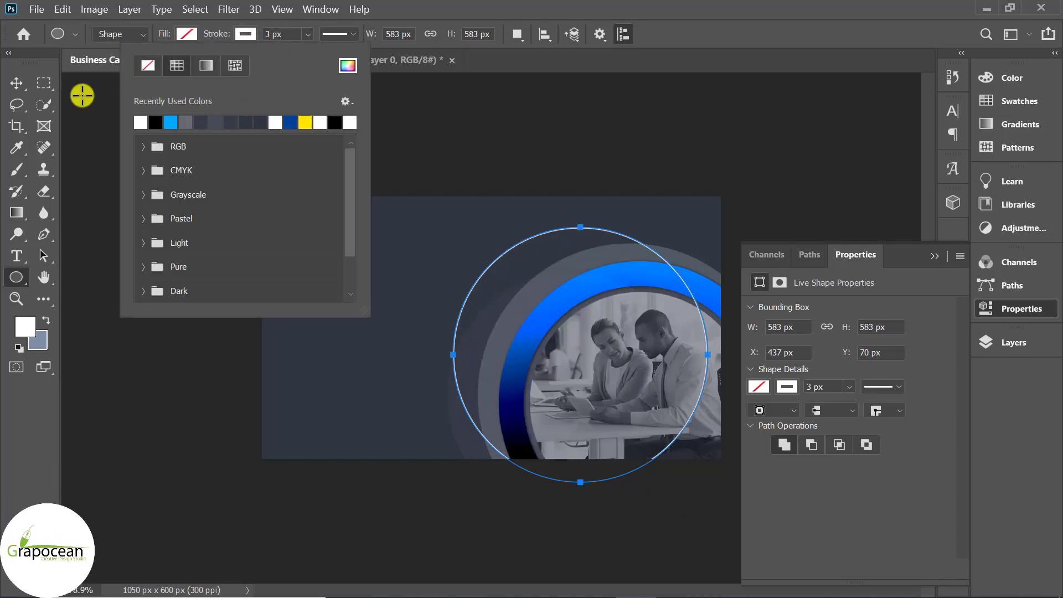
{"action": "key", "text": "Escape"}
{"action": "key", "text": "v"}
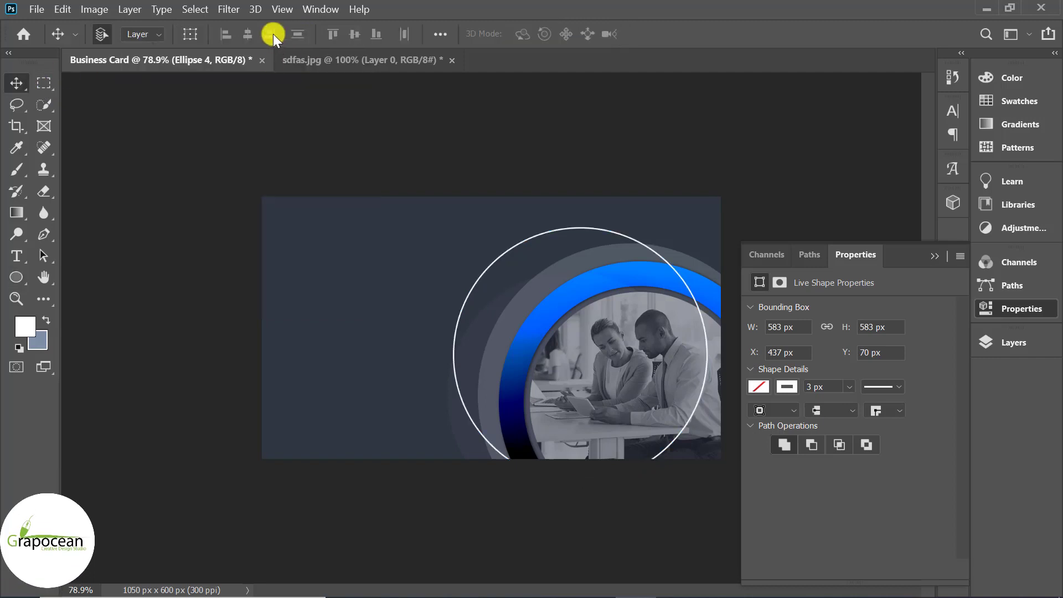
{"action": "left_click", "coordinate": [16, 278]}
{"action": "double_click", "coordinate": [267, 34]}
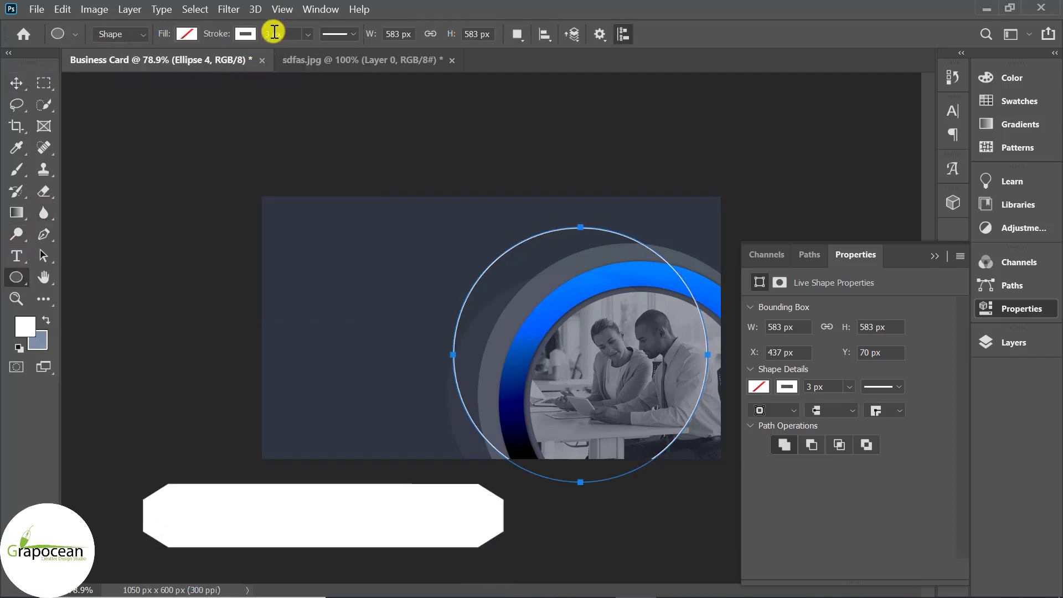
{"action": "type", "text": "2"}
{"action": "key", "text": "Return"}
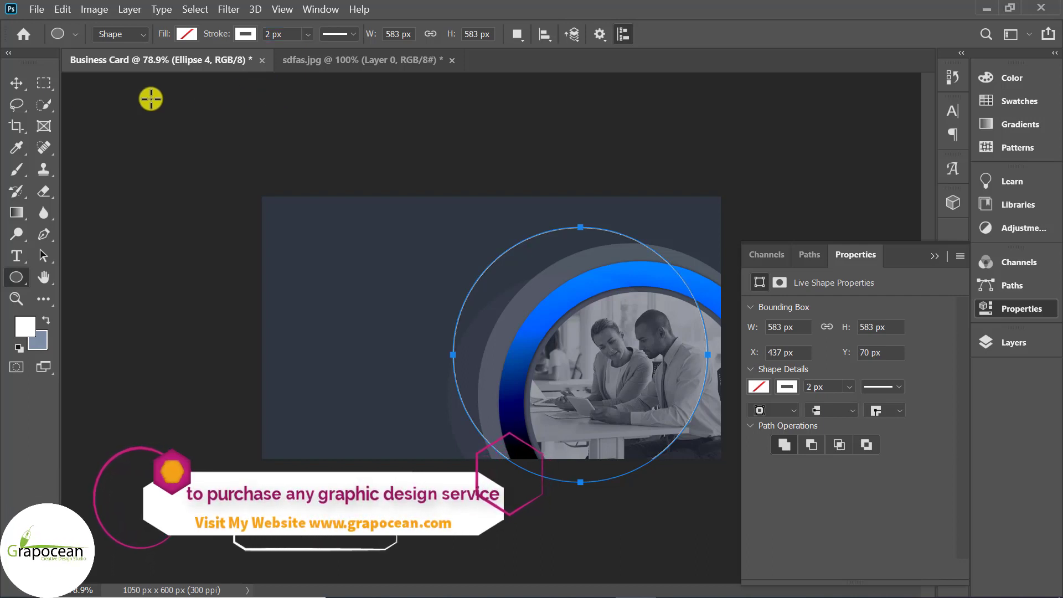
Move the white circle inside the photo and scale it to about 78%
{"action": "left_click", "coordinate": [14, 83]}
{"action": "key", "text": "ctrl+t"}
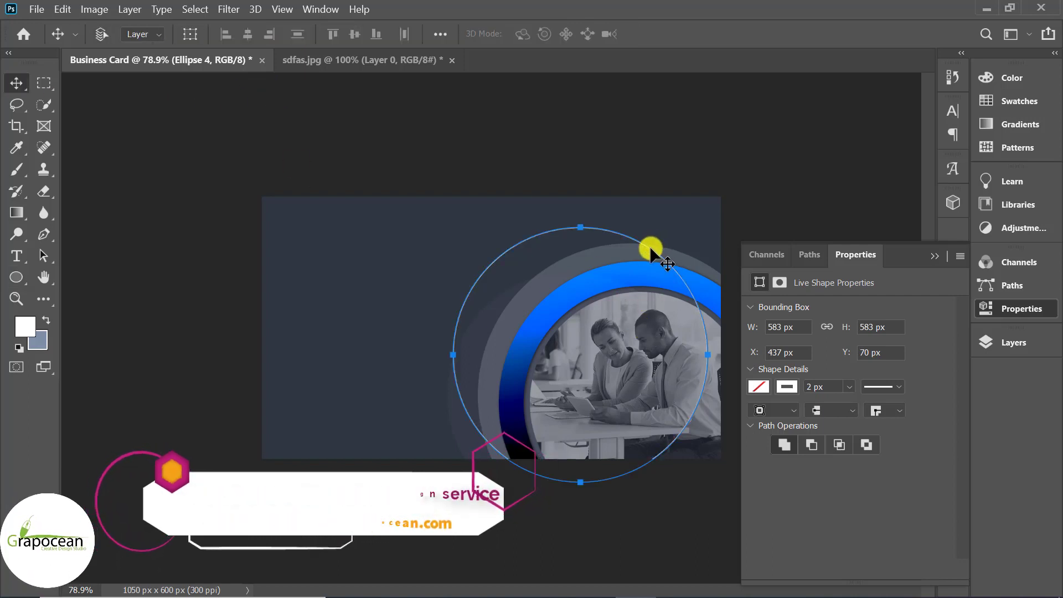
{"action": "left_click_drag", "start_coordinate": [657, 275], "coordinate": [701, 309]}
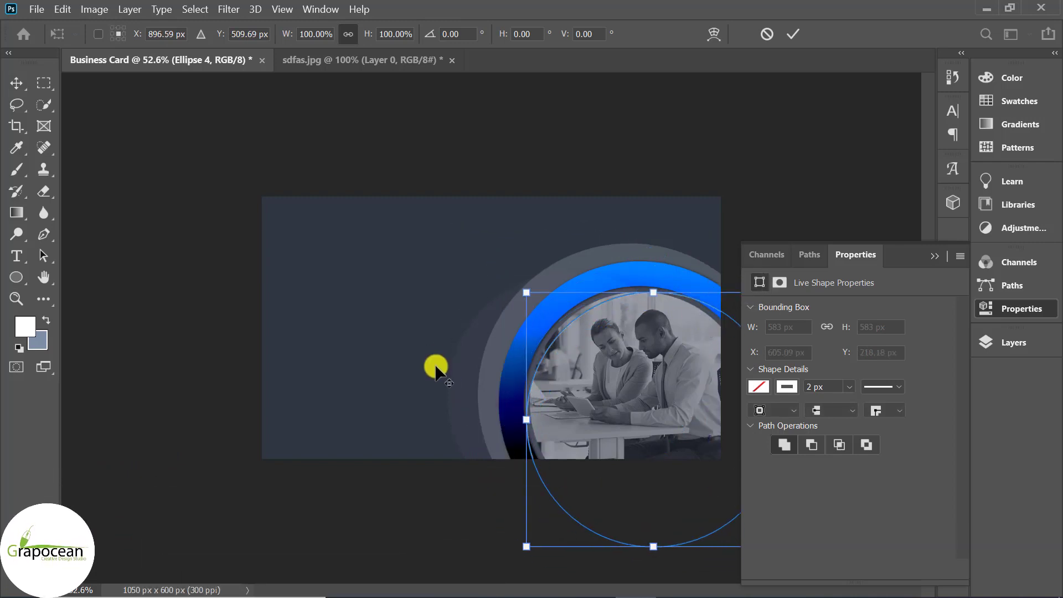
{"action": "key", "text": "ctrl+minus"}
{"action": "left_click_drag", "start_coordinate": [681, 480], "coordinate": [669, 472]}
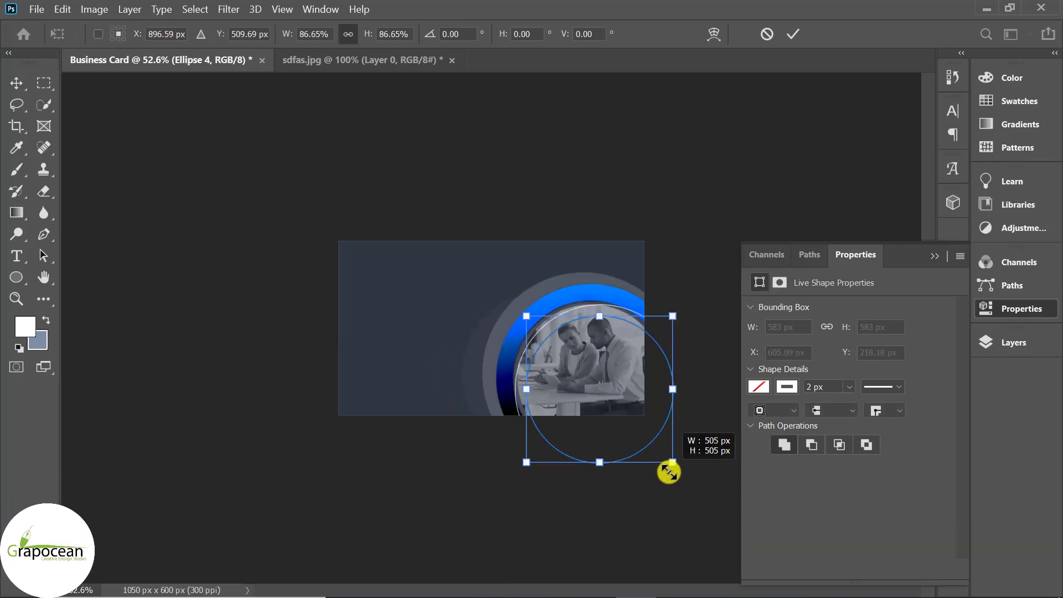
{"action": "key", "text": "ctrl+plus"}
{"action": "left_click_drag", "start_coordinate": [637, 327], "coordinate": [633, 309]}
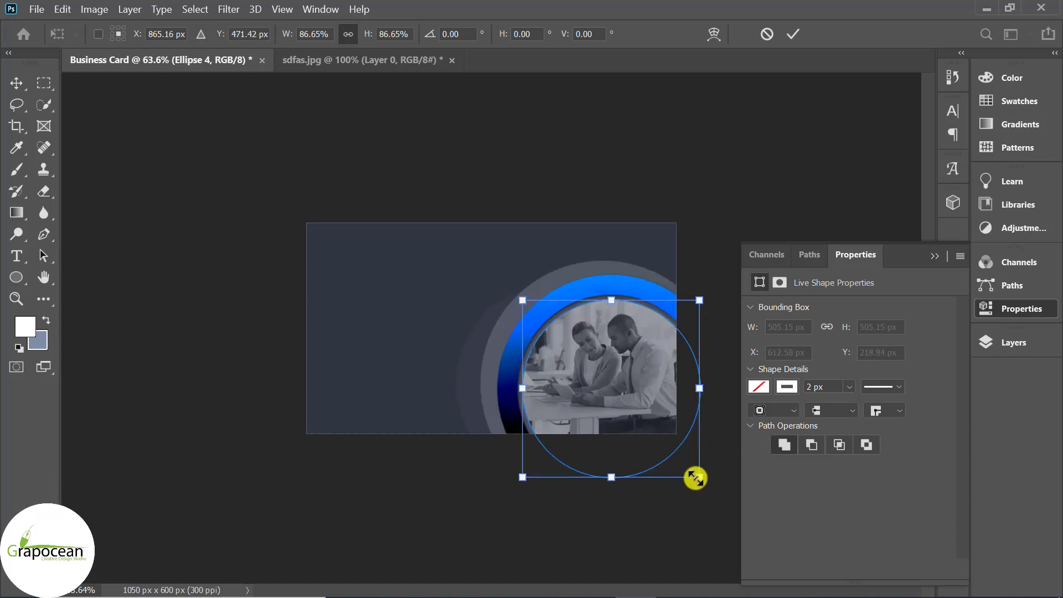
{"action": "left_click_drag", "start_coordinate": [695, 477], "coordinate": [685, 471]}
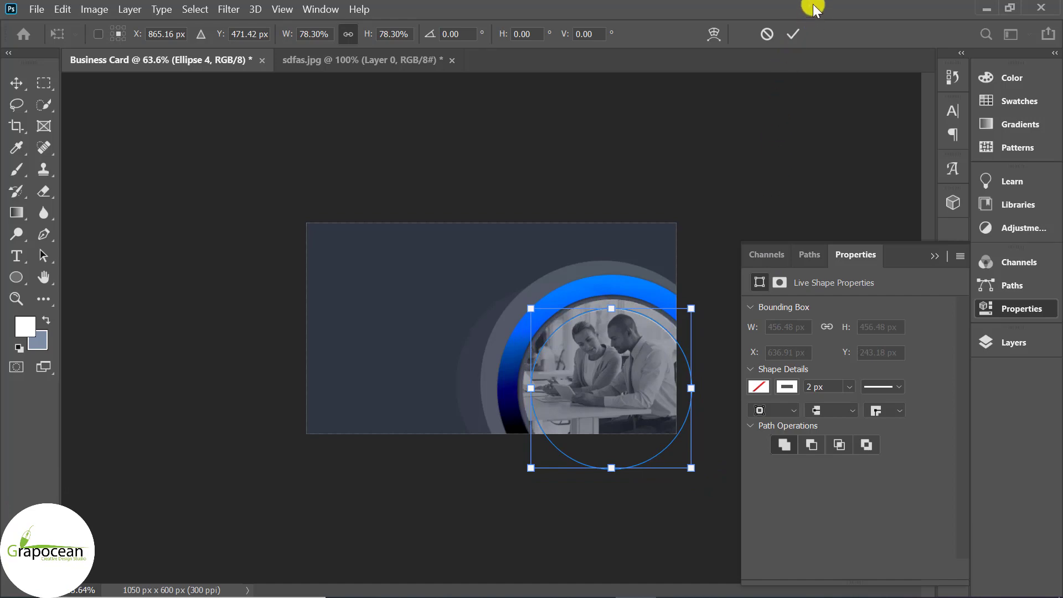
{"action": "key", "text": "Return"}
{"action": "left_click", "coordinate": [658, 504]}
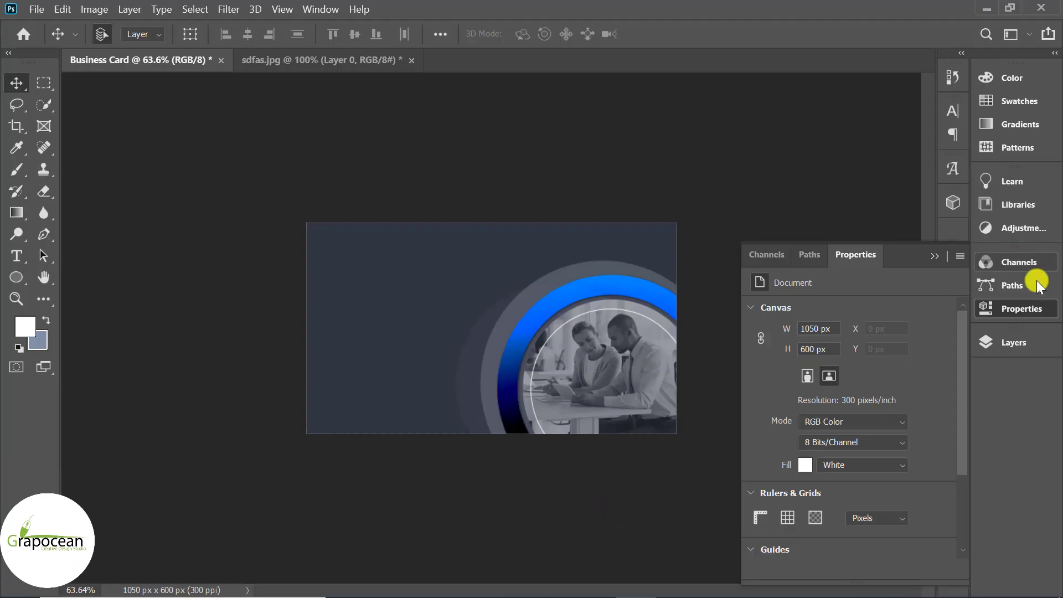
Add a layer mask to the Ellipse 4 white circle layer
{"action": "left_click", "coordinate": [1021, 308]}
{"action": "left_click", "coordinate": [1023, 341]}
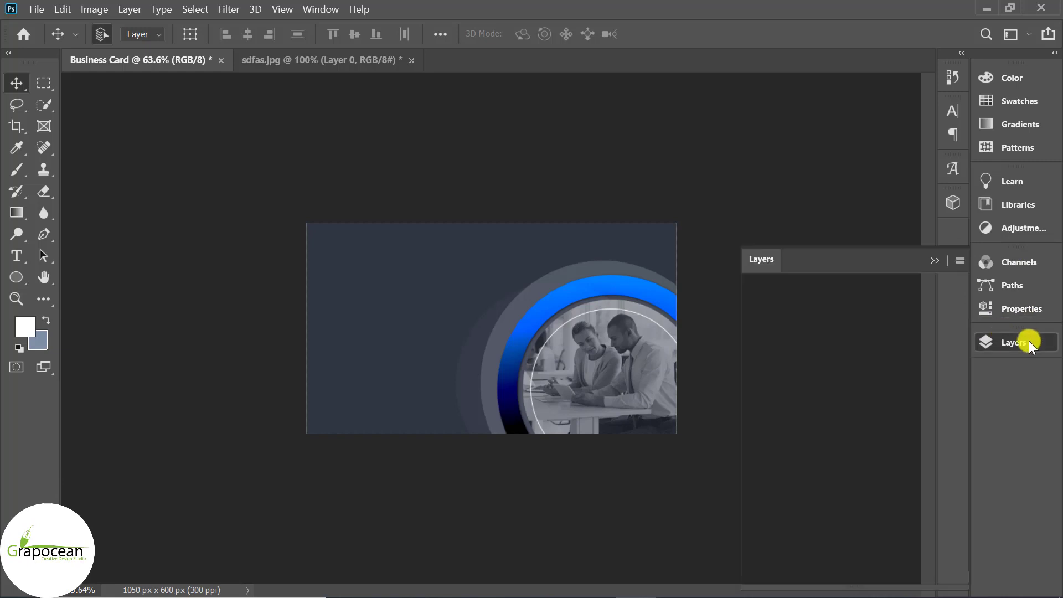
{"action": "scroll", "coordinate": [643, 306], "scroll_direction": "up", "scroll_amount": 6}
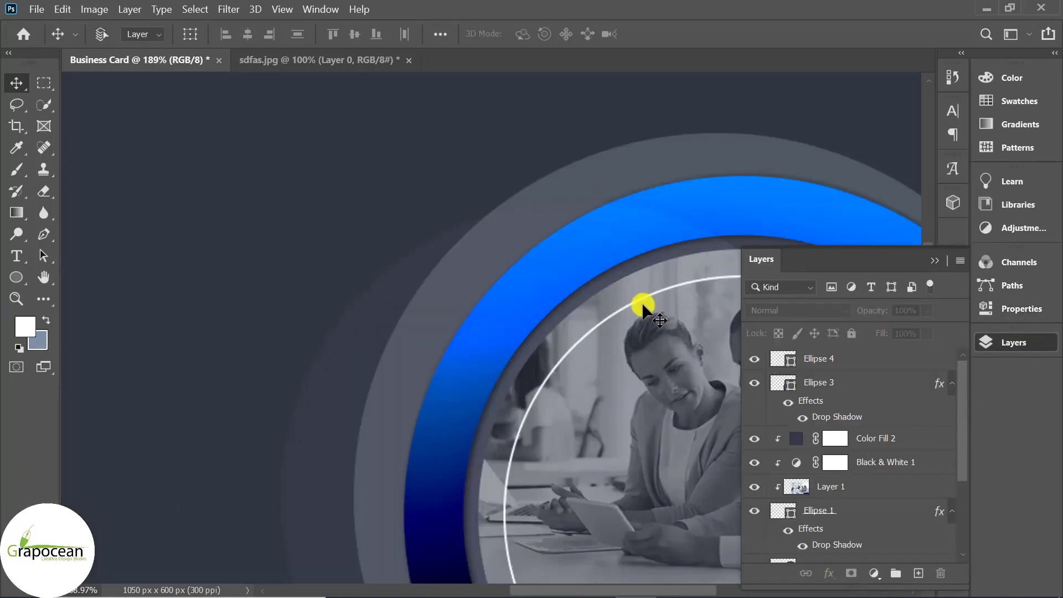
{"action": "left_click", "coordinate": [642, 298]}
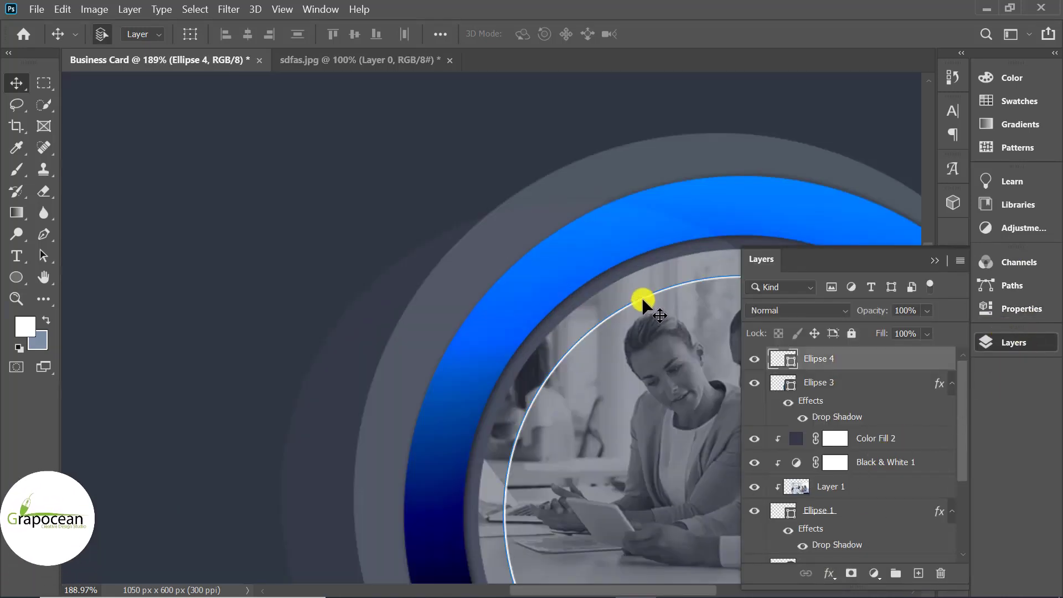
{"action": "left_click", "coordinate": [852, 575]}
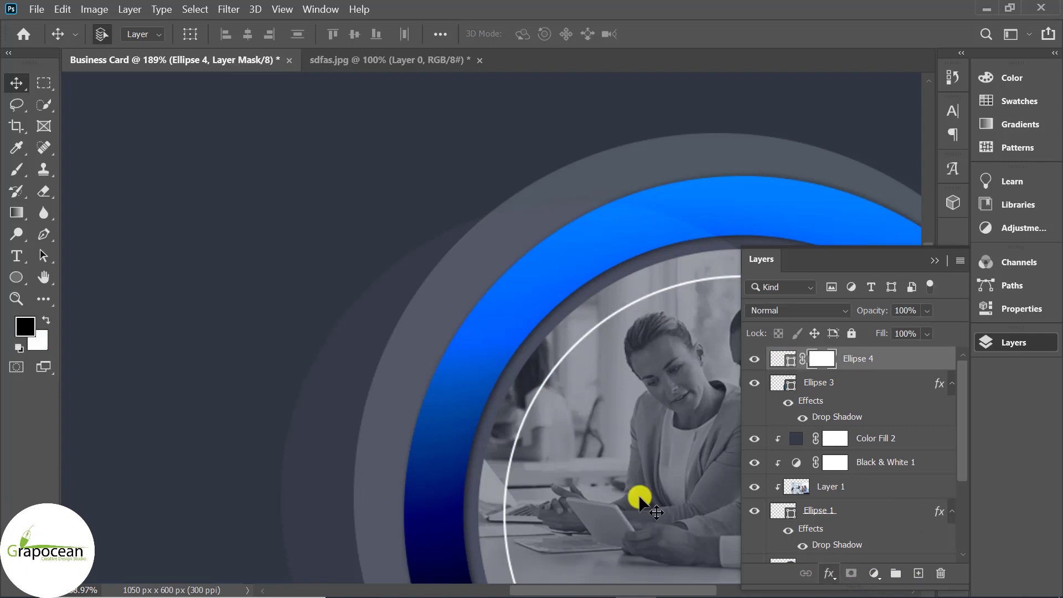
Brush black on the mask to hide the circle's lower-left part, leaving an upper-left arc
{"action": "left_click", "coordinate": [15, 168]}
{"action": "scroll", "coordinate": [483, 469], "scroll_direction": "down", "scroll_amount": 3}
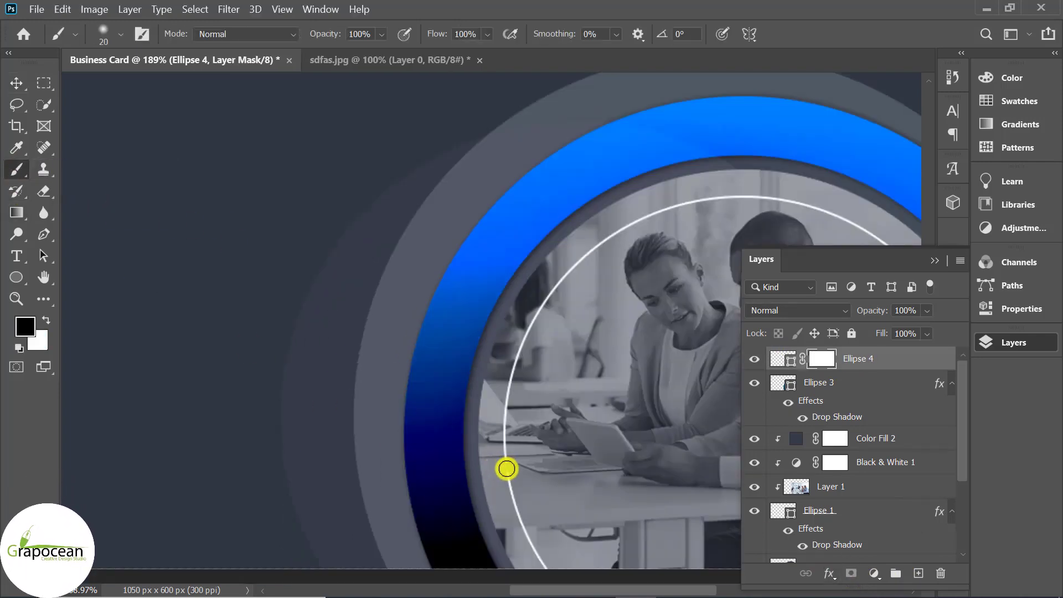
{"action": "left_click_drag", "start_coordinate": [508, 465], "coordinate": [516, 415]}
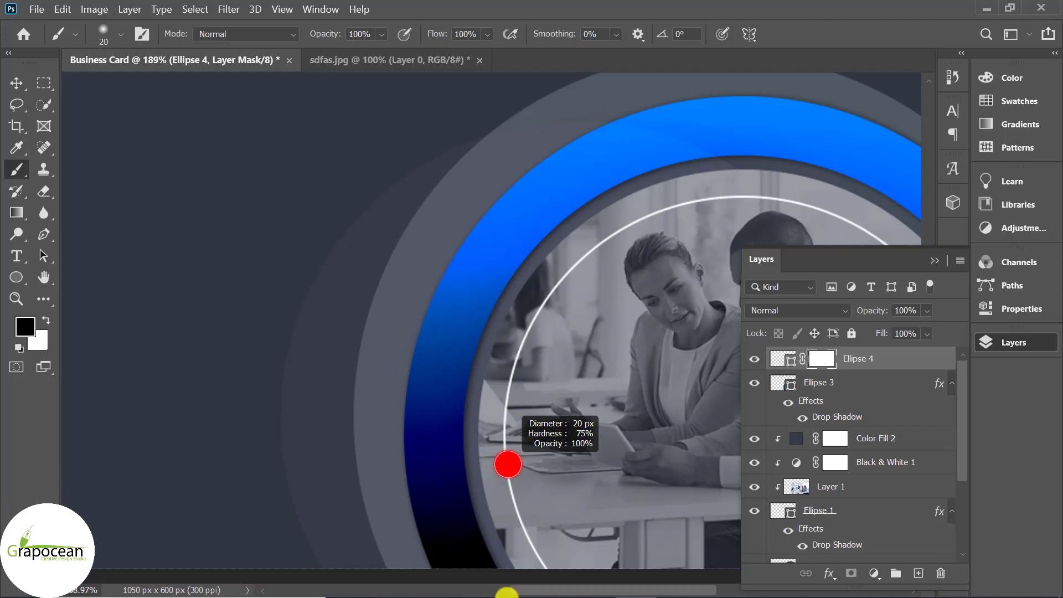
{"action": "left_click_drag", "start_coordinate": [507, 596], "coordinate": [507, 595]}
{"action": "left_click_drag", "start_coordinate": [508, 469], "coordinate": [530, 548]}
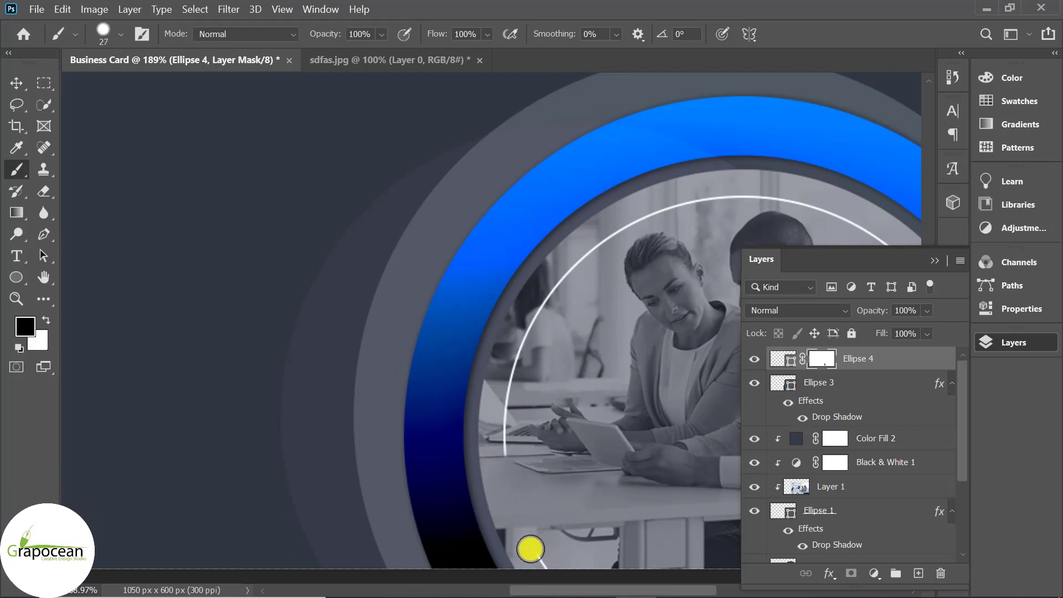
{"action": "scroll", "coordinate": [533, 562], "scroll_direction": "down", "scroll_amount": 1}
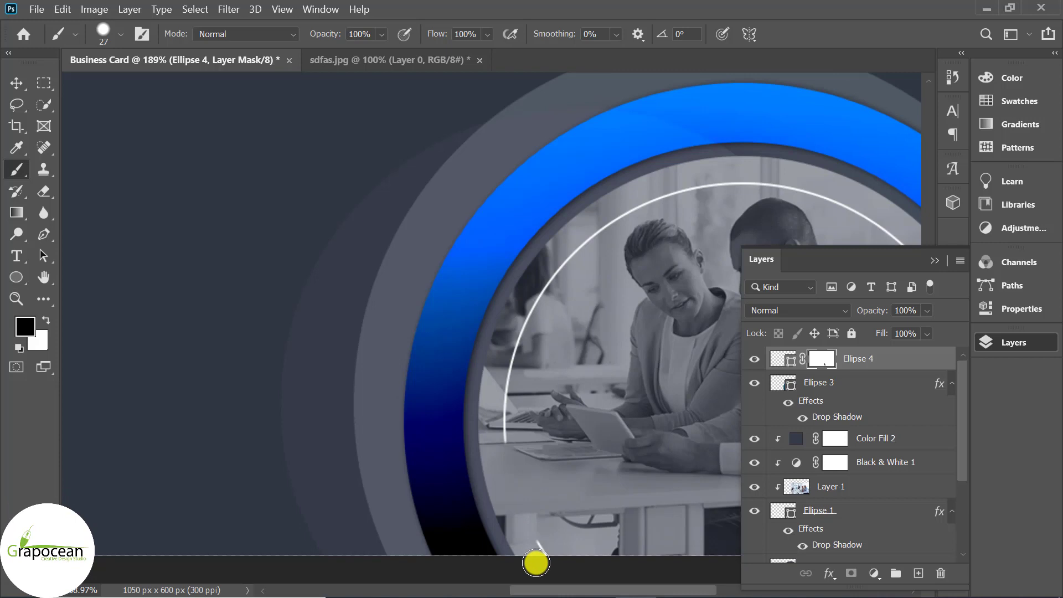
{"action": "scroll", "coordinate": [548, 551], "scroll_direction": "down", "scroll_amount": 2}
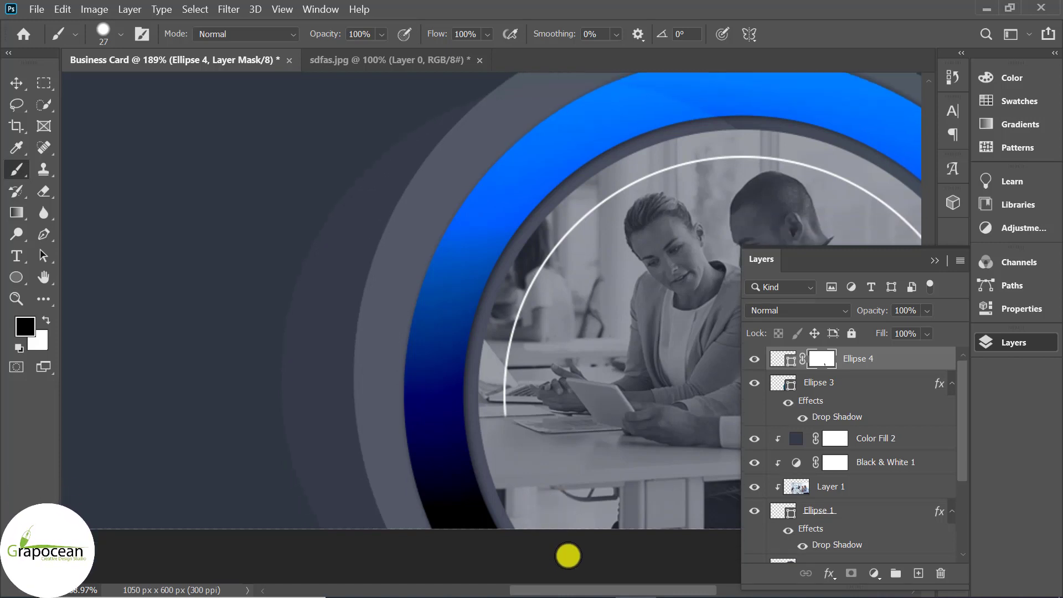
{"action": "scroll", "coordinate": [567, 547], "scroll_direction": "down", "scroll_amount": 5}
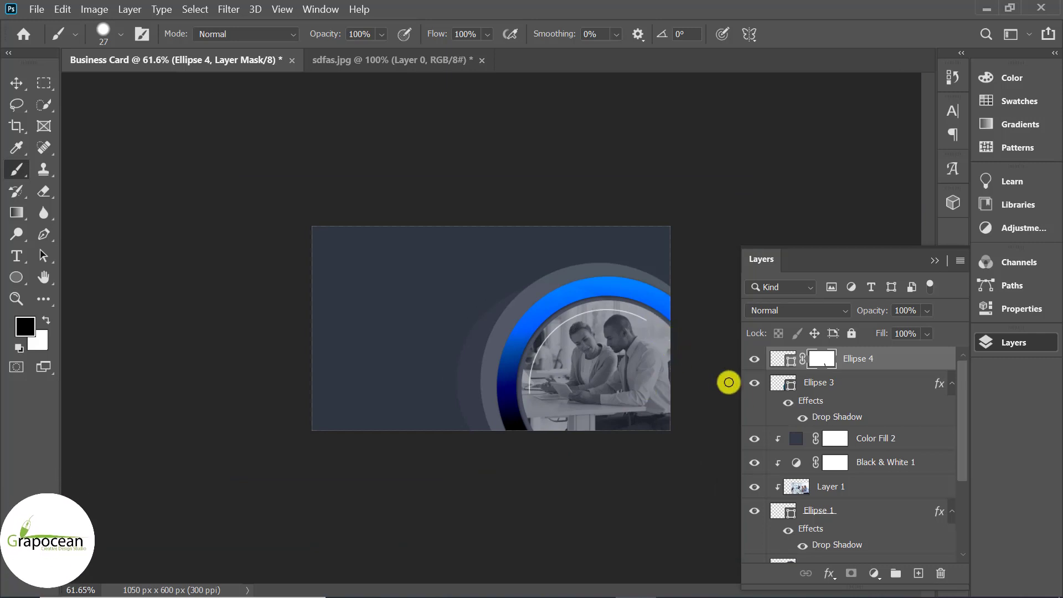
{"action": "scroll", "coordinate": [692, 391], "scroll_direction": "up", "scroll_amount": 2}
{"action": "scroll", "coordinate": [622, 346], "scroll_direction": "up", "scroll_amount": 4}
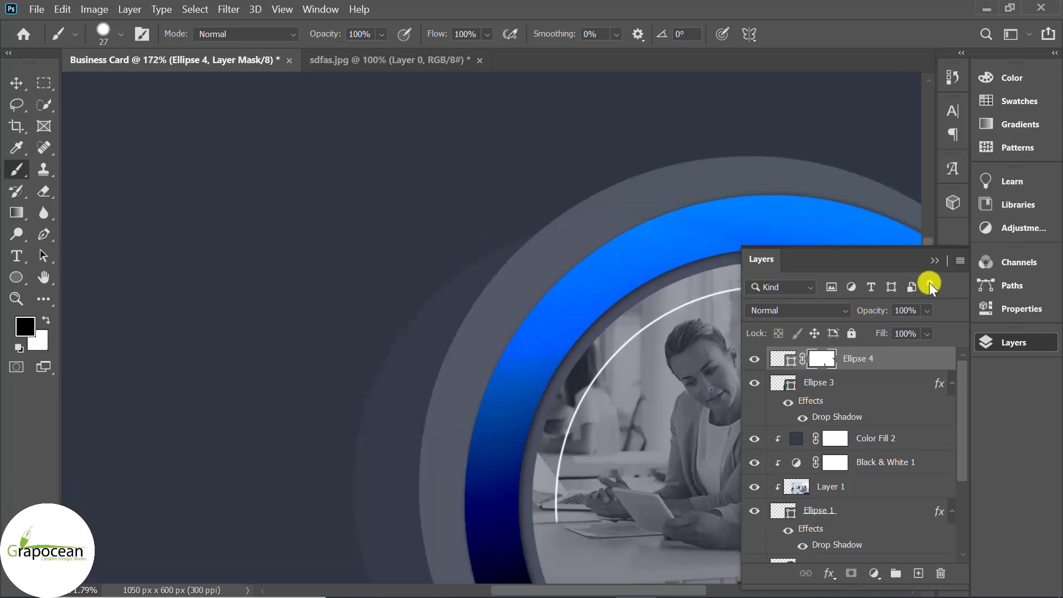
{"action": "left_click", "coordinate": [935, 260]}
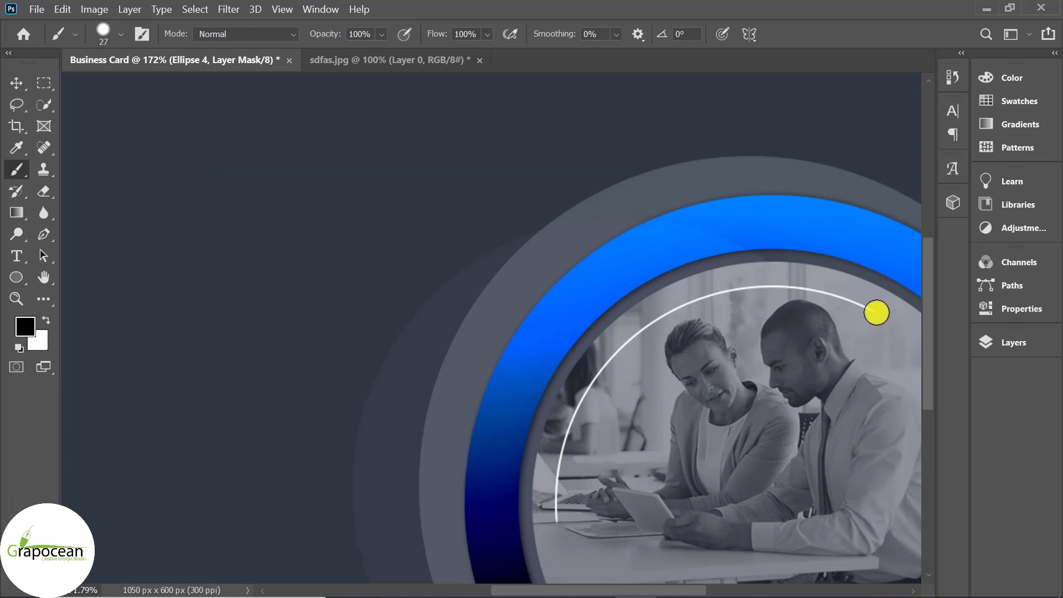
{"action": "mouse_move", "coordinate": [864, 347]}
{"action": "left_mouse_down"}
{"action": "mouse_move", "coordinate": [854, 288]}
{"action": "mouse_move", "coordinate": [873, 590]}
{"action": "left_mouse_up"}
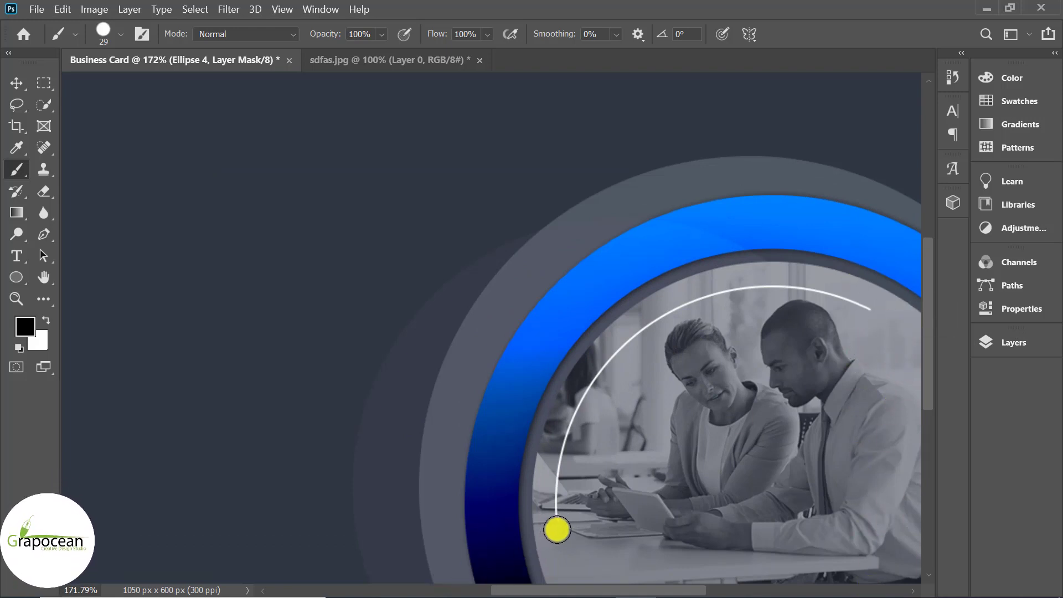
{"action": "scroll", "coordinate": [630, 554], "scroll_direction": "down", "scroll_amount": 3}
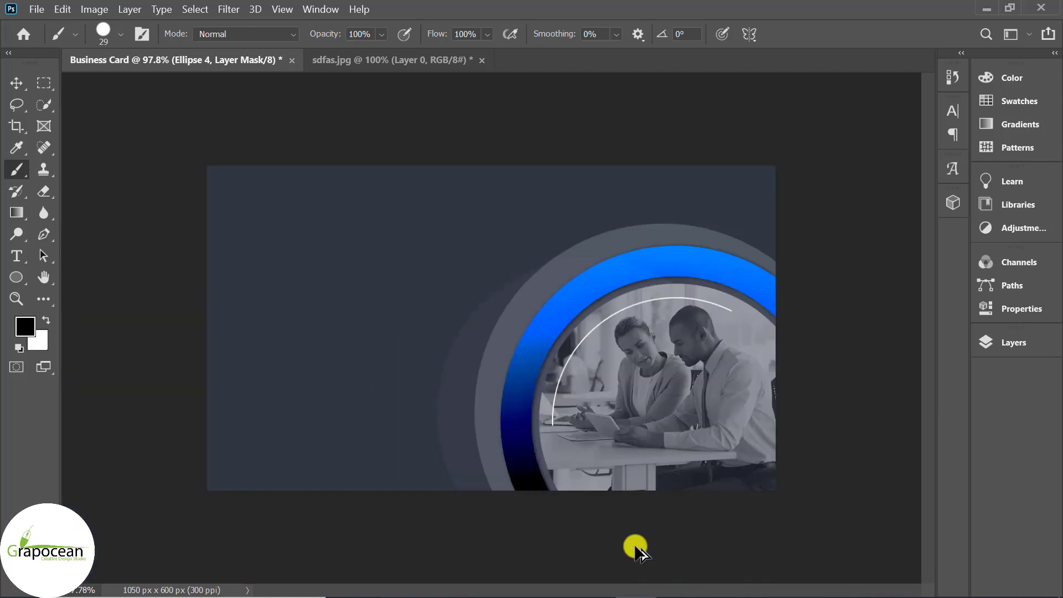
{"action": "left_click", "coordinate": [17, 78]}
Draw a 12 px circle on a new layer at the arc's lower end
{"action": "right_click", "coordinate": [15, 279]}
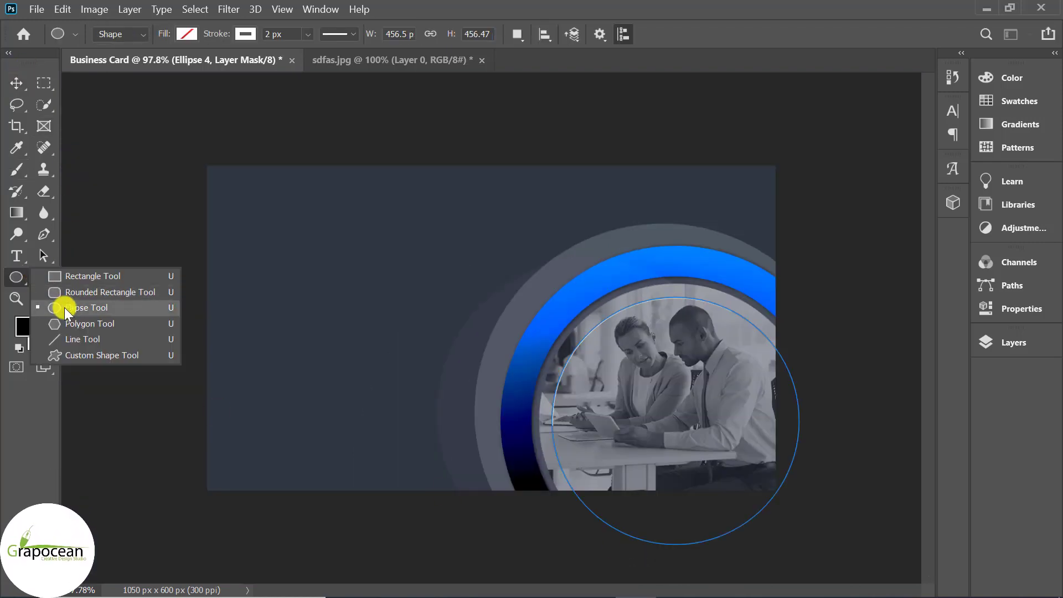
{"action": "left_click", "coordinate": [65, 307]}
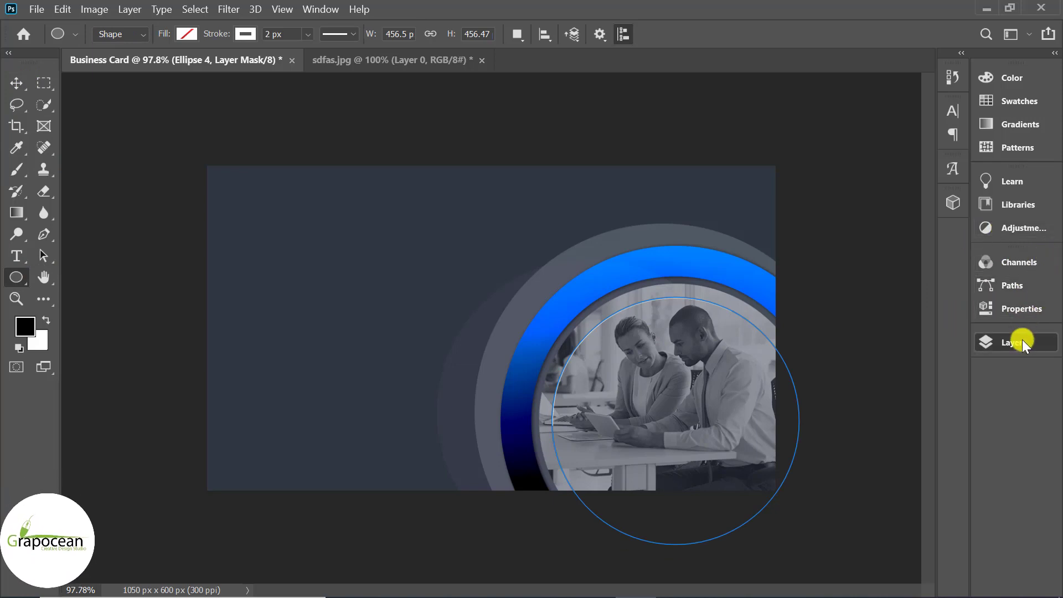
{"action": "left_click", "coordinate": [1020, 341]}
{"action": "left_click", "coordinate": [919, 574]}
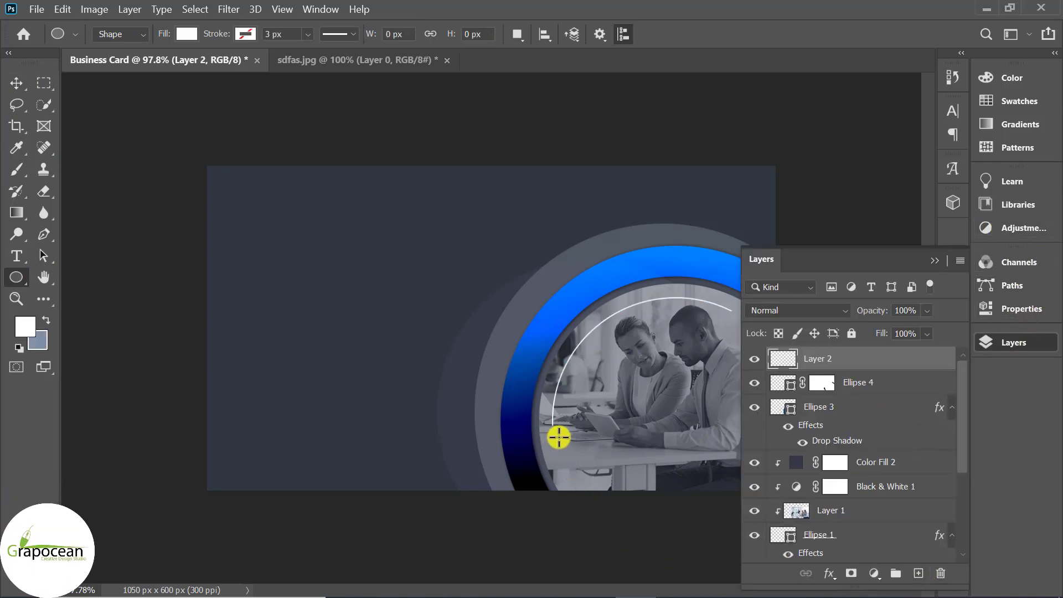
{"action": "scroll", "coordinate": [557, 434], "scroll_direction": "up", "scroll_amount": 5}
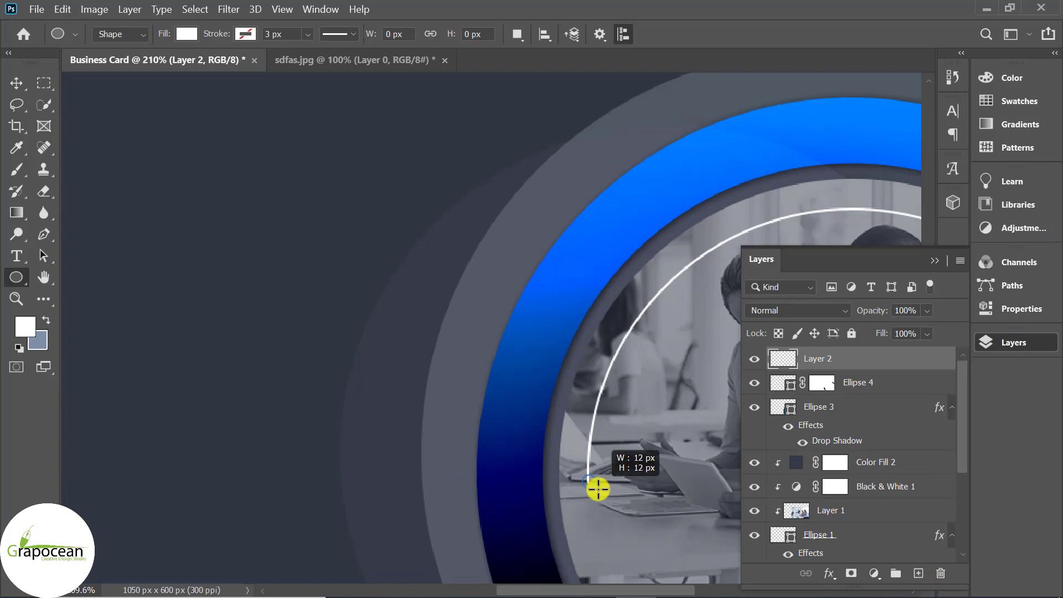
{"action": "left_click_drag", "start_coordinate": [598, 489], "coordinate": [597, 488]}
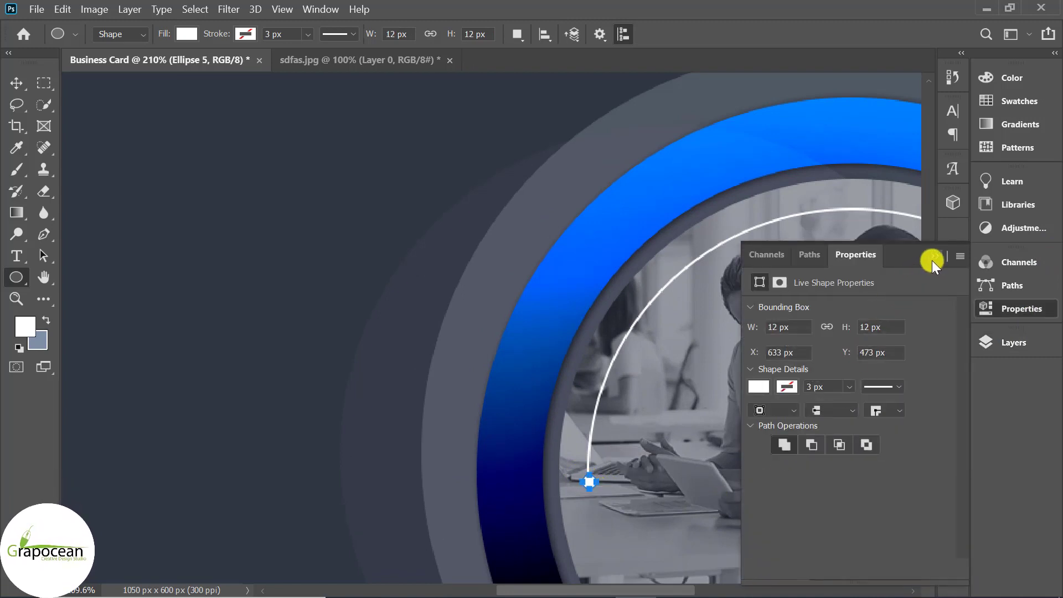
{"action": "left_click", "coordinate": [933, 259]}
Switch the dot's fill to a gradient with a bright #007cff right stop sampled from the ring
{"action": "left_click", "coordinate": [187, 34]}
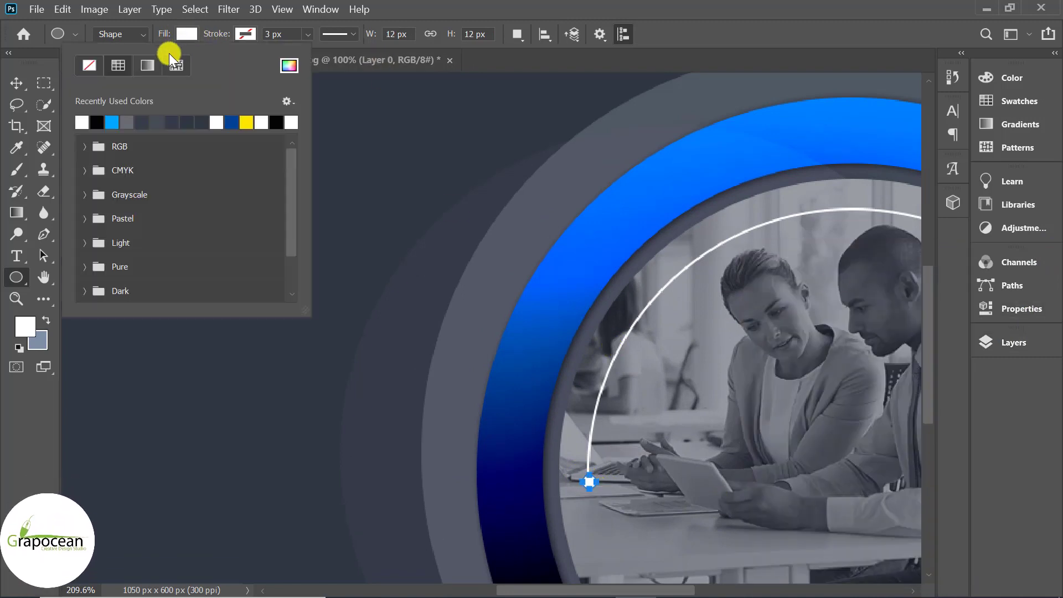
{"action": "left_click", "coordinate": [154, 63]}
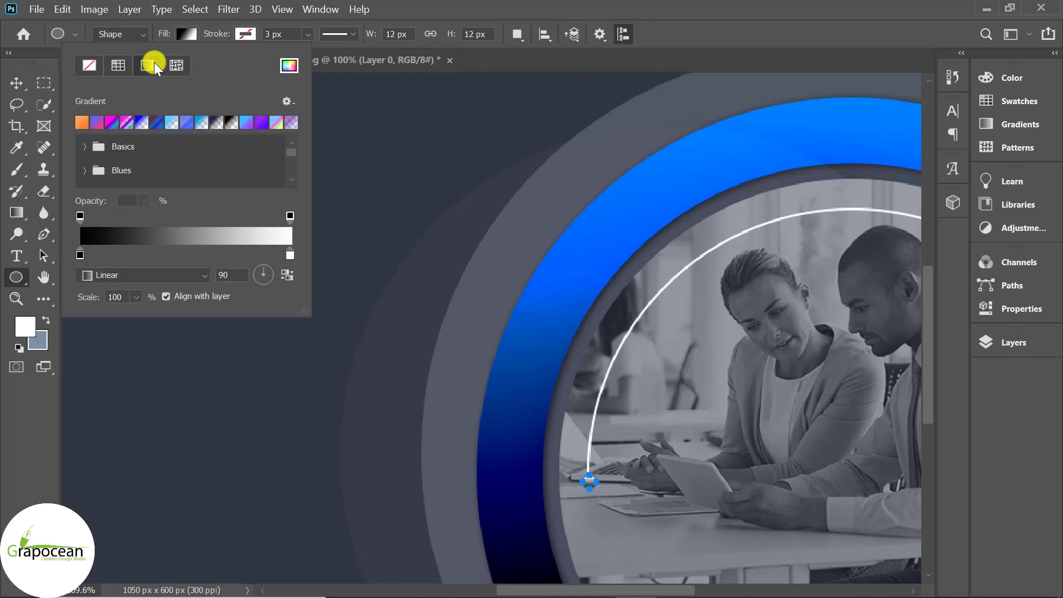
{"action": "double_click", "coordinate": [289, 254]}
{"action": "left_click", "coordinate": [560, 322]}
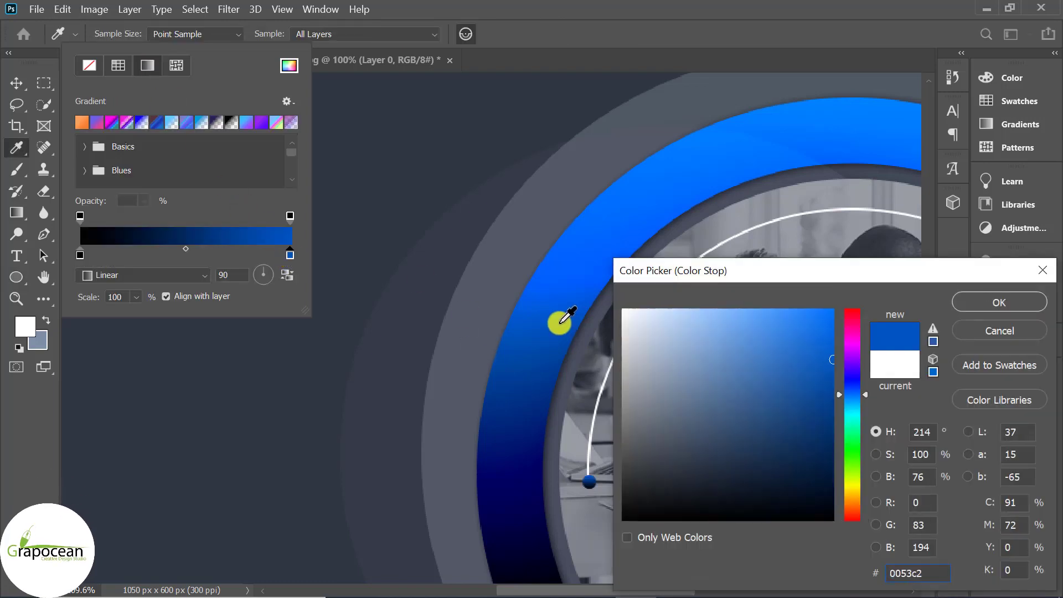
{"action": "left_click", "coordinate": [681, 167]}
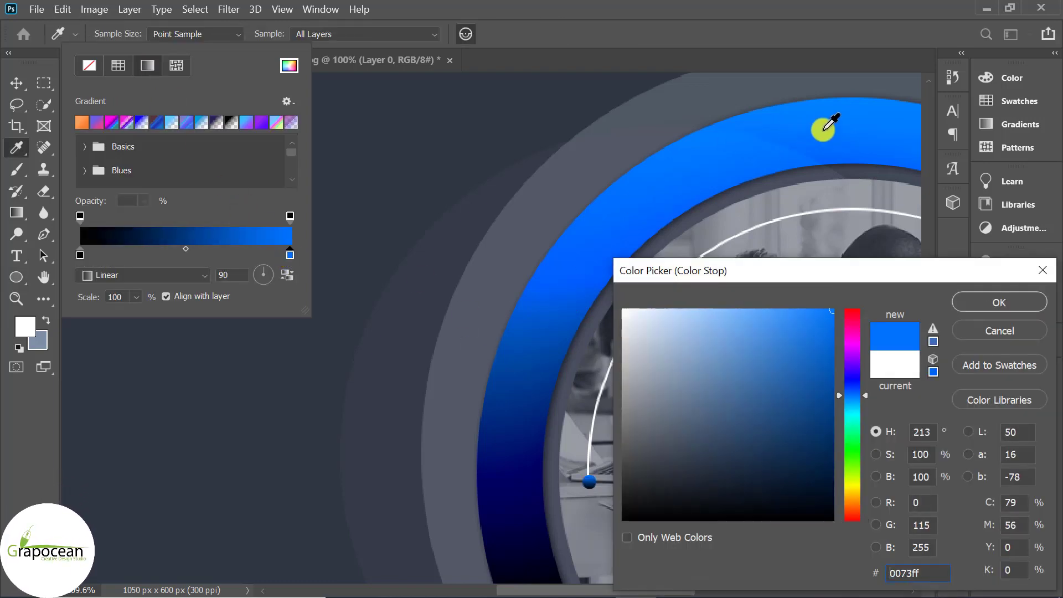
{"action": "left_click", "coordinate": [999, 303]}
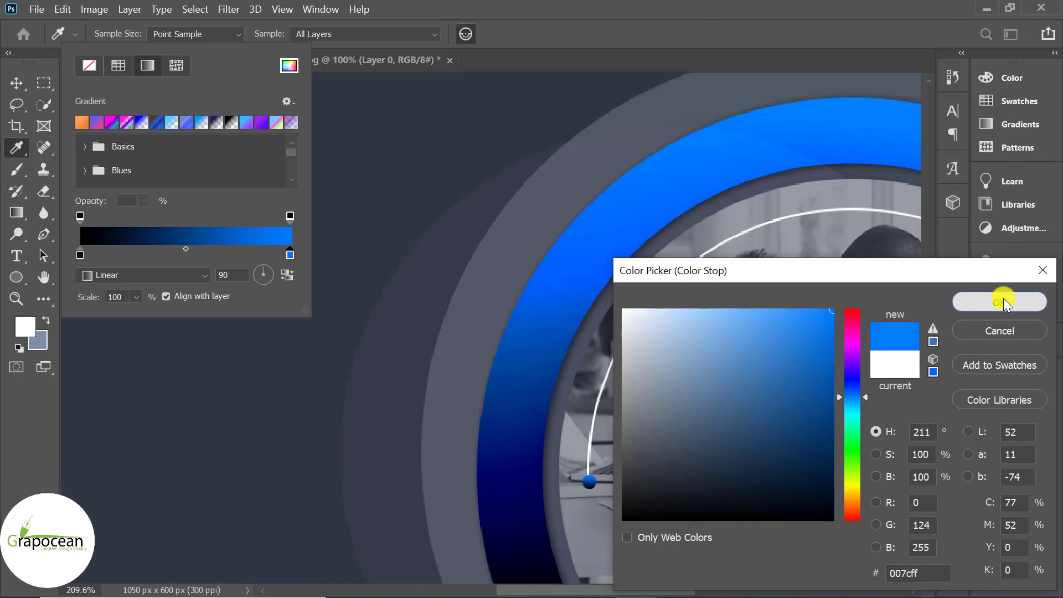
Set the gradient's left stop to deep navy #002a7f sampled from the ring
{"action": "double_click", "coordinate": [80, 255]}
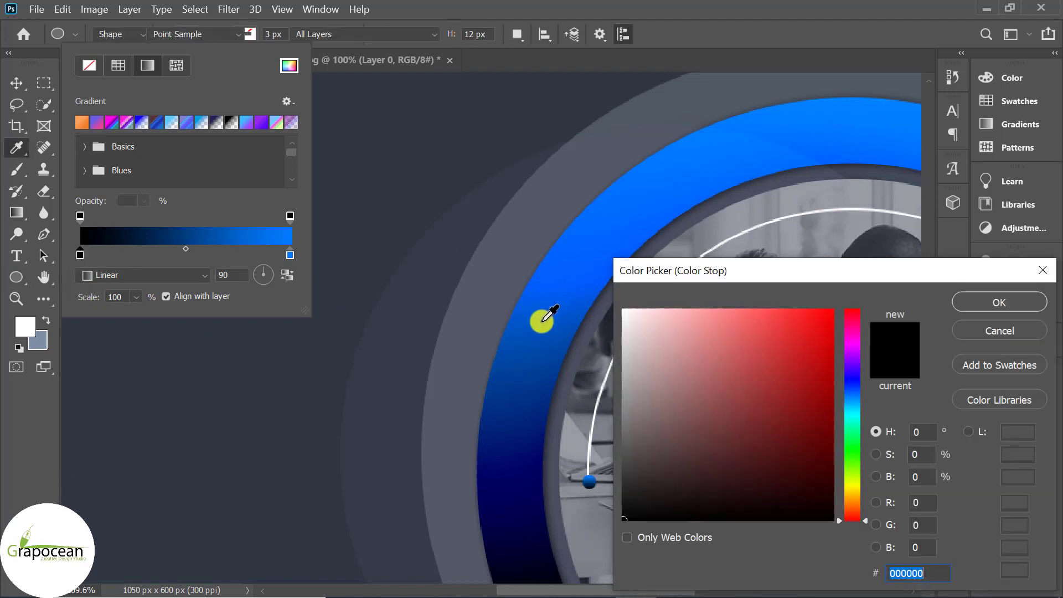
{"action": "left_click", "coordinate": [538, 338]}
{"action": "left_click", "coordinate": [580, 260]}
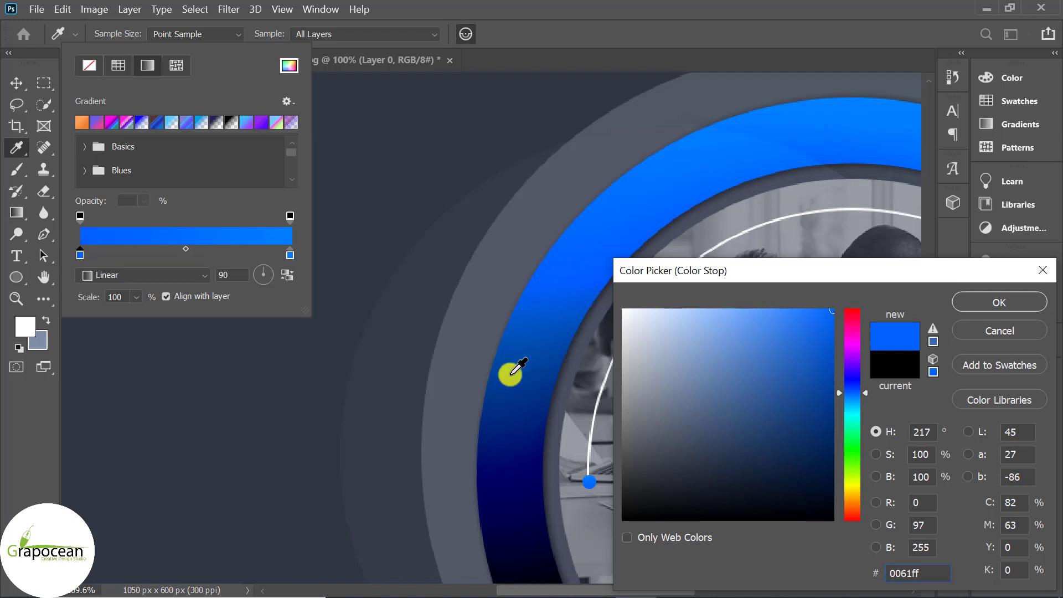
{"action": "left_click", "coordinate": [503, 399]}
{"action": "left_click", "coordinate": [506, 443]}
{"action": "left_click", "coordinate": [505, 415]}
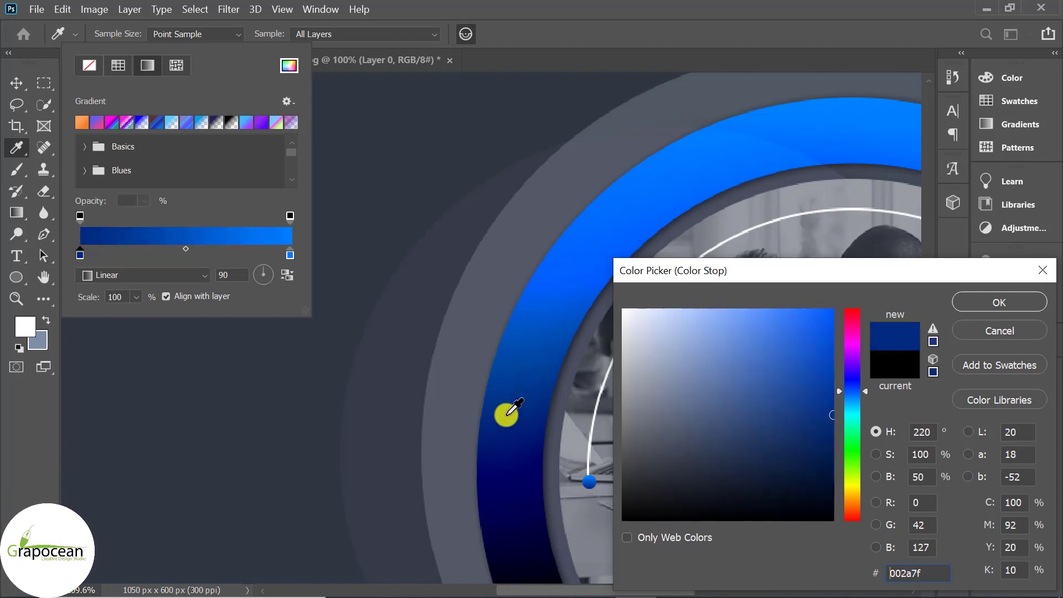
{"action": "left_click", "coordinate": [1033, 299]}
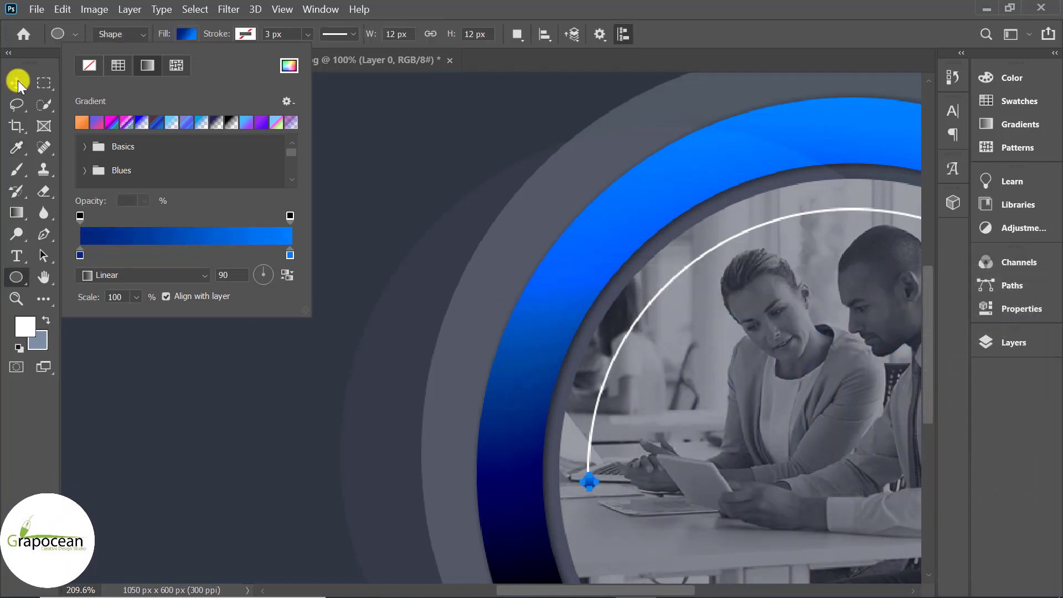
{"action": "left_click", "coordinate": [233, 291]}
Alt-drag a copy of the blue dot to the arc's upper-right end and commit the transform
{"action": "key", "text": "v"}
{"action": "key", "text": "ctrl+0"}
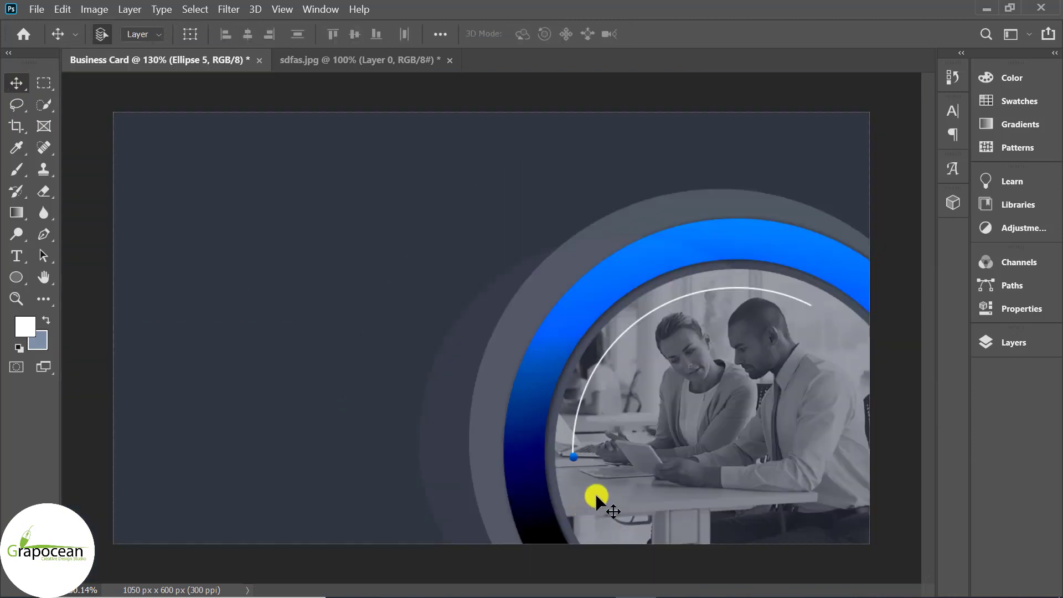
{"action": "left_click_drag", "start_coordinate": [574, 456], "coordinate": [873, 308]}
{"action": "key", "text": "ctrl+t"}
{"action": "scroll", "coordinate": [840, 338], "scroll_direction": "up", "scroll_amount": 3}
{"action": "left_click", "coordinate": [795, 31]}
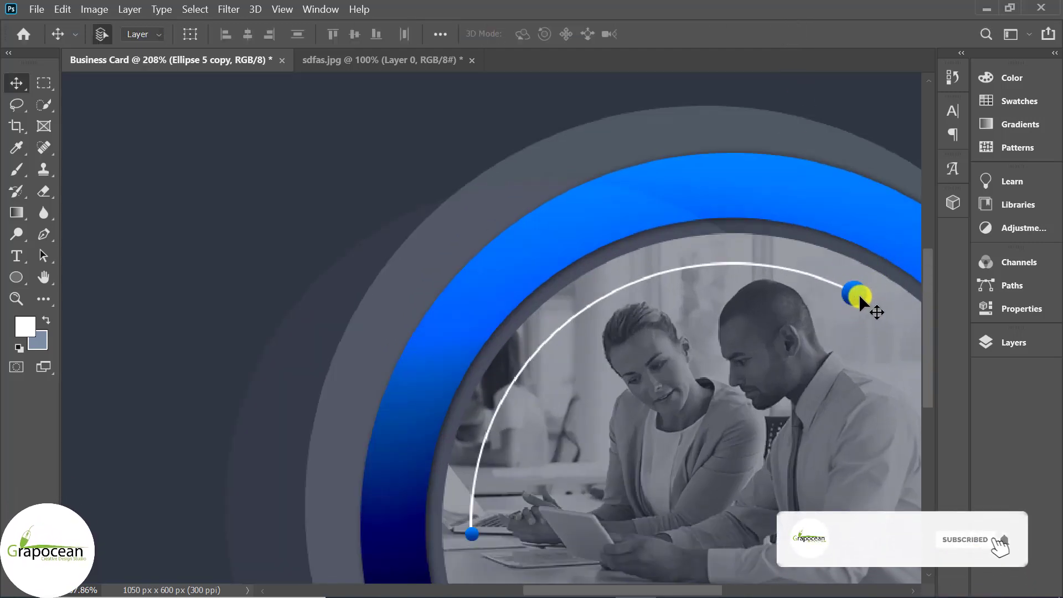
{"action": "scroll", "coordinate": [815, 357], "scroll_direction": "down", "scroll_amount": 5}
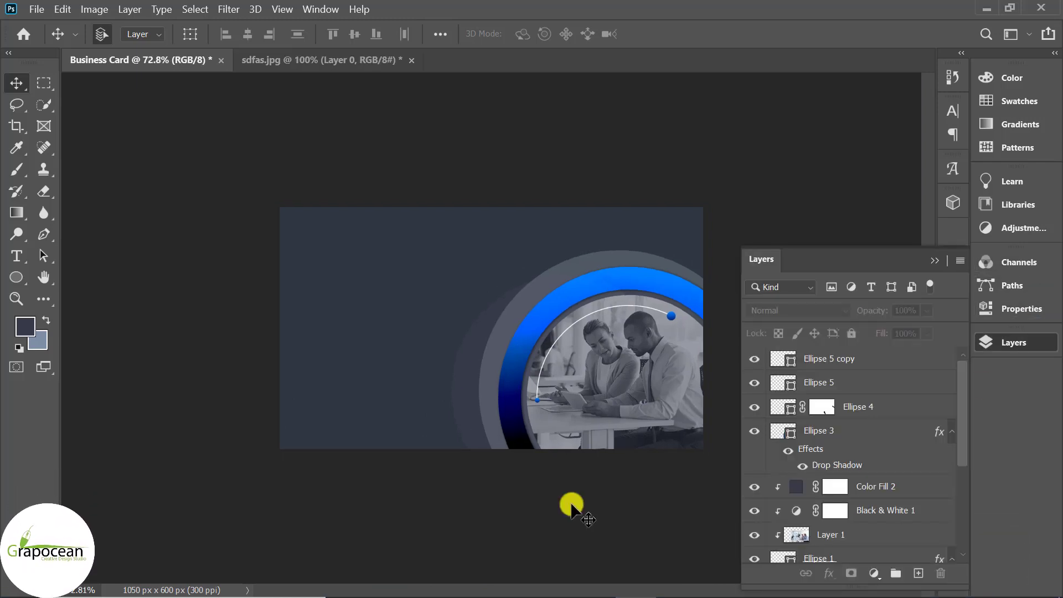
{"action": "left_click", "coordinate": [483, 378]}
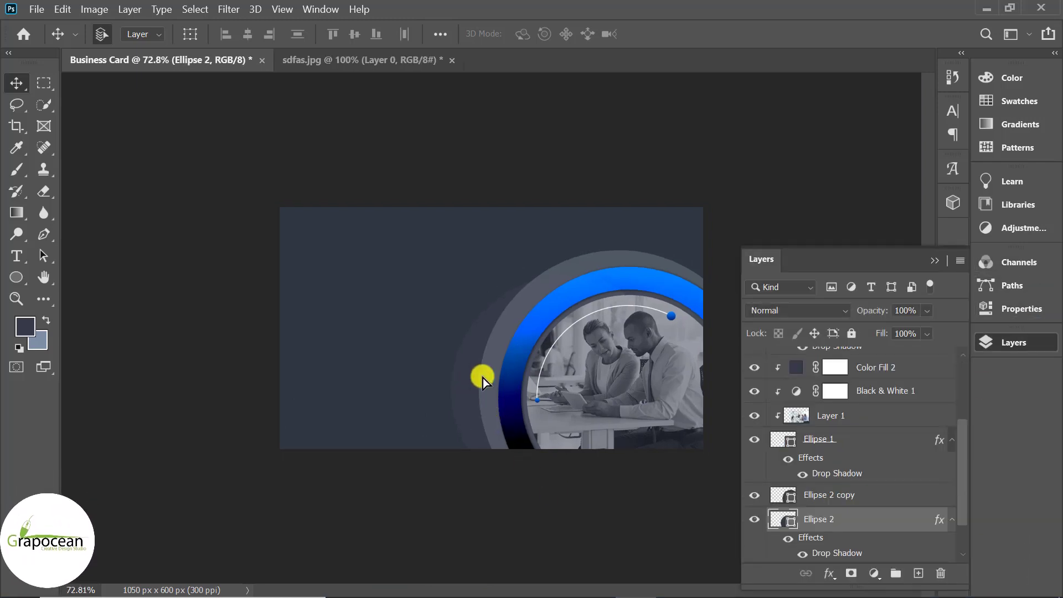
Duplicate the Ellipse 2 circle and move the copy to the top of the layer stack
{"action": "key", "text": "ctrl+j"}
{"action": "left_click_drag", "start_coordinate": [869, 521], "coordinate": [842, 360]}
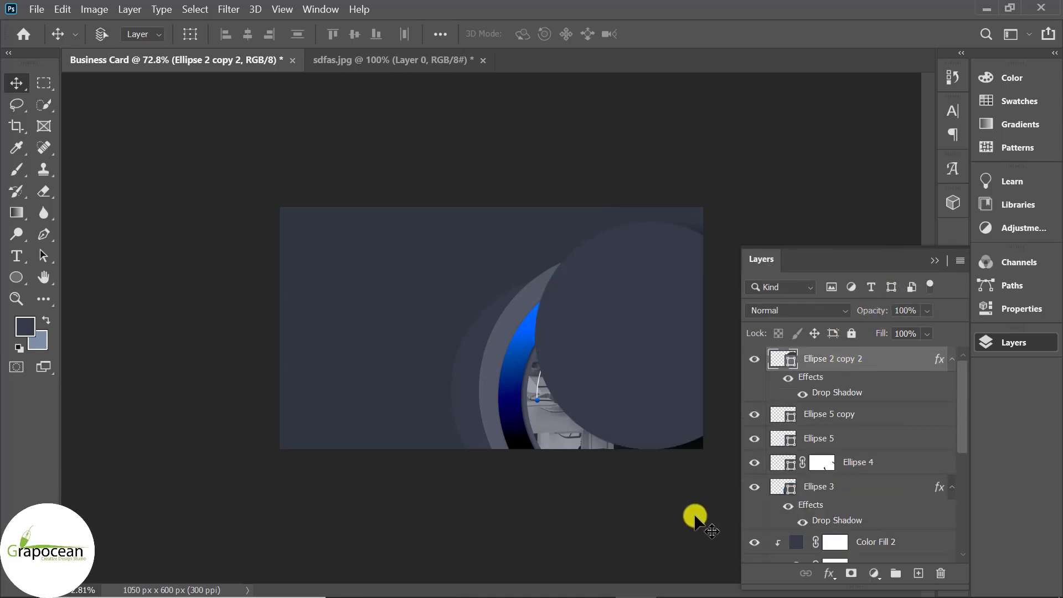
{"action": "key", "text": "ctrl+t"}
{"action": "left_click", "coordinate": [792, 34]}
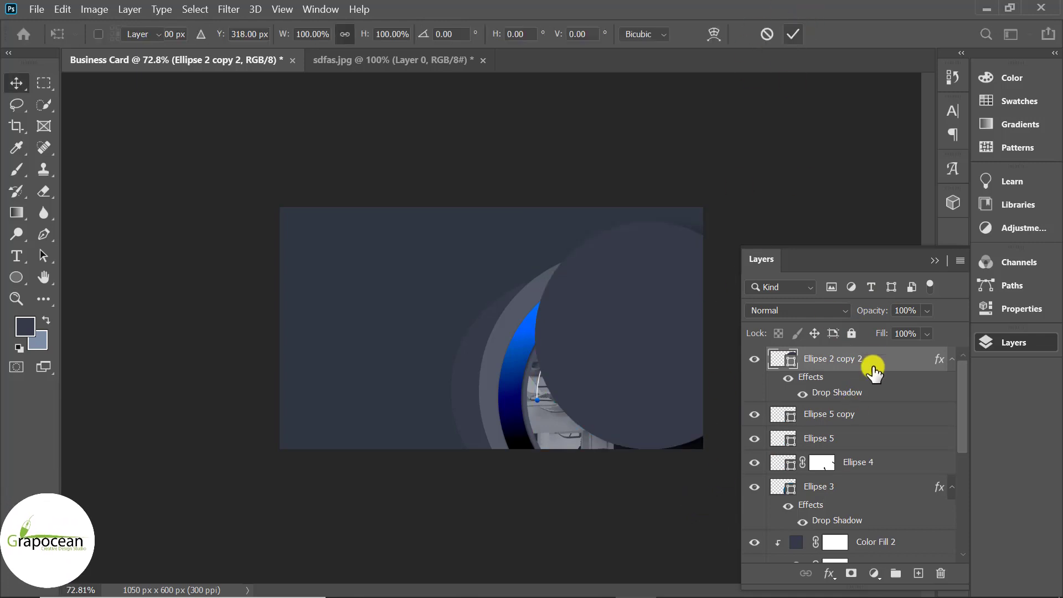
Blend the copy in Hue, nudge it up-left, check its visibility, and open its drop shadow
{"action": "left_click", "coordinate": [796, 312]}
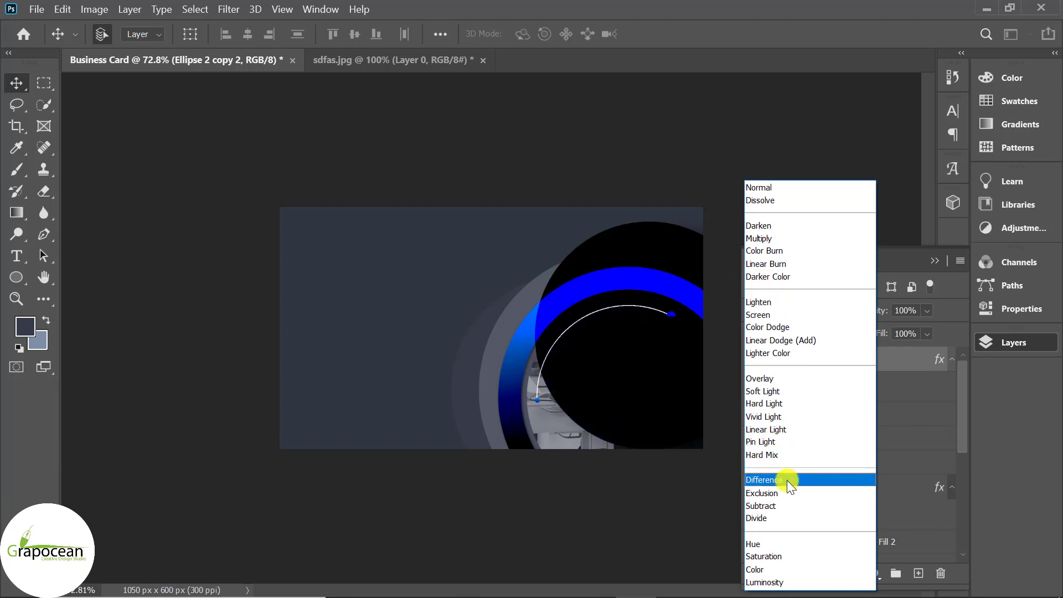
{"action": "left_click", "coordinate": [795, 544]}
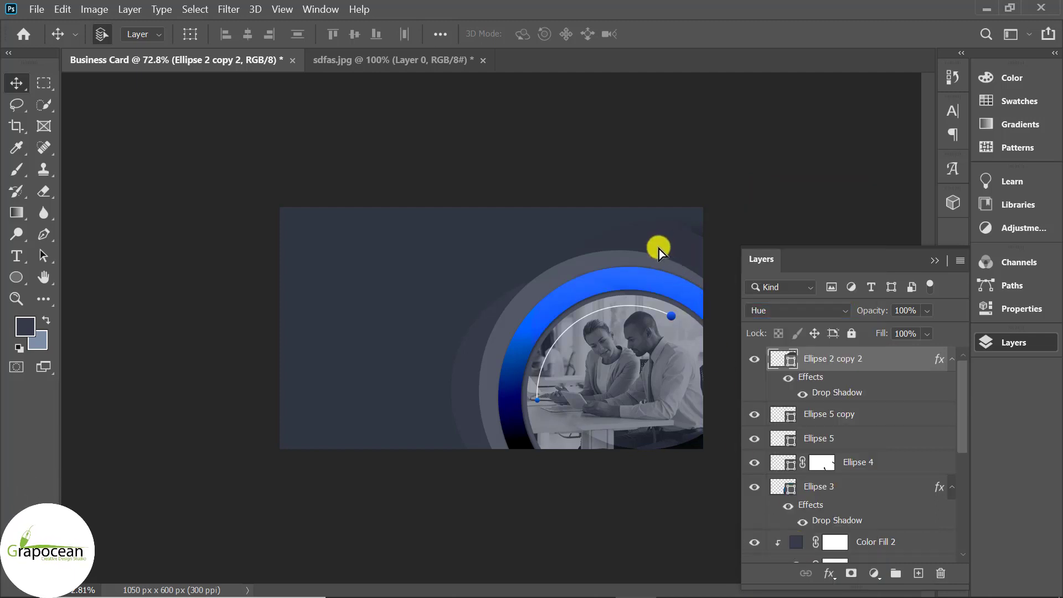
{"action": "left_click_drag", "start_coordinate": [614, 254], "coordinate": [570, 241]}
{"action": "scroll", "coordinate": [658, 441], "scroll_direction": "down", "scroll_amount": 4}
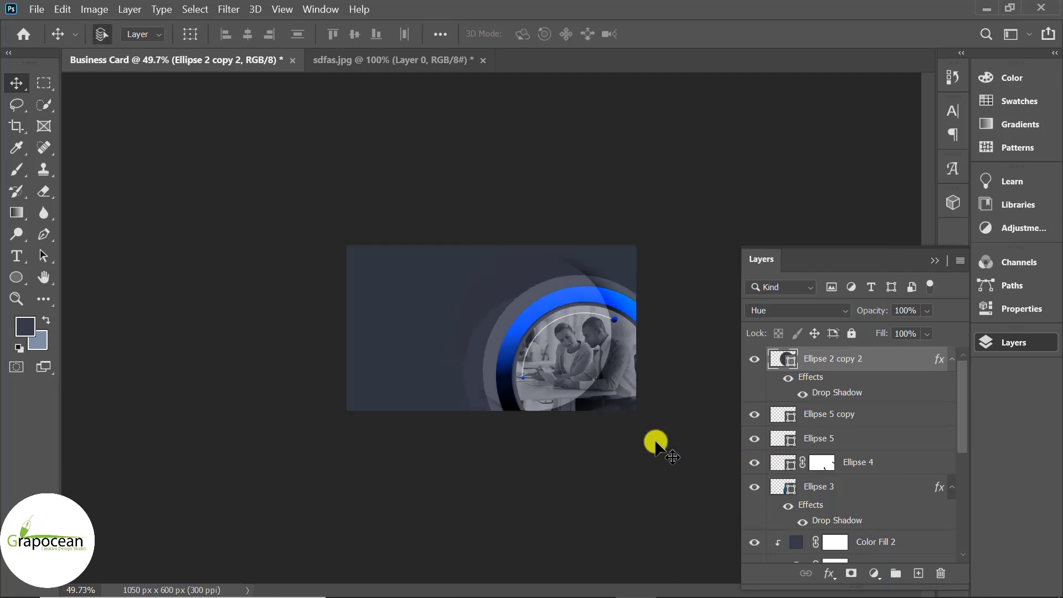
{"action": "scroll", "coordinate": [655, 441], "scroll_direction": "up", "scroll_amount": 4}
{"action": "left_click", "coordinate": [756, 356]}
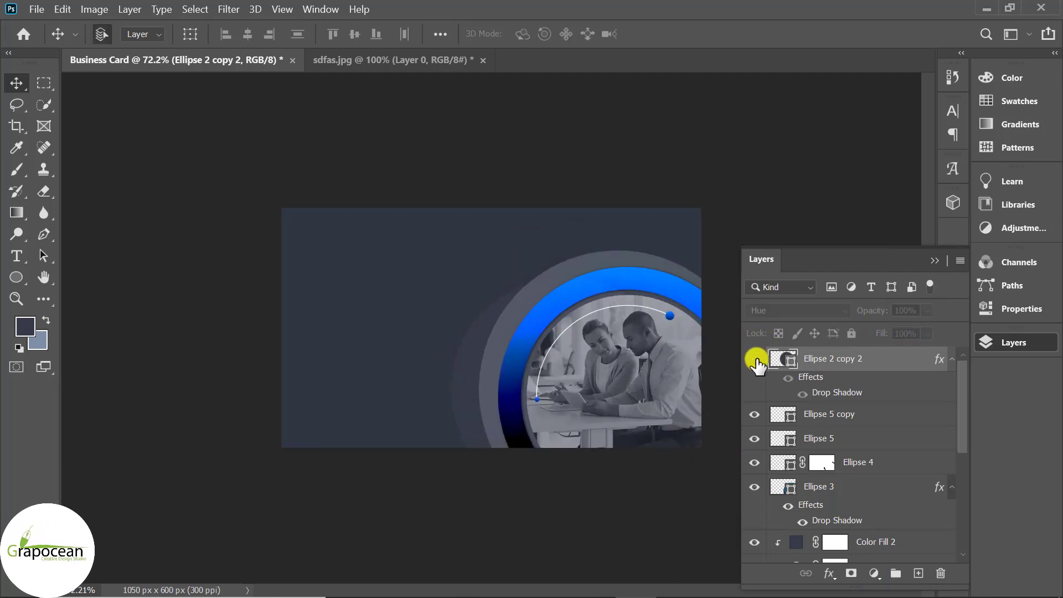
{"action": "left_click", "coordinate": [756, 356]}
{"action": "scroll", "coordinate": [846, 393], "scroll_direction": "down", "scroll_amount": 5}
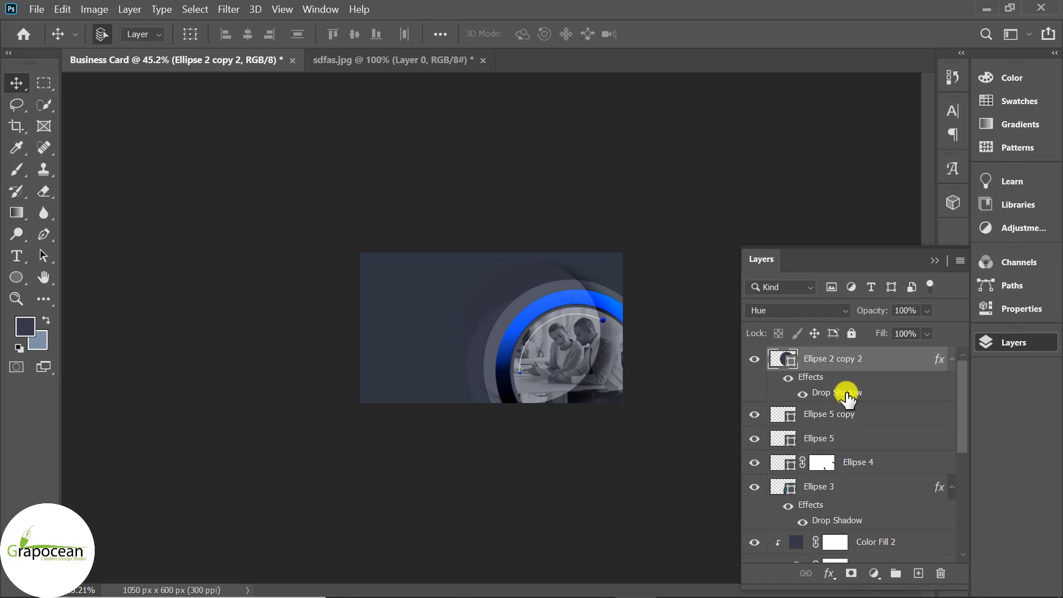
{"action": "double_click", "coordinate": [846, 393]}
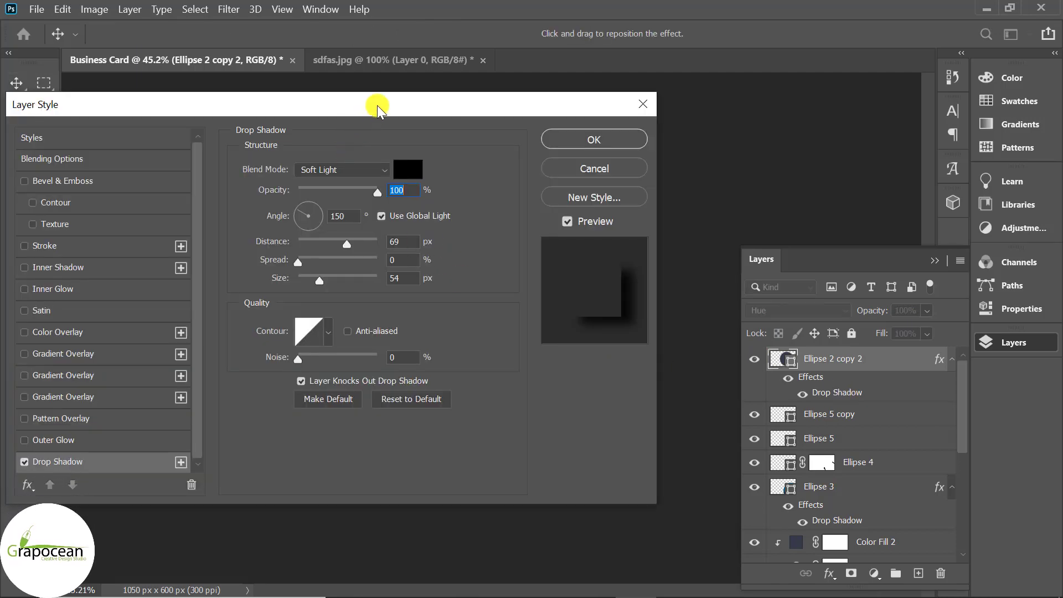
Set the arc's drop shadow to 60% opacity, distance 27 and size 35, then apply
{"action": "left_click_drag", "start_coordinate": [377, 105], "coordinate": [1040, 114]}
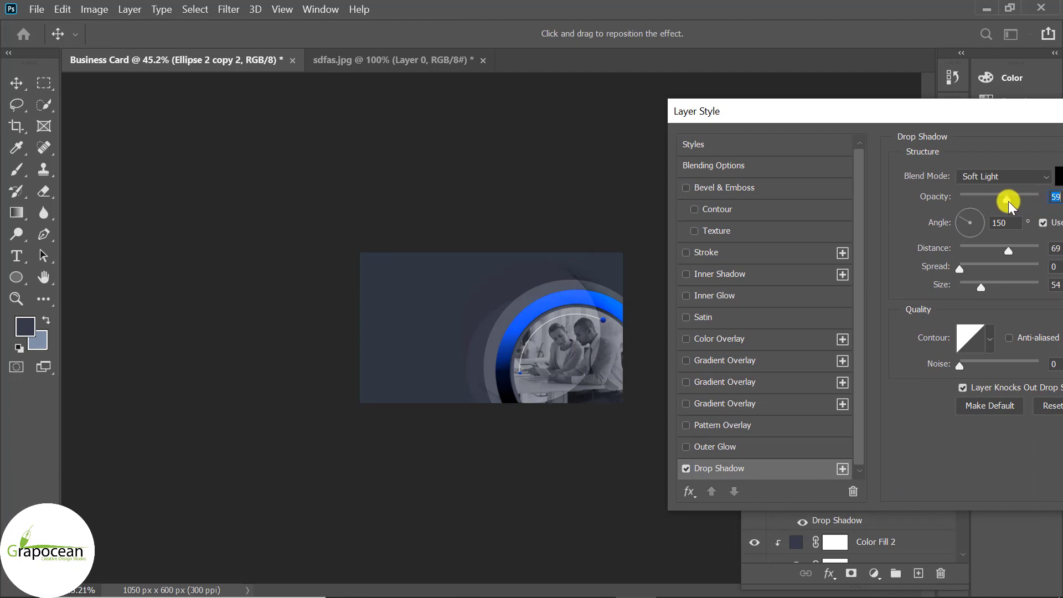
{"action": "left_click_drag", "start_coordinate": [1008, 201], "coordinate": [1009, 200]}
{"action": "left_click_drag", "start_coordinate": [1008, 250], "coordinate": [975, 286]}
{"action": "left_click_drag", "start_coordinate": [999, 250], "coordinate": [983, 255]}
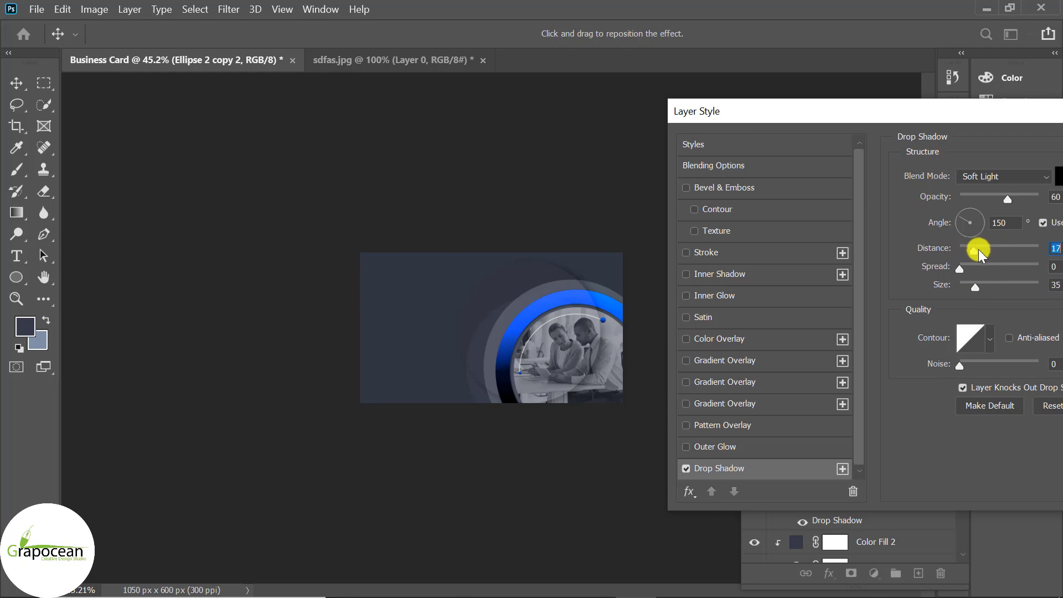
{"action": "left_click_drag", "start_coordinate": [978, 249], "coordinate": [982, 249]}
{"action": "left_click_drag", "start_coordinate": [968, 138], "coordinate": [736, 231]}
{"action": "left_click", "coordinate": [941, 247]}
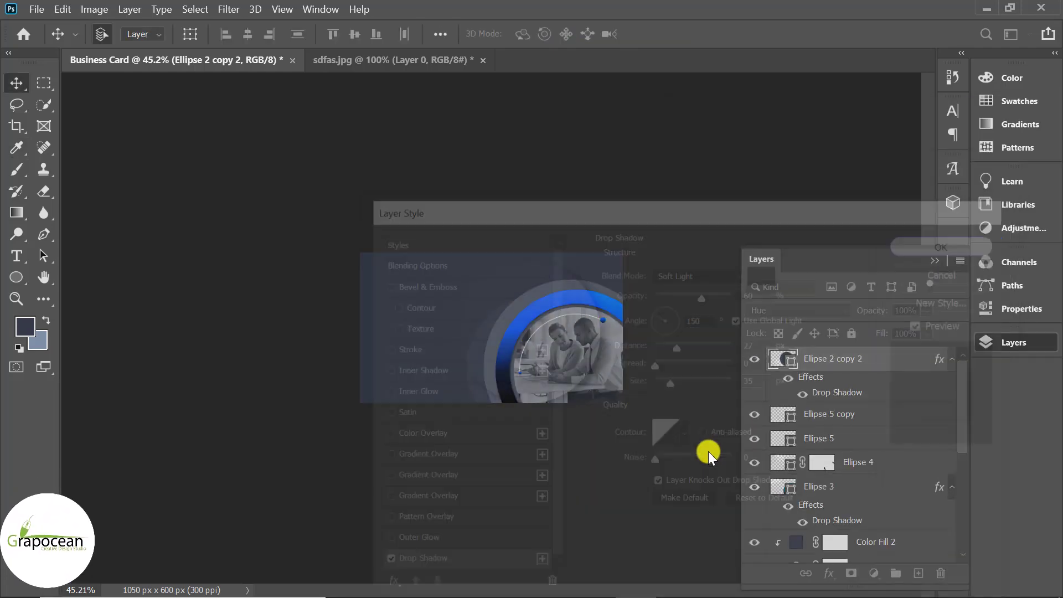
{"action": "key", "text": "ctrl+plus"}
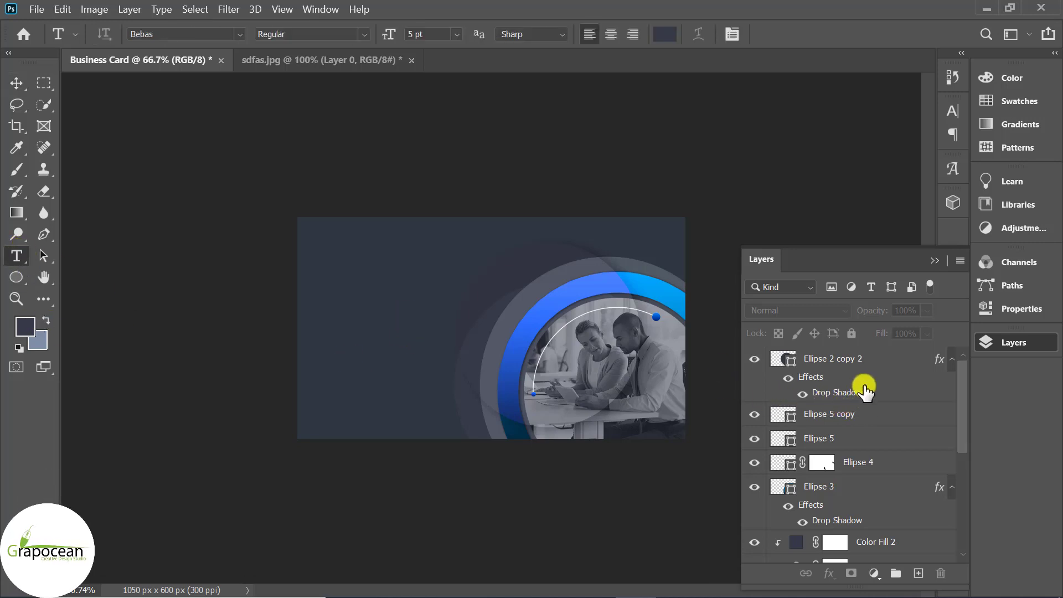
Place a Bebas text line reading CREATIVE GRAPHIC at the card's upper left, above the arc layer
{"action": "left_click", "coordinate": [882, 367]}
{"action": "left_click", "coordinate": [918, 573]}
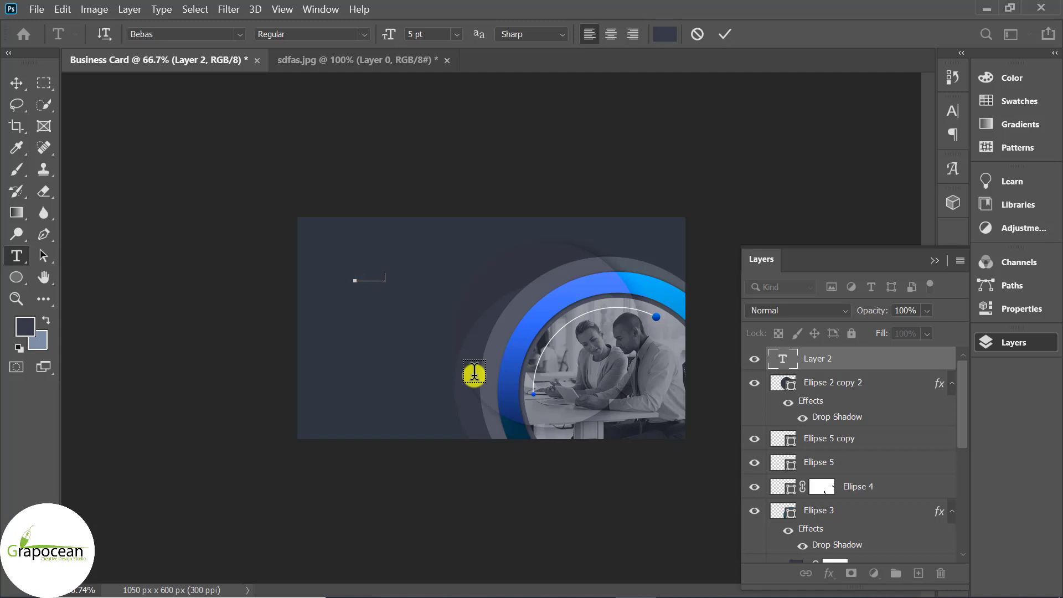
{"action": "right_click", "coordinate": [400, 307]}
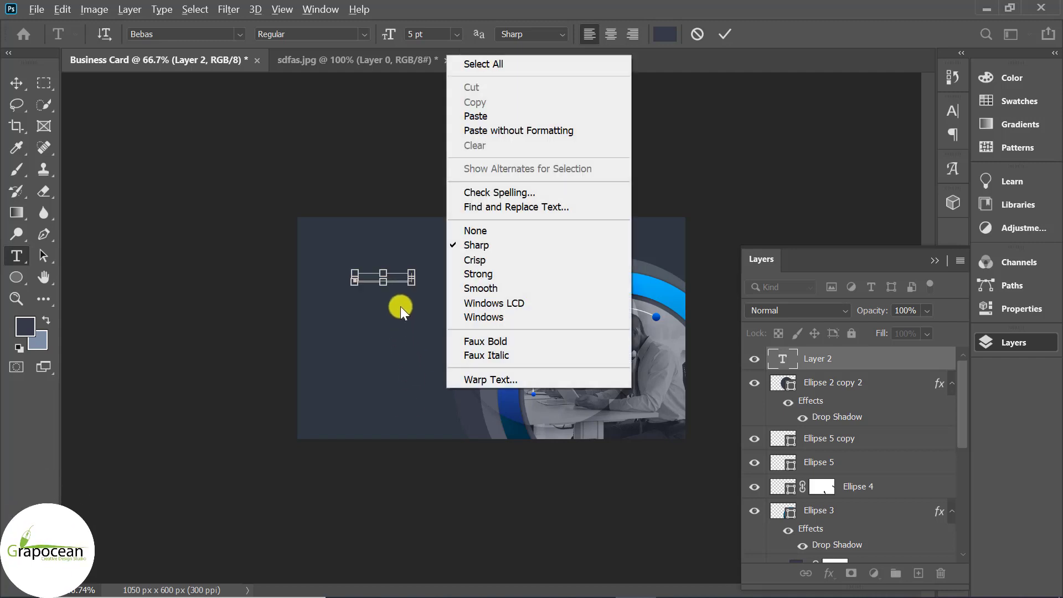
{"action": "left_click", "coordinate": [347, 490]}
{"action": "scroll", "coordinate": [398, 297], "scroll_direction": "up", "scroll_amount": 4}
{"action": "left_click_drag", "start_coordinate": [376, 253], "coordinate": [147, 256]}
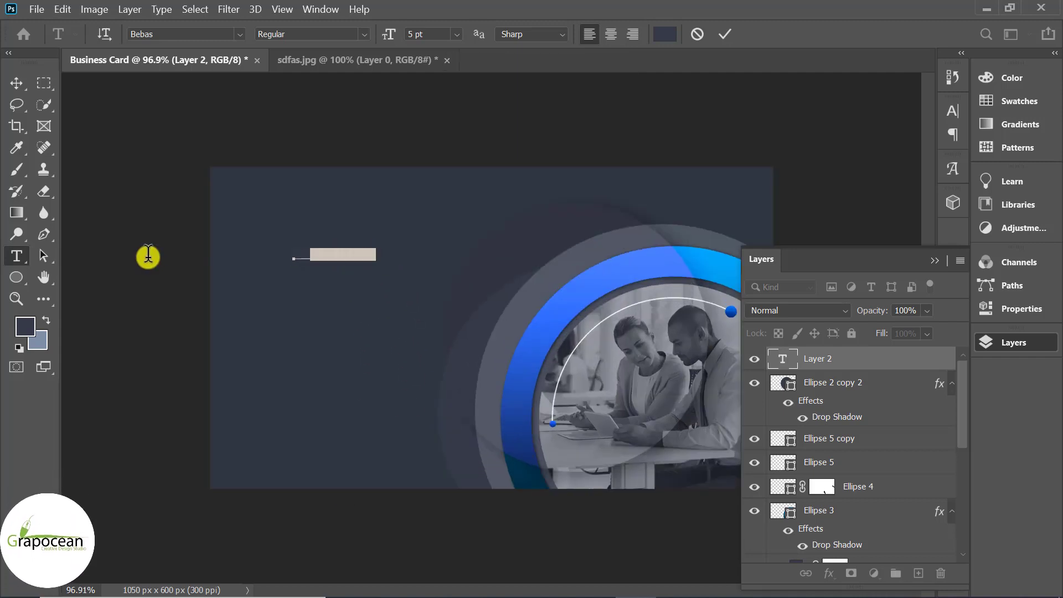
Colour the CREATIVE GRAPHIC heading near-white f5f6fa and commit it
{"action": "left_click", "coordinate": [657, 36]}
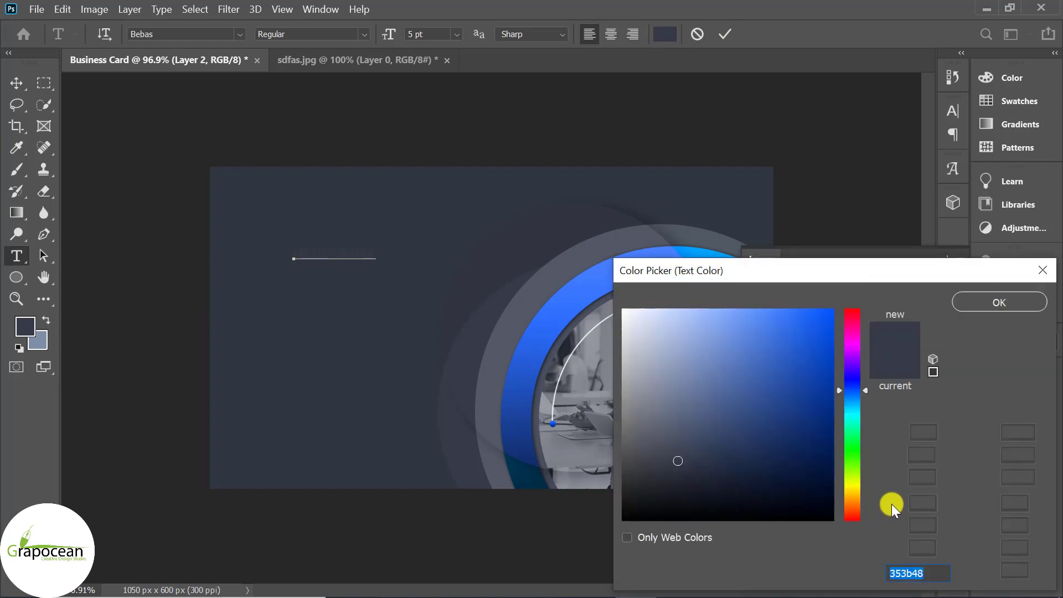
{"action": "type", "text": "f5f6fa"}
{"action": "left_click", "coordinate": [1008, 302]}
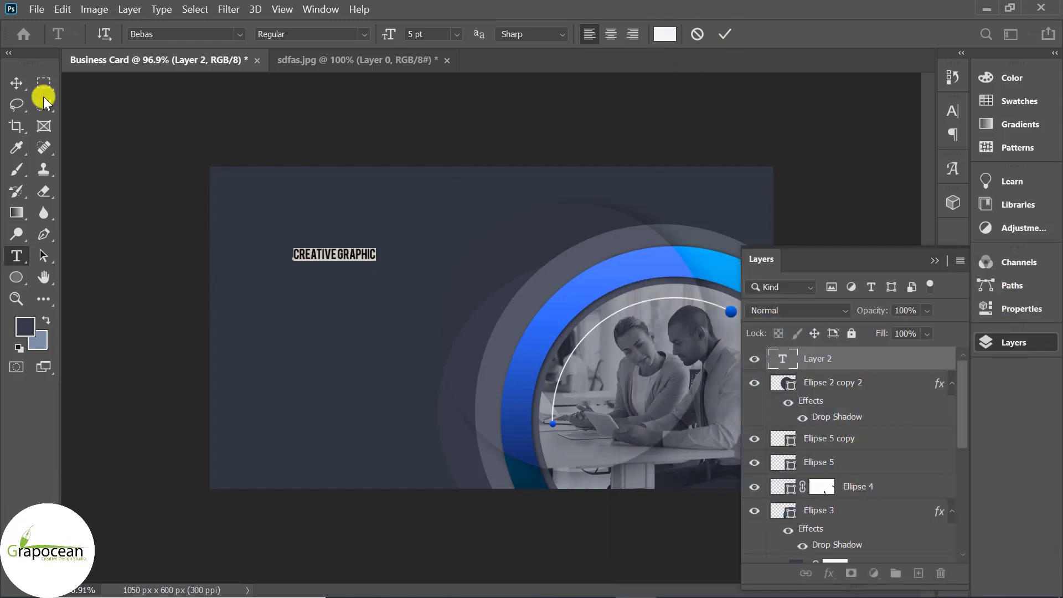
{"action": "left_click", "coordinate": [22, 84]}
{"action": "scroll", "coordinate": [351, 272], "scroll_direction": "up", "scroll_amount": 4}
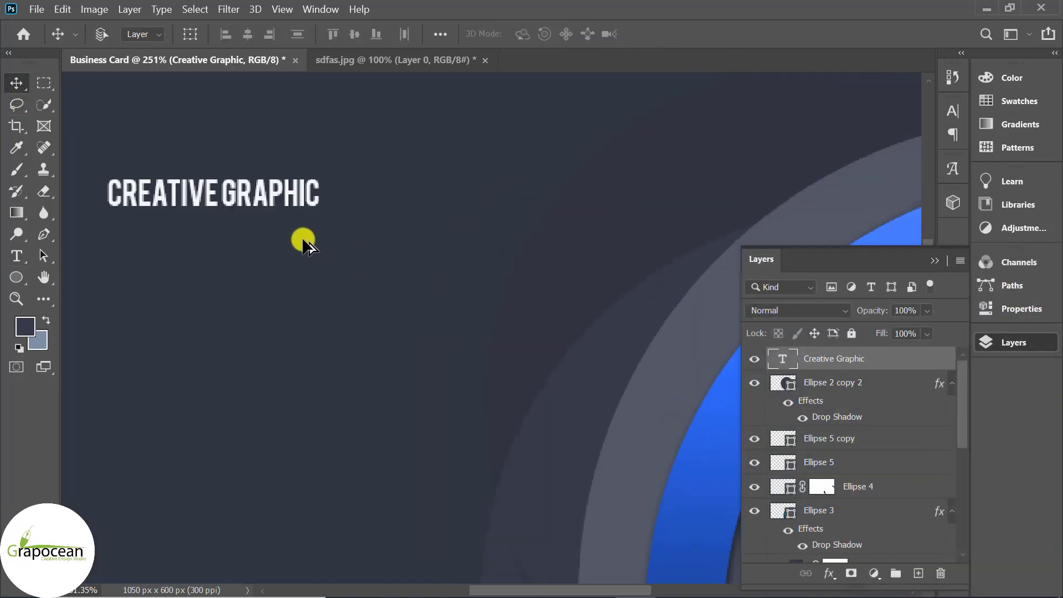
{"action": "scroll", "coordinate": [387, 255], "scroll_direction": "down", "scroll_amount": 3}
{"action": "scroll", "coordinate": [465, 271], "scroll_direction": "down", "scroll_amount": 3}
{"action": "left_click", "coordinate": [16, 256]}
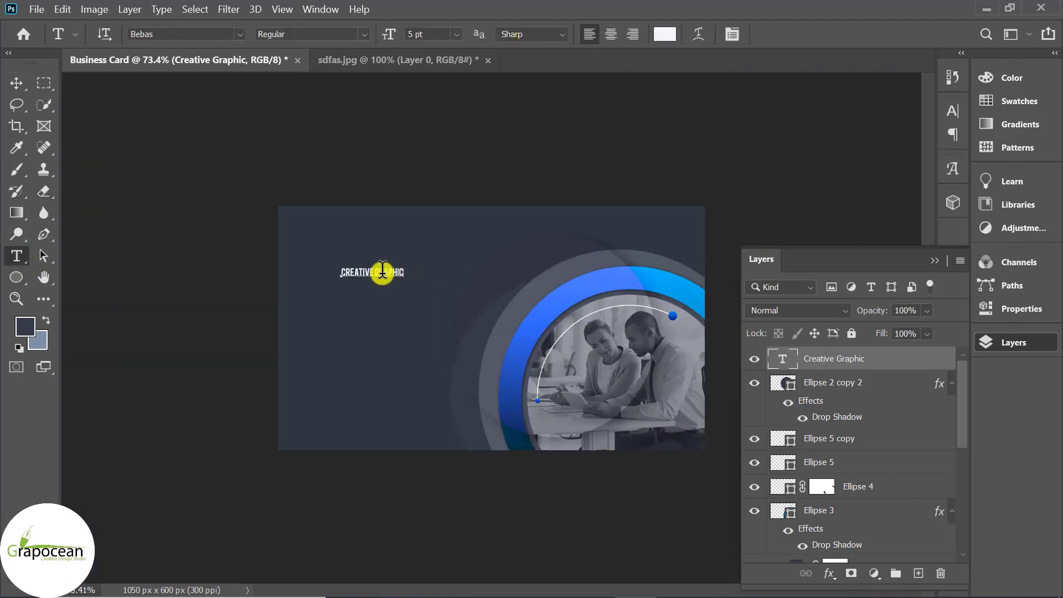
Colour the word GRAPHIC with the ring's blue, 407cff, sampled by eyedropper
{"action": "double_click", "coordinate": [382, 272]}
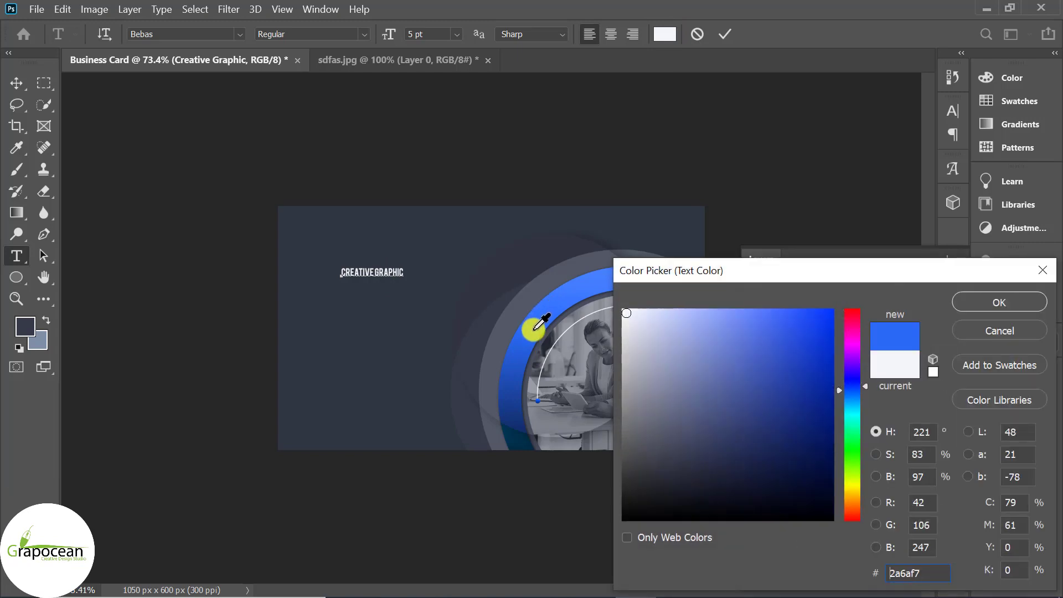
{"action": "left_click", "coordinate": [534, 325]}
{"action": "left_click", "coordinate": [518, 369]}
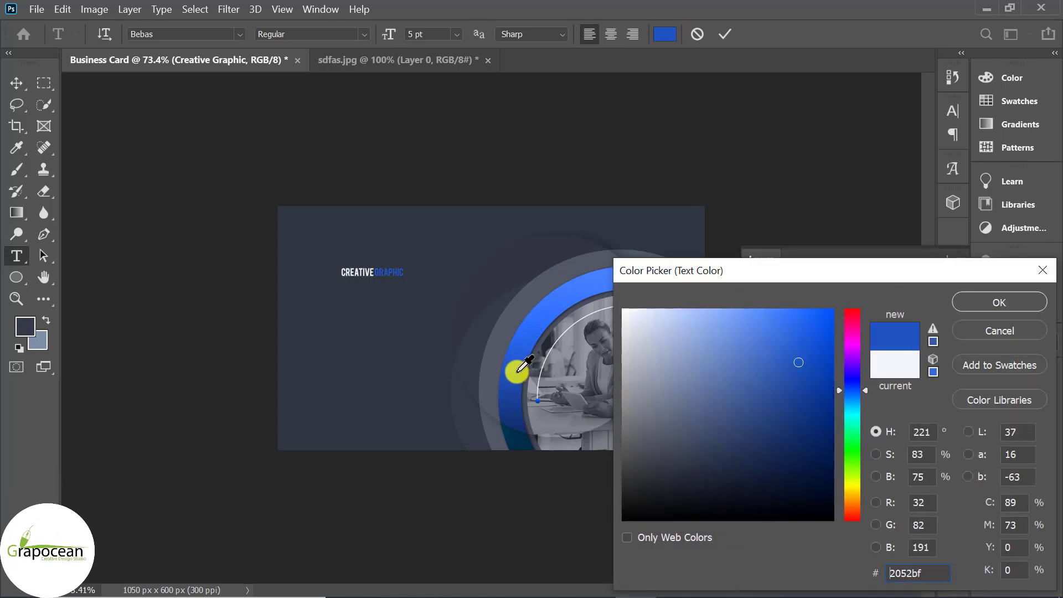
{"action": "left_click", "coordinate": [507, 400]}
{"action": "left_click", "coordinate": [567, 296]}
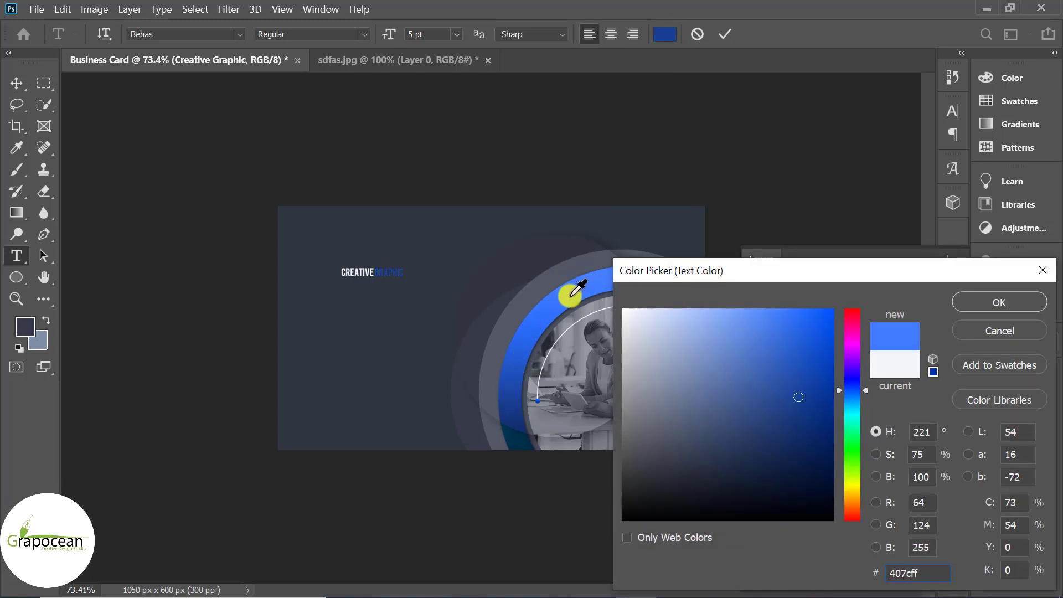
{"action": "left_click", "coordinate": [1000, 303]}
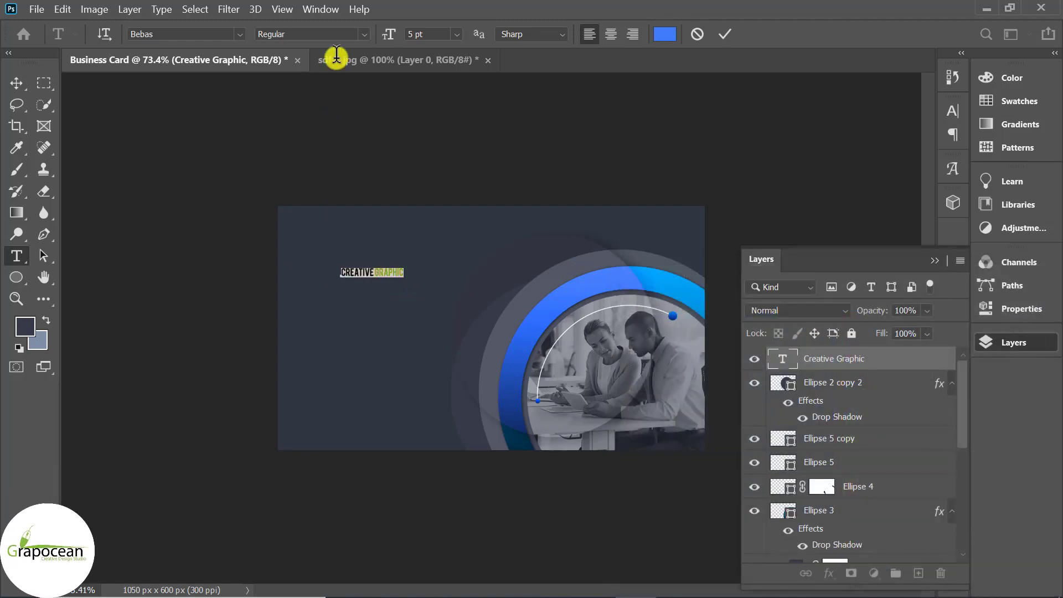
Enlarge the heading to about 8 pt and add the grey Graphic Designer subtitle
{"action": "left_click", "coordinate": [414, 35]}
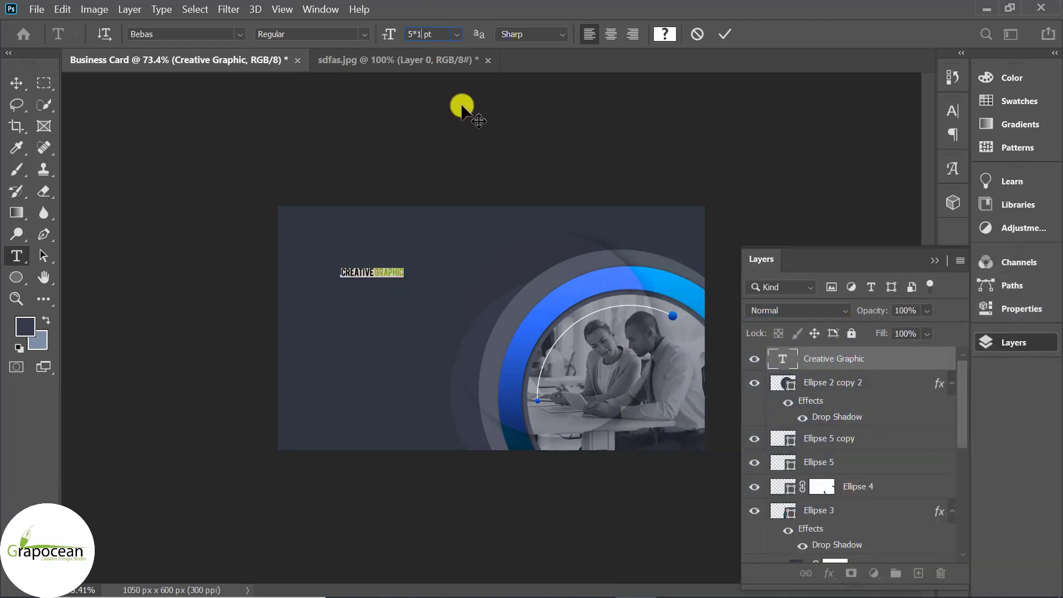
{"action": "left_click", "coordinate": [17, 83]}
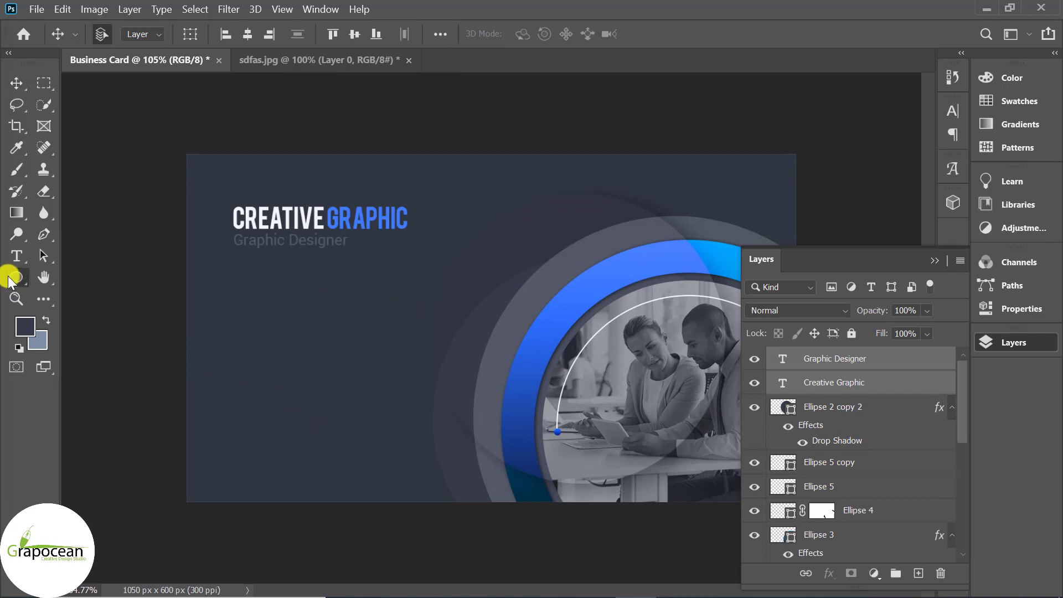
{"action": "left_click", "coordinate": [16, 277]}
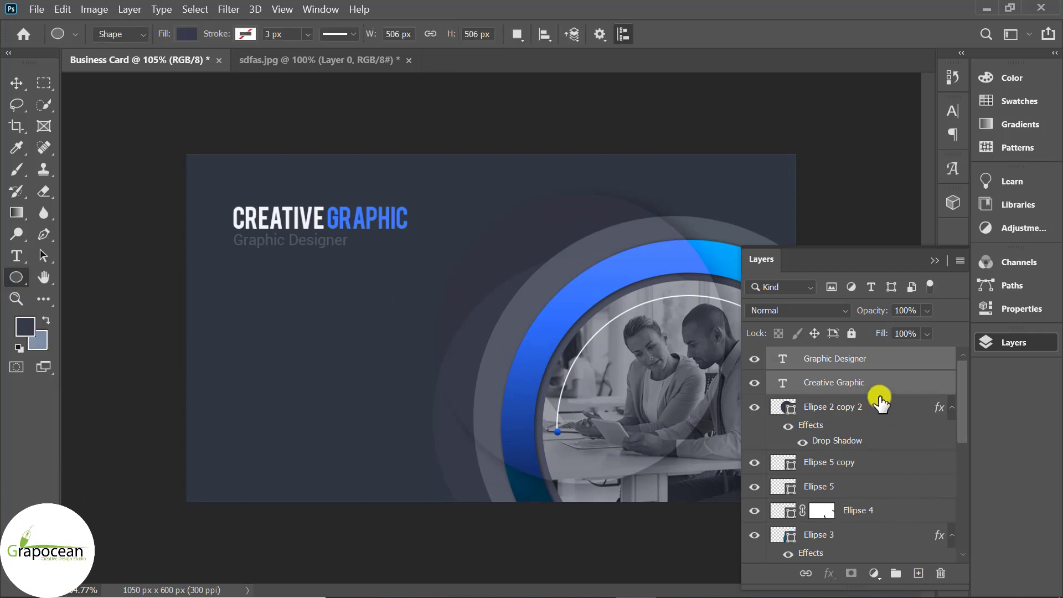
Draw a 52 px circle below the heading and give it a gradient fill
{"action": "left_click", "coordinate": [920, 573]}
{"action": "left_click_drag", "start_coordinate": [232, 274], "coordinate": [265, 303]}
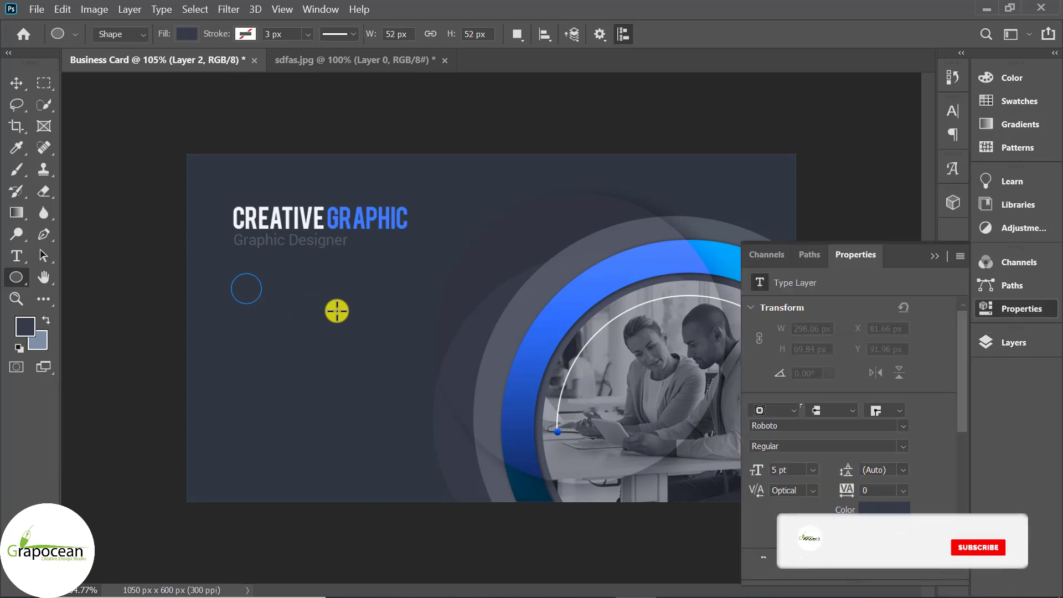
{"action": "left_click", "coordinate": [186, 34]}
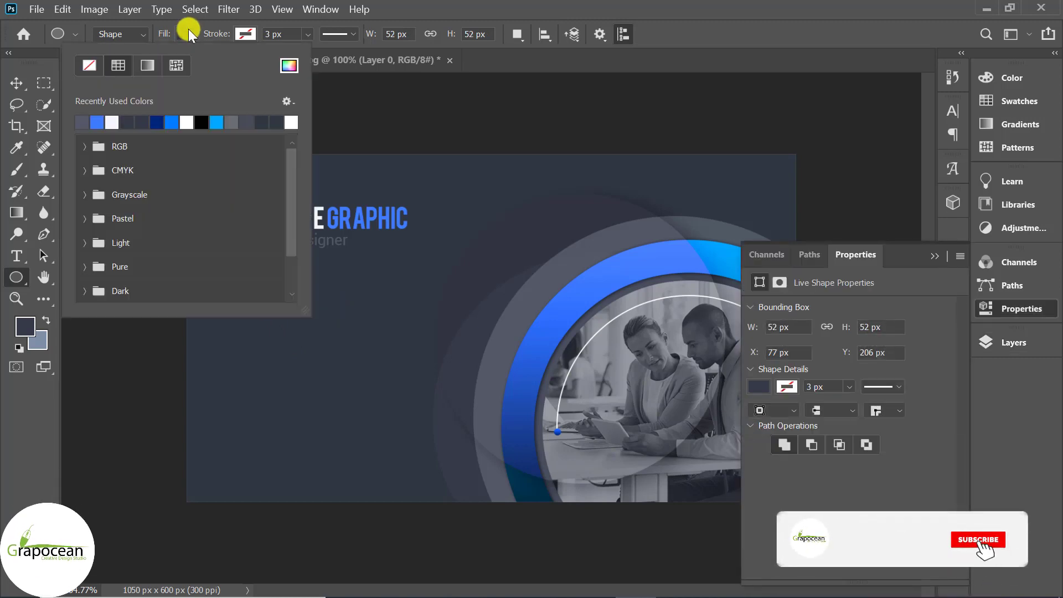
{"action": "left_click", "coordinate": [147, 66]}
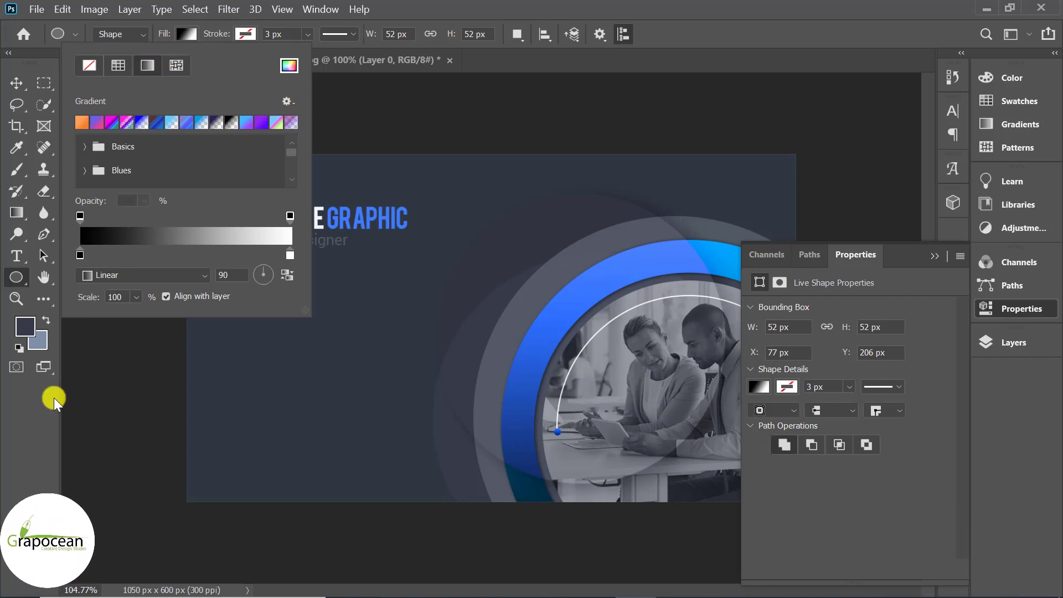
{"action": "key", "text": "Return"}
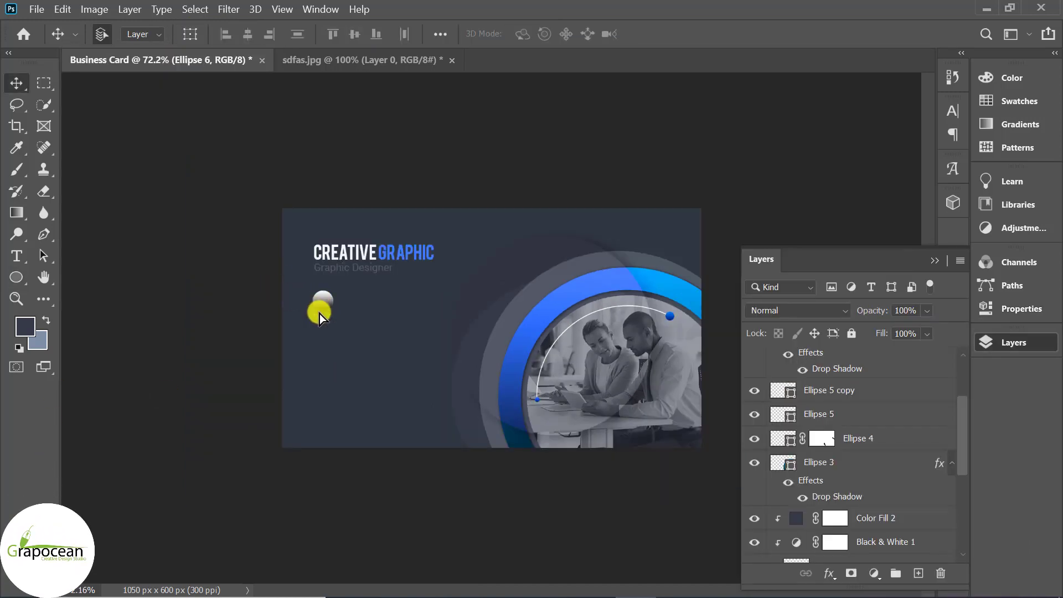
Change Ellipse 6's white gradient stop to 00a8ff for a black-to-blue gradient
{"action": "left_click", "coordinate": [320, 314]}
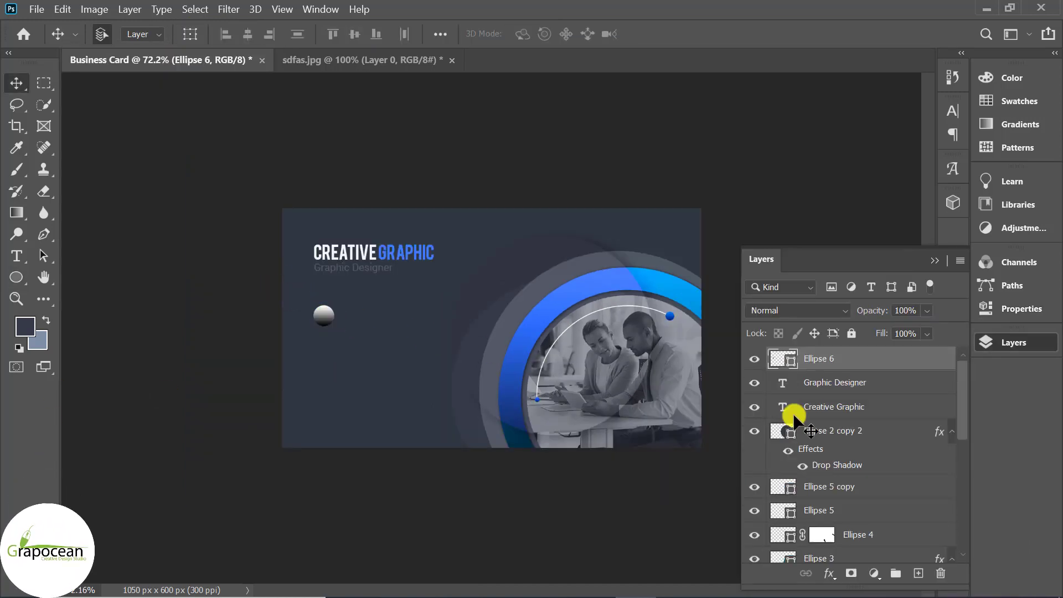
{"action": "double_click", "coordinate": [777, 359]}
{"action": "left_click", "coordinate": [859, 414]}
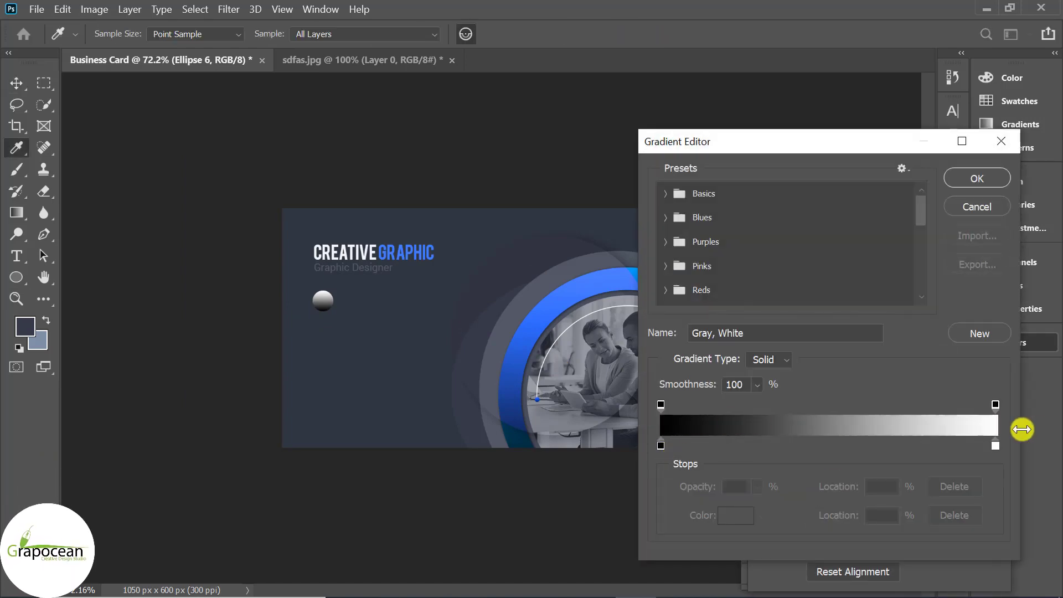
{"action": "double_click", "coordinate": [994, 445]}
{"action": "type", "text": "00a8ff"}
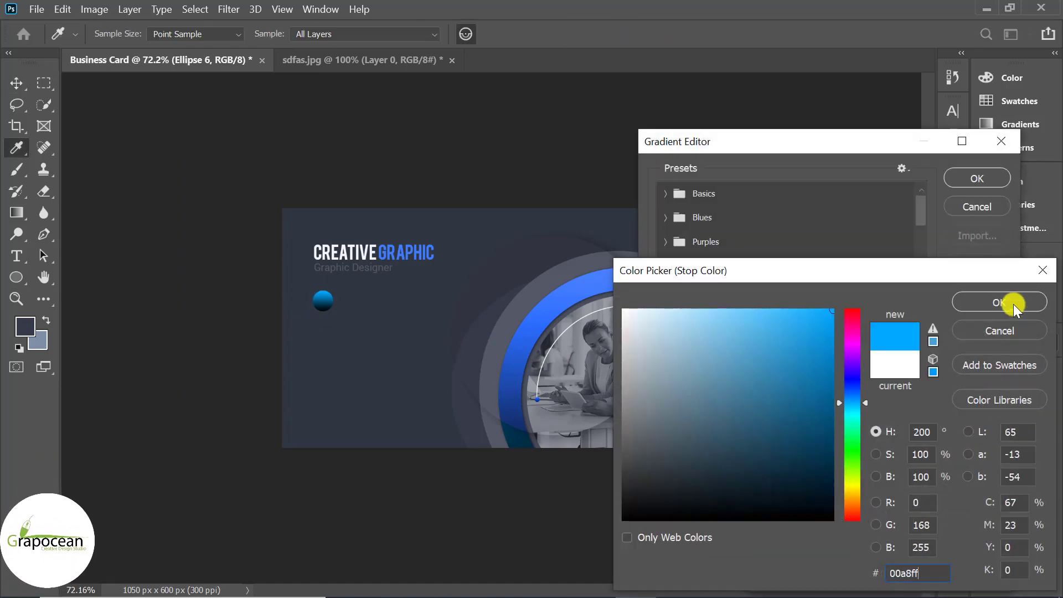
{"action": "left_click", "coordinate": [1013, 304]}
{"action": "left_click", "coordinate": [991, 178]}
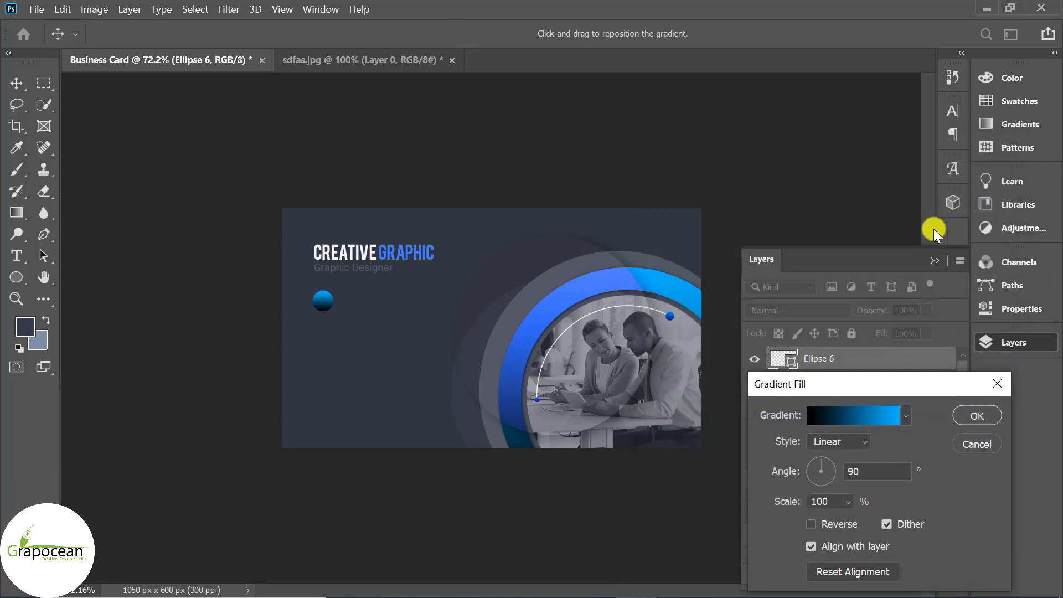
{"action": "scroll", "coordinate": [265, 337], "scroll_direction": "up", "scroll_amount": 3}
Apply the gradient fill, then draw a new circle over the blue gradient circle
{"action": "left_click", "coordinate": [975, 415]}
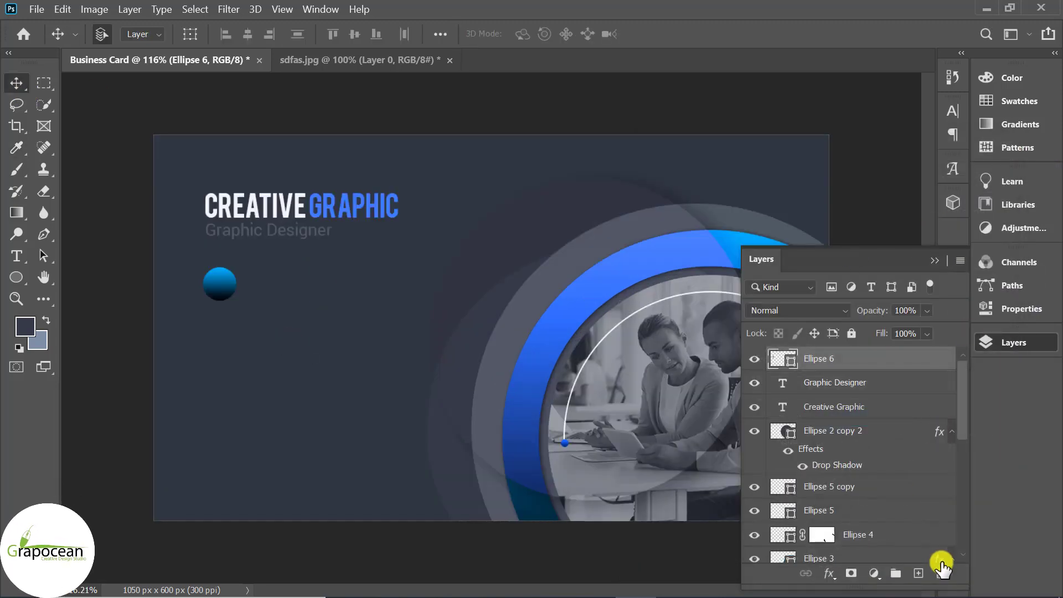
{"action": "key", "text": "ctrl+shift+alt+n"}
{"action": "key", "text": "v"}
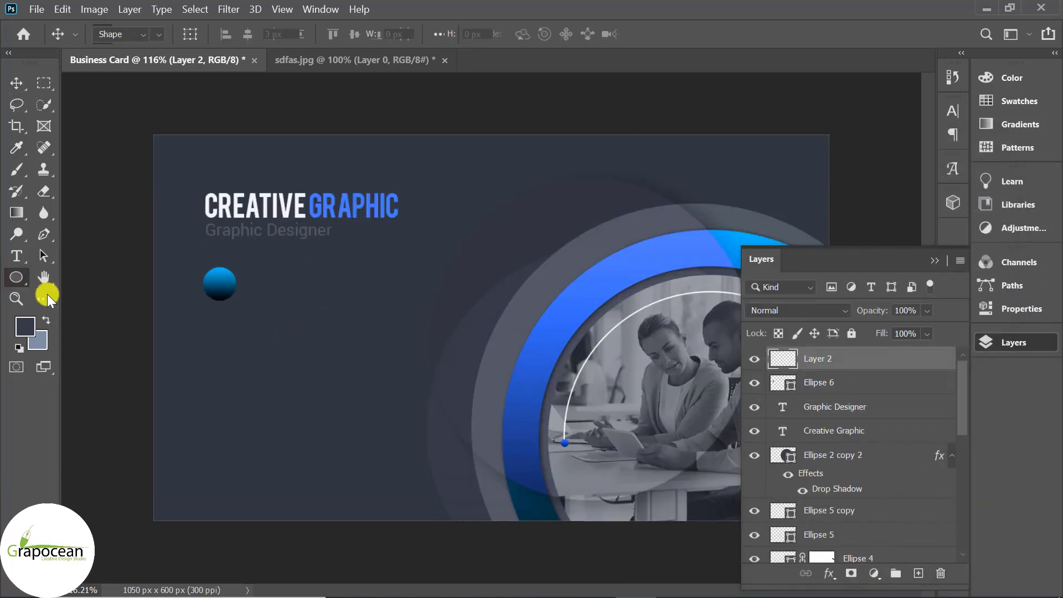
{"action": "left_click", "coordinate": [14, 278]}
{"action": "left_click", "coordinate": [86, 309]}
{"action": "scroll", "coordinate": [209, 284], "scroll_direction": "up", "scroll_amount": 2}
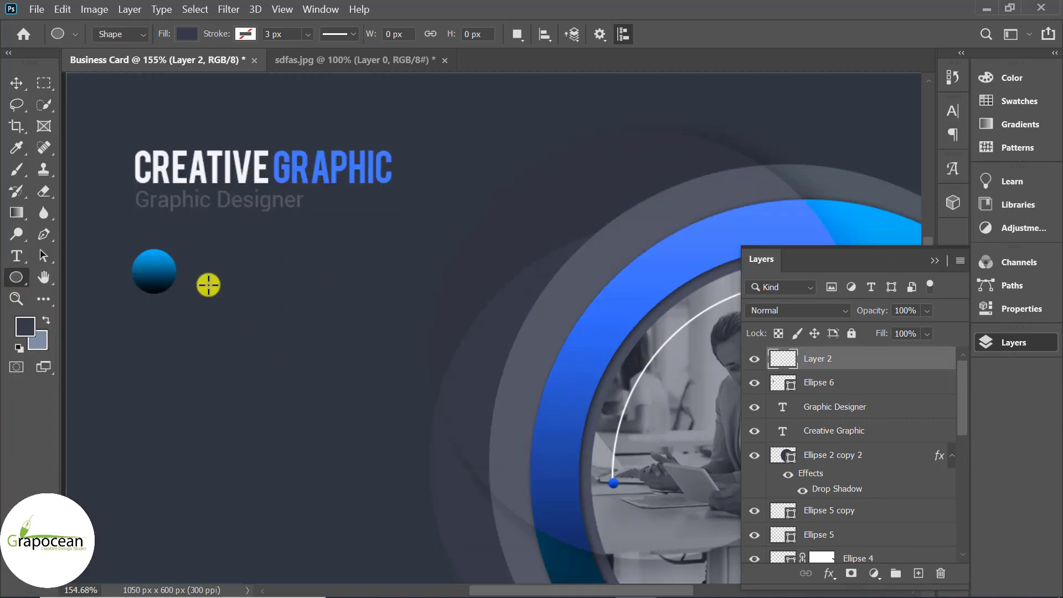
{"action": "left_click_drag", "start_coordinate": [127, 245], "coordinate": [184, 297]}
Give the new circle no fill and a white stroke, centred on the blue circle
{"action": "left_click", "coordinate": [187, 31]}
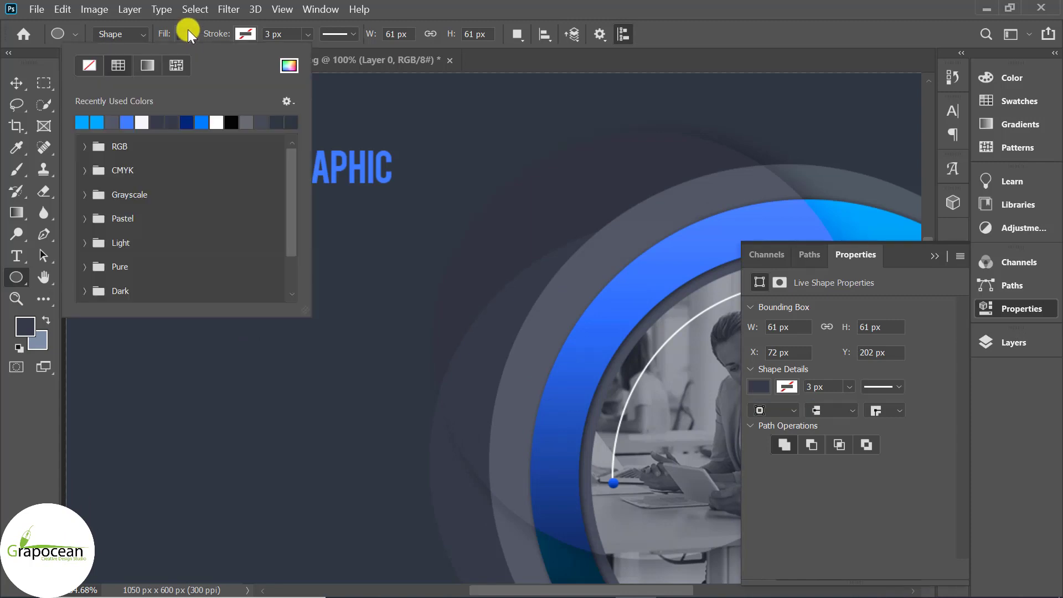
{"action": "left_click", "coordinate": [88, 65]}
{"action": "left_click", "coordinate": [243, 32]}
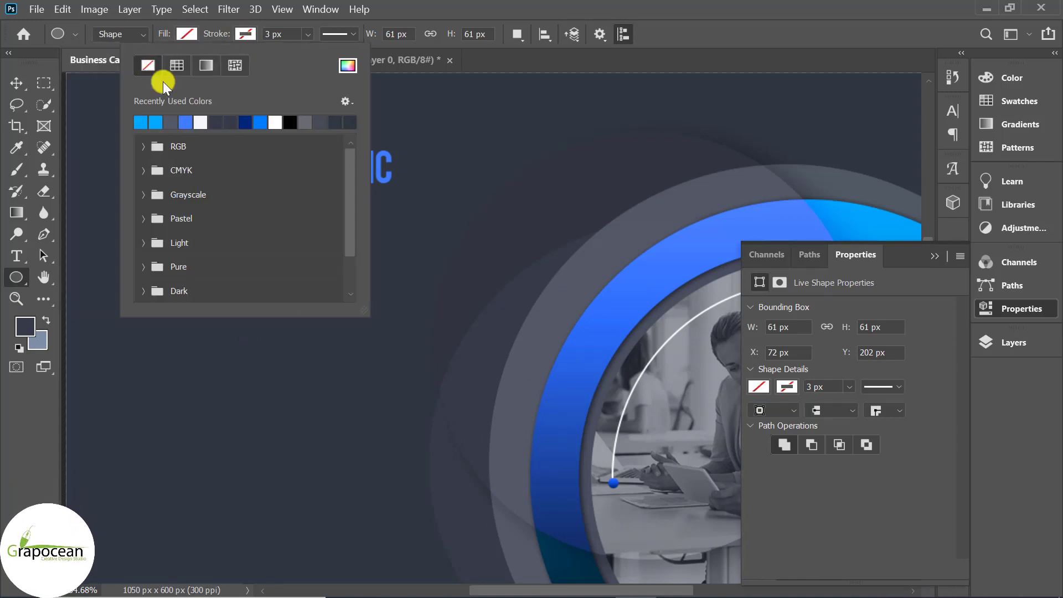
{"action": "left_click", "coordinate": [28, 81]}
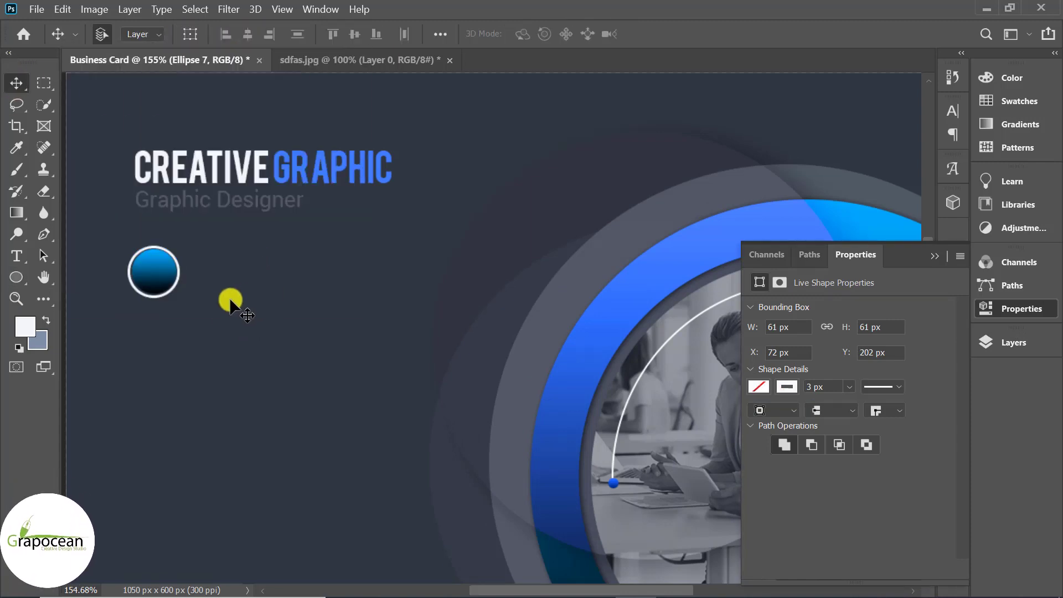
{"action": "scroll", "coordinate": [168, 296], "scroll_direction": "up", "scroll_amount": 2}
{"action": "left_click_drag", "start_coordinate": [188, 268], "coordinate": [189, 268]}
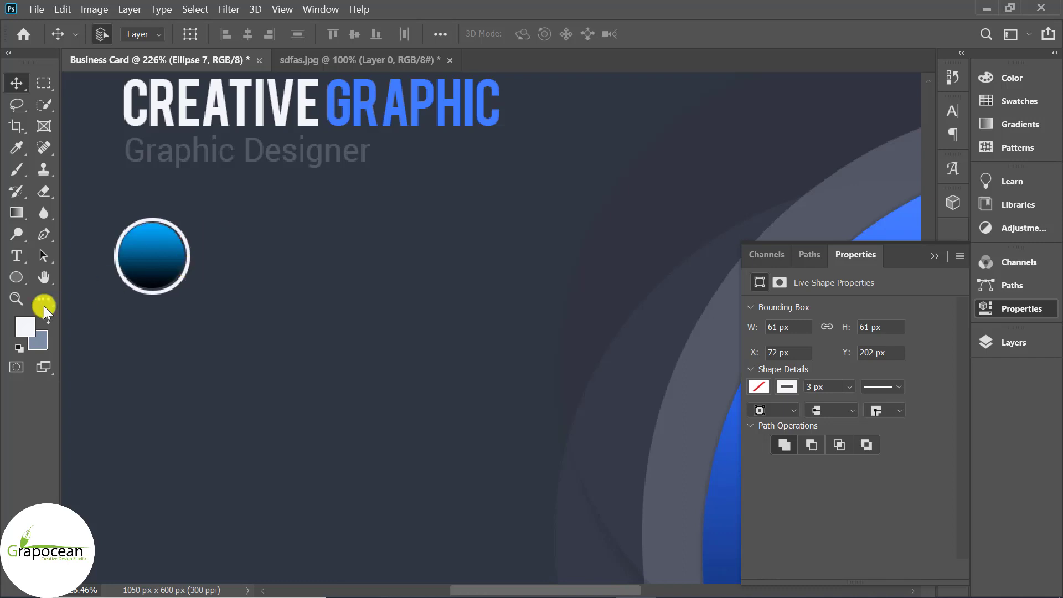
Set the ring's stroke width to 1 px and nudge it one pixel left
{"action": "left_click", "coordinate": [18, 276]}
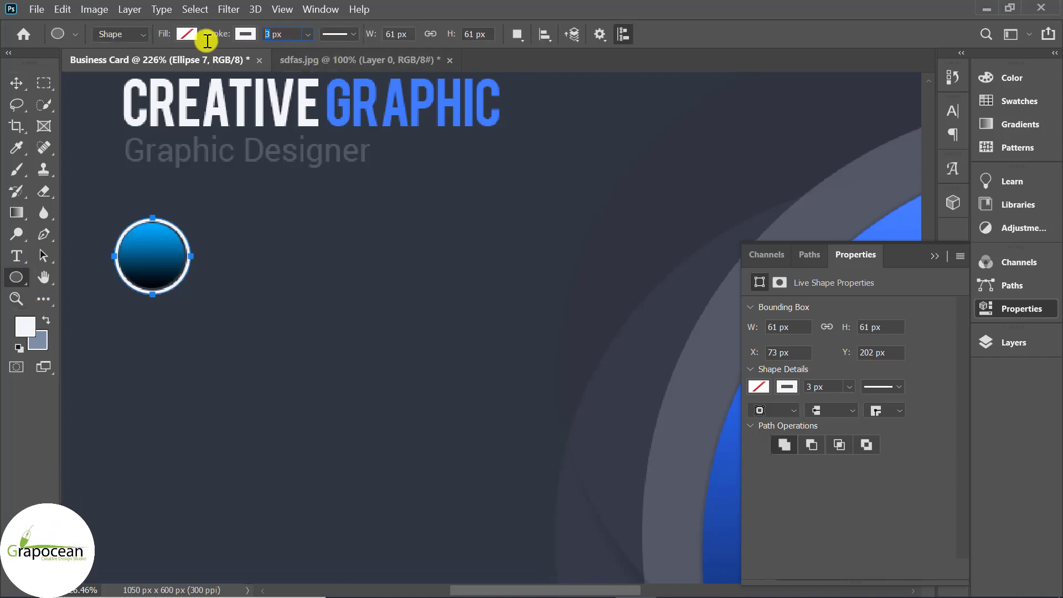
{"action": "type", "text": "1"}
{"action": "key", "text": "Return"}
{"action": "left_click", "coordinate": [16, 82]}
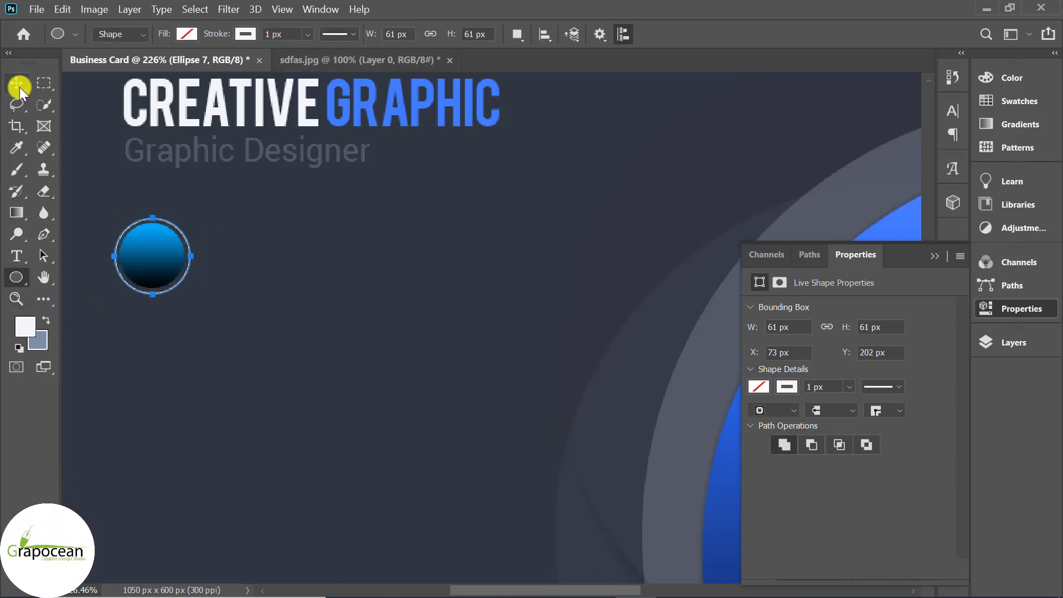
{"action": "scroll", "coordinate": [433, 333], "scroll_direction": "down", "scroll_amount": 4}
{"action": "key", "text": "Left"}
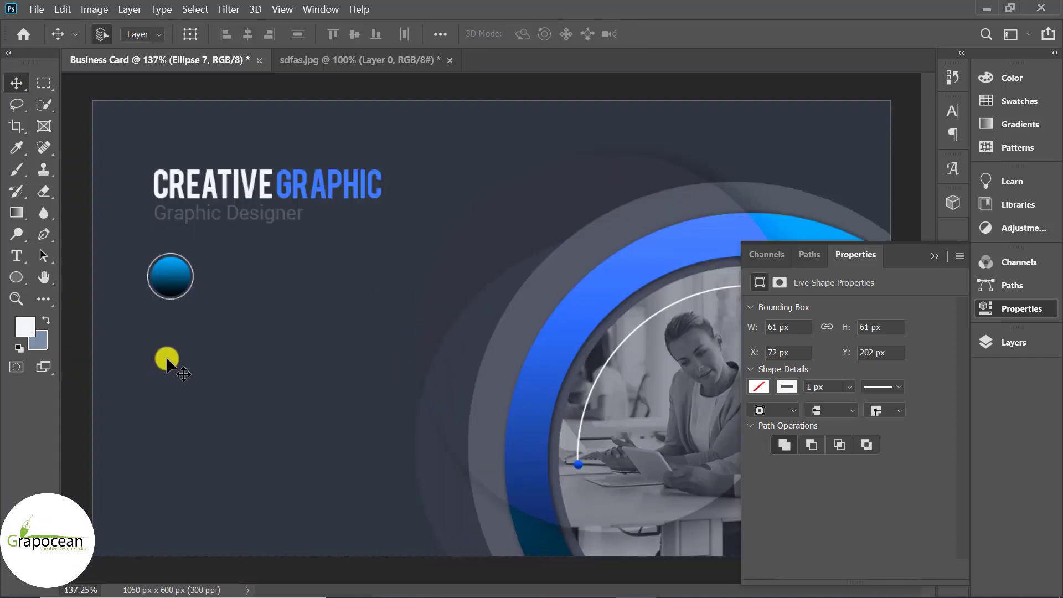
Scale the white ring up to about 109% around the blue circle
{"action": "key", "text": "ctrl+t"}
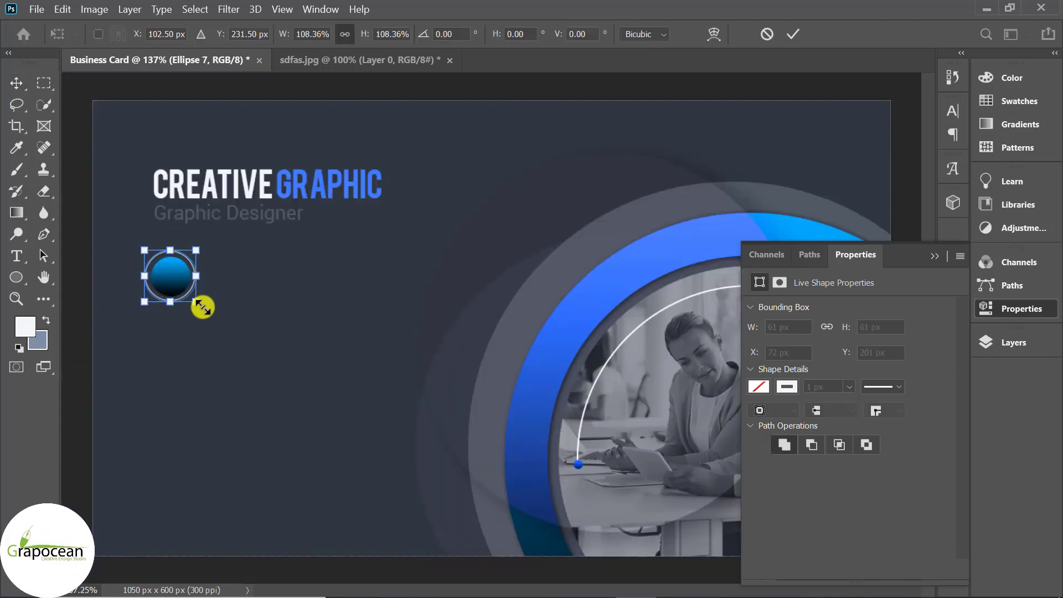
{"action": "left_click_drag", "start_coordinate": [203, 307], "coordinate": [198, 302]}
{"action": "left_click", "coordinate": [793, 34]}
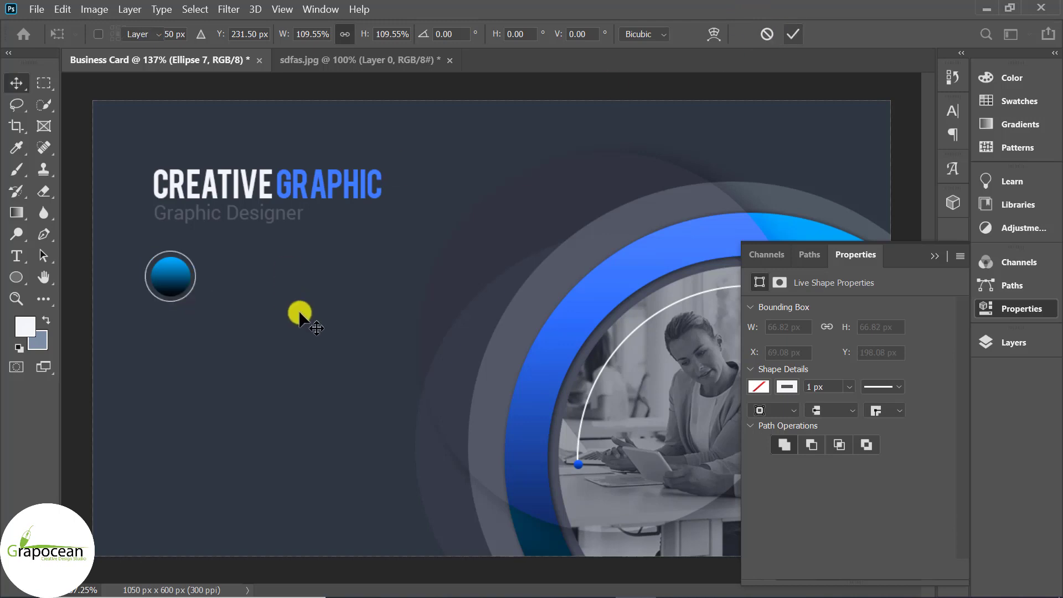
{"action": "scroll", "coordinate": [310, 323], "scroll_direction": "down", "scroll_amount": 4}
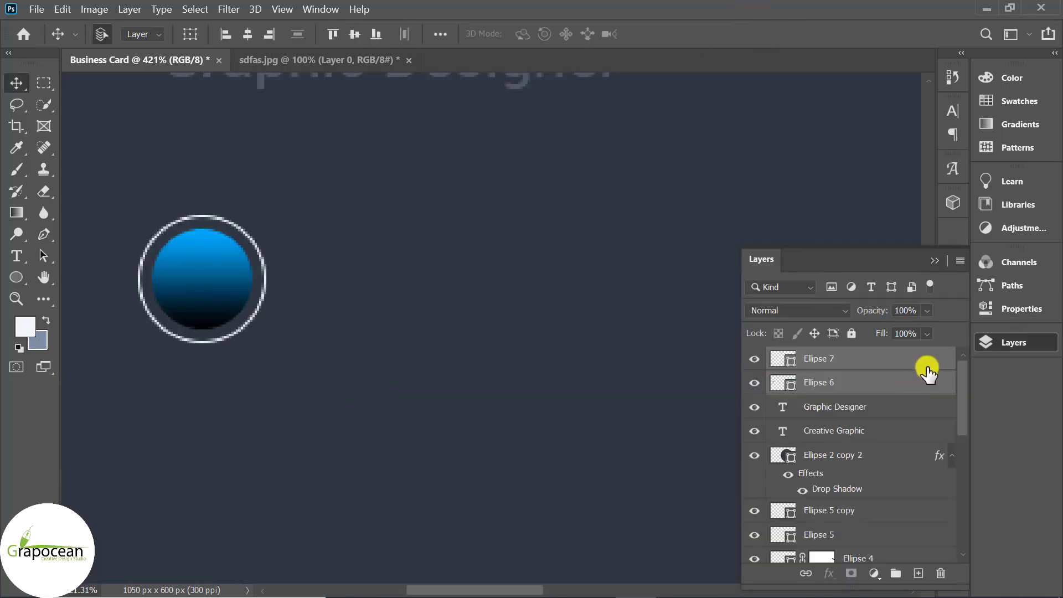
Duplicate Ellipse 6 and Ellipse 7 and move the copy below the original
{"action": "left_click_drag", "start_coordinate": [930, 366], "coordinate": [918, 572]}
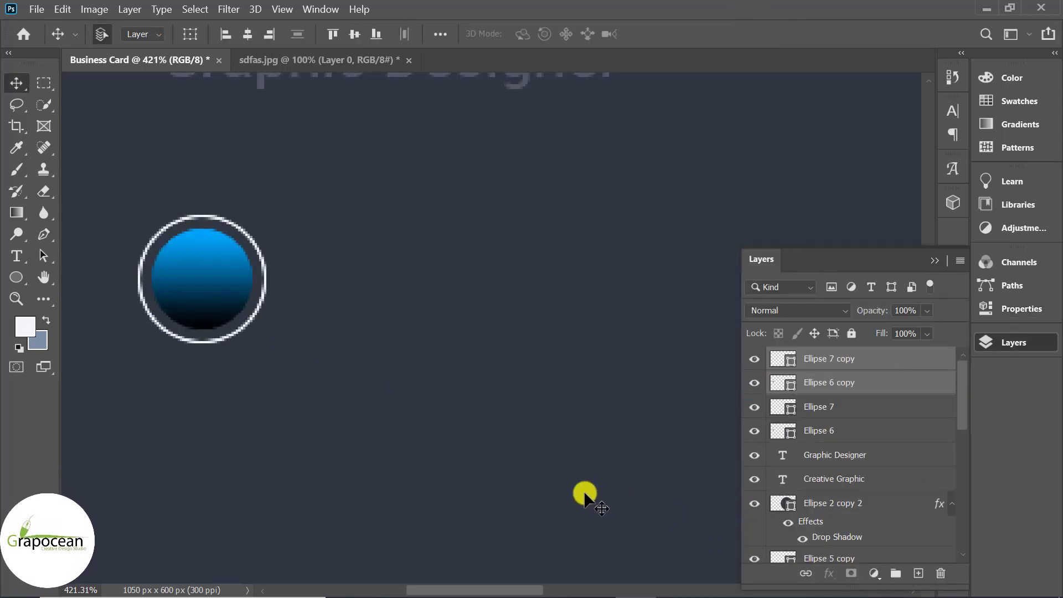
{"action": "key", "text": "ctrl+t"}
{"action": "left_click_drag", "start_coordinate": [194, 277], "coordinate": [187, 515]}
{"action": "scroll", "coordinate": [548, 417], "scroll_direction": "down", "scroll_amount": 3}
{"action": "scroll", "coordinate": [548, 417], "scroll_direction": "down", "scroll_amount": 3}
{"action": "left_click_drag", "start_coordinate": [358, 408], "coordinate": [353, 428]}
{"action": "left_click", "coordinate": [792, 33]}
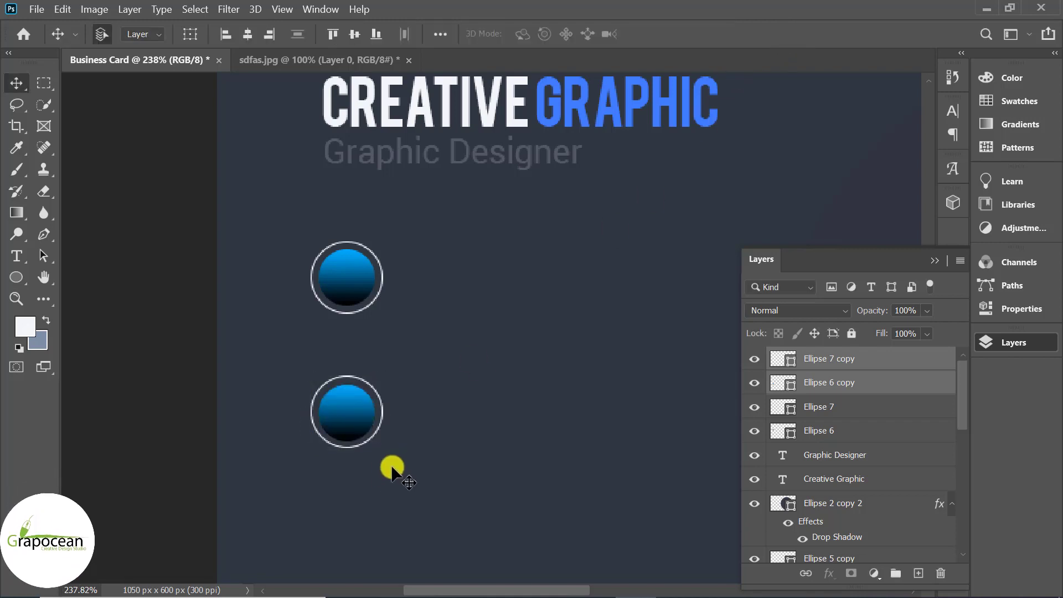
Nudge the second circle up and Alt-drag a third ringed circle below it
{"action": "scroll", "coordinate": [421, 471], "scroll_direction": "down", "scroll_amount": 5}
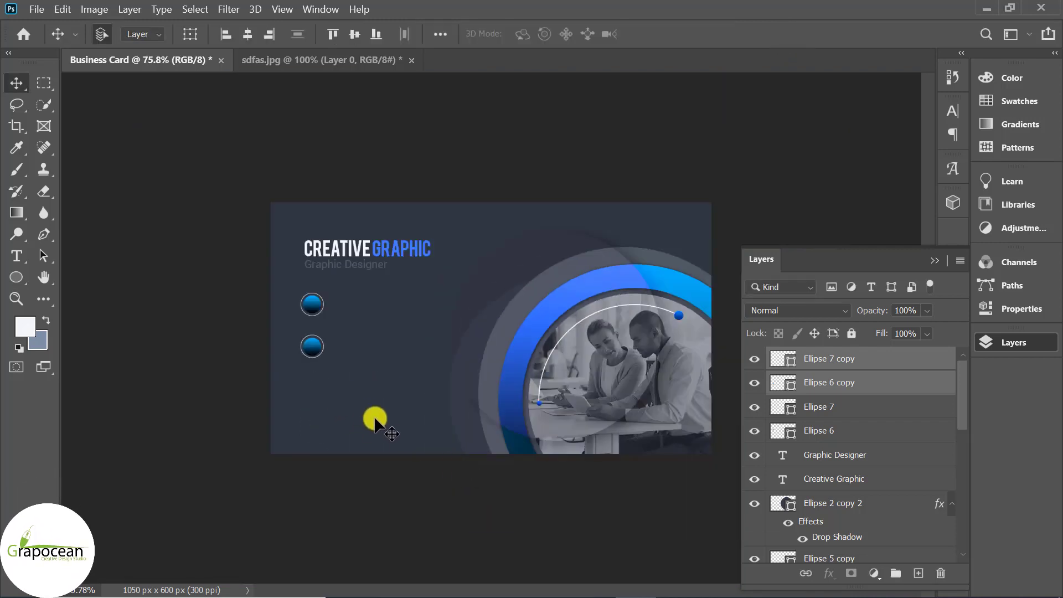
{"action": "key", "text": "Up"}
{"action": "key", "text": "Up"}
{"action": "key", "text": "Up"}
{"action": "key", "text": "Up"}
{"action": "key", "text": "Up"}
{"action": "key", "text": "Up"}
{"action": "key", "text": "Up"}
{"action": "key", "text": "Up"}
{"action": "key", "text": "Up"}
{"action": "key", "text": "Up"}
{"action": "key", "text": "Up"}
{"action": "key", "text": "Up"}
{"action": "scroll", "coordinate": [318, 382], "scroll_direction": "up", "scroll_amount": 2}
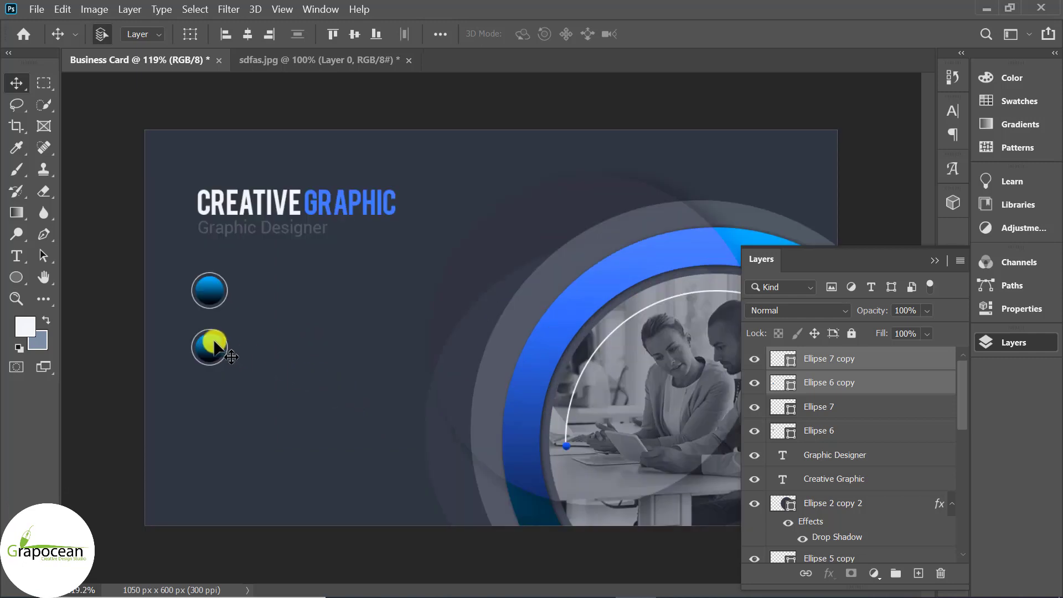
{"action": "left_click_drag", "start_coordinate": [212, 350], "coordinate": [211, 408]}
{"action": "scroll", "coordinate": [254, 404], "scroll_direction": "up", "scroll_amount": 3}
{"action": "scroll", "coordinate": [353, 321], "scroll_direction": "down", "scroll_amount": 3}
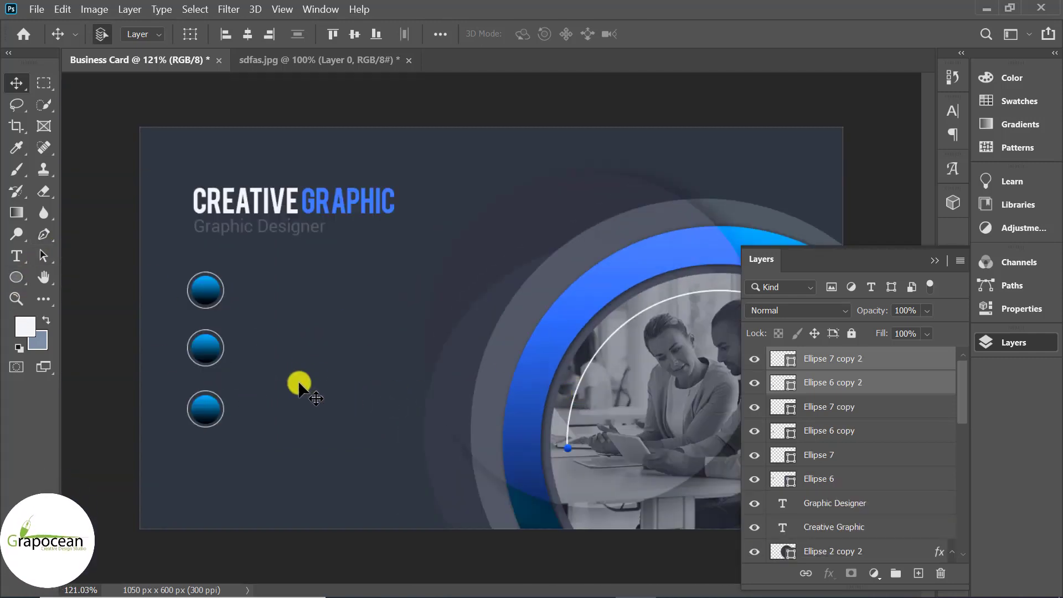
{"action": "scroll", "coordinate": [299, 382], "scroll_direction": "up", "scroll_amount": 2}
Draw a vertical Pen shape line between the first and second circles
{"action": "left_click", "coordinate": [44, 232]}
{"action": "scroll", "coordinate": [388, 377], "scroll_direction": "down", "scroll_amount": 1}
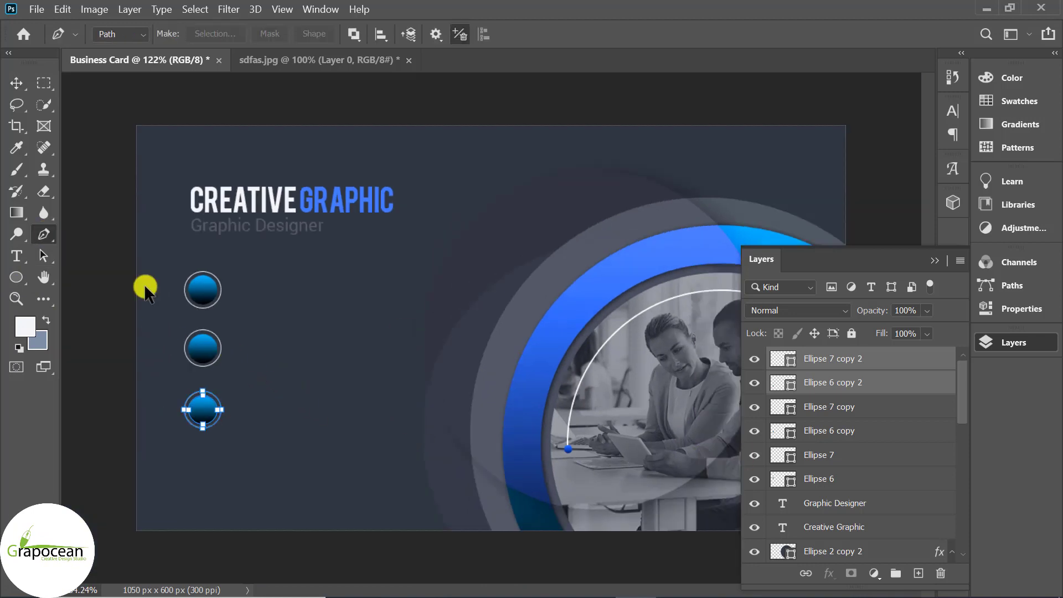
{"action": "scroll", "coordinate": [147, 285], "scroll_direction": "up", "scroll_amount": 1}
{"action": "left_click", "coordinate": [118, 50]}
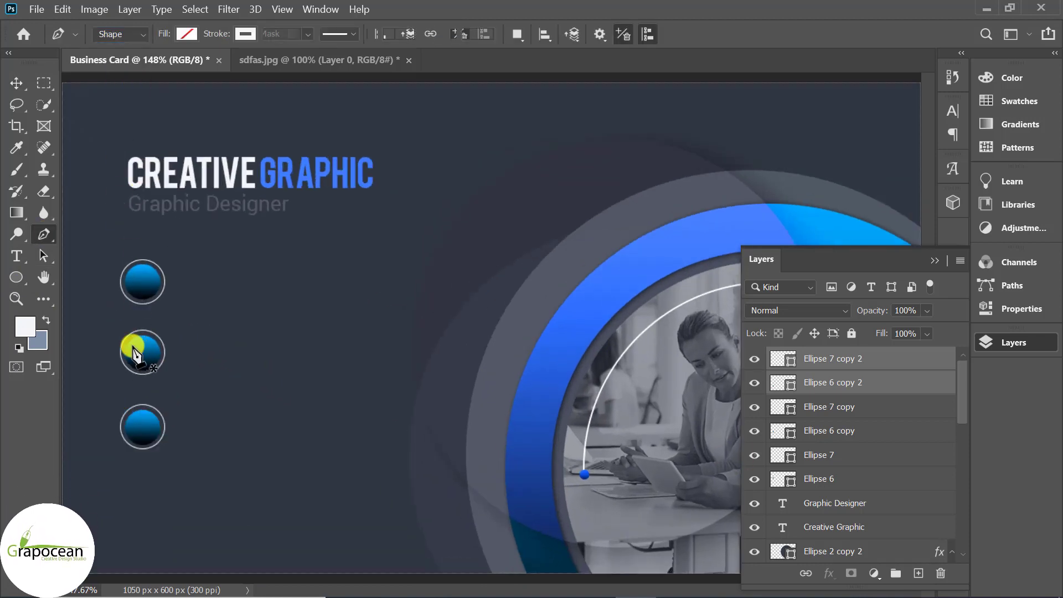
{"action": "scroll", "coordinate": [132, 349], "scroll_direction": "up", "scroll_amount": 2}
{"action": "scroll", "coordinate": [142, 301], "scroll_direction": "up", "scroll_amount": 4}
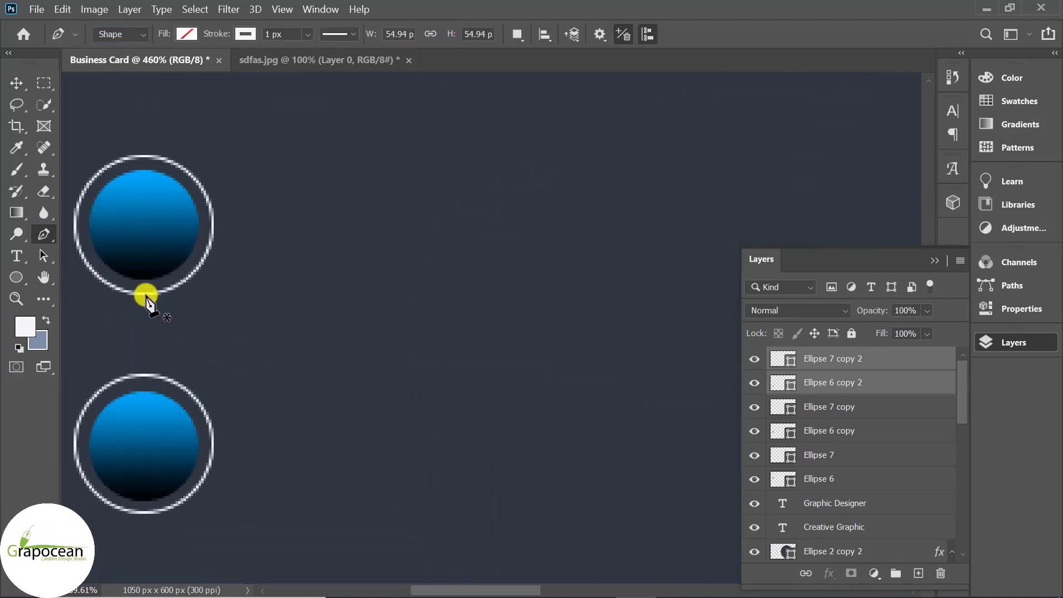
{"action": "left_click", "coordinate": [140, 295]}
{"action": "left_click", "coordinate": [140, 376]}
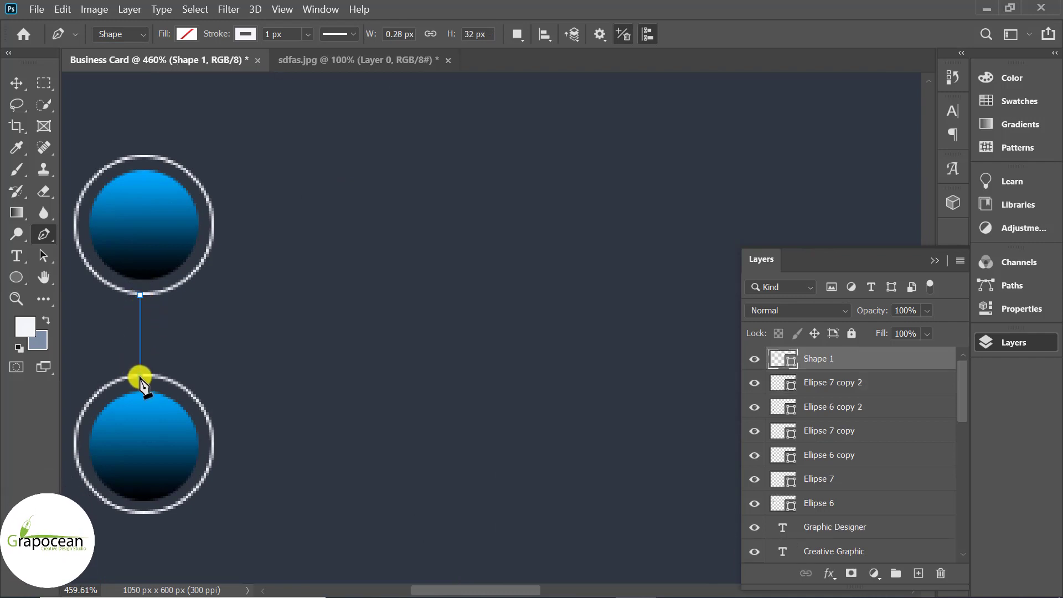
{"action": "scroll", "coordinate": [274, 366], "scroll_direction": "down", "scroll_amount": 3}
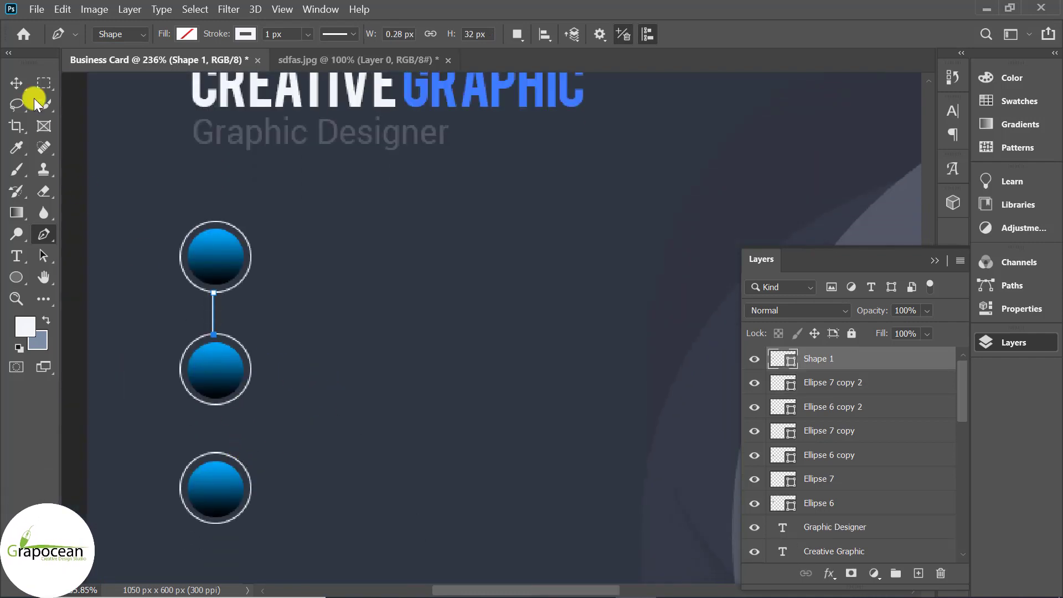
Copy the connector line down between the second and third circles
{"action": "left_click", "coordinate": [16, 83]}
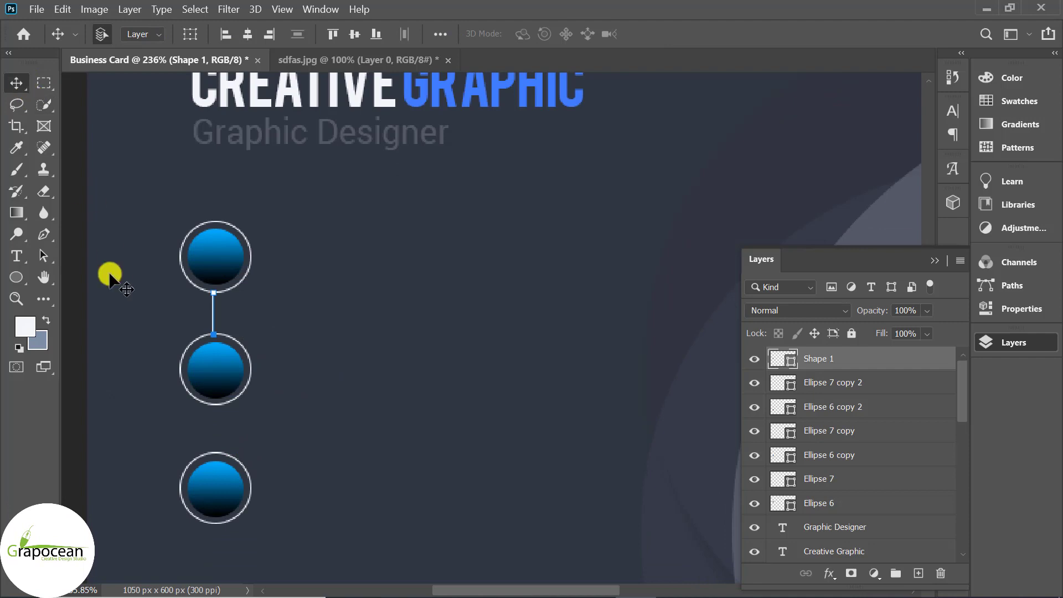
{"action": "left_click", "coordinate": [213, 321]}
{"action": "scroll", "coordinate": [214, 321], "scroll_direction": "up", "scroll_amount": 4}
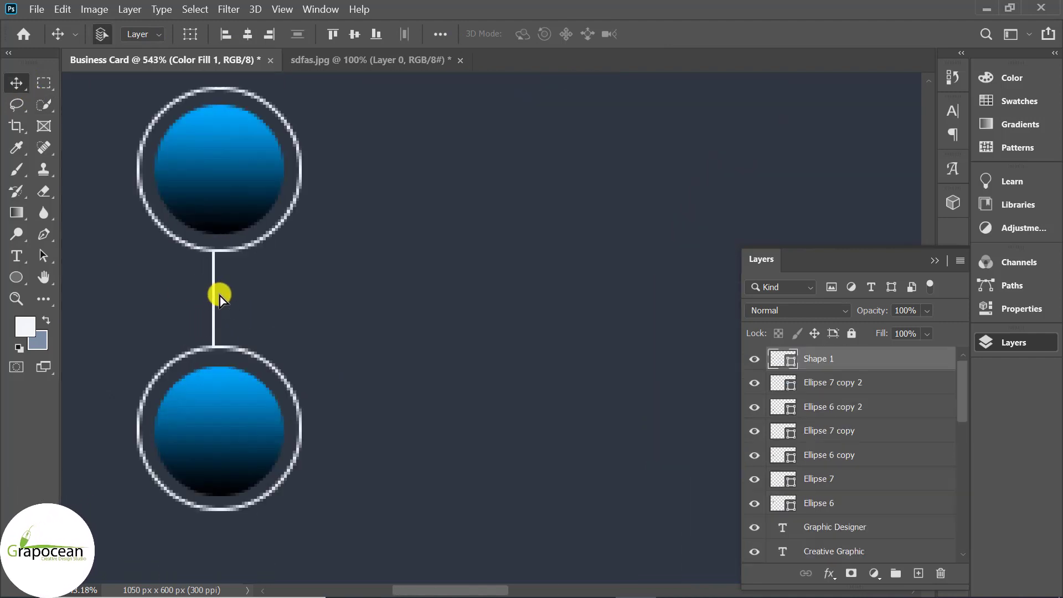
{"action": "left_click", "coordinate": [219, 295]}
{"action": "scroll", "coordinate": [277, 299], "scroll_direction": "down", "scroll_amount": 3}
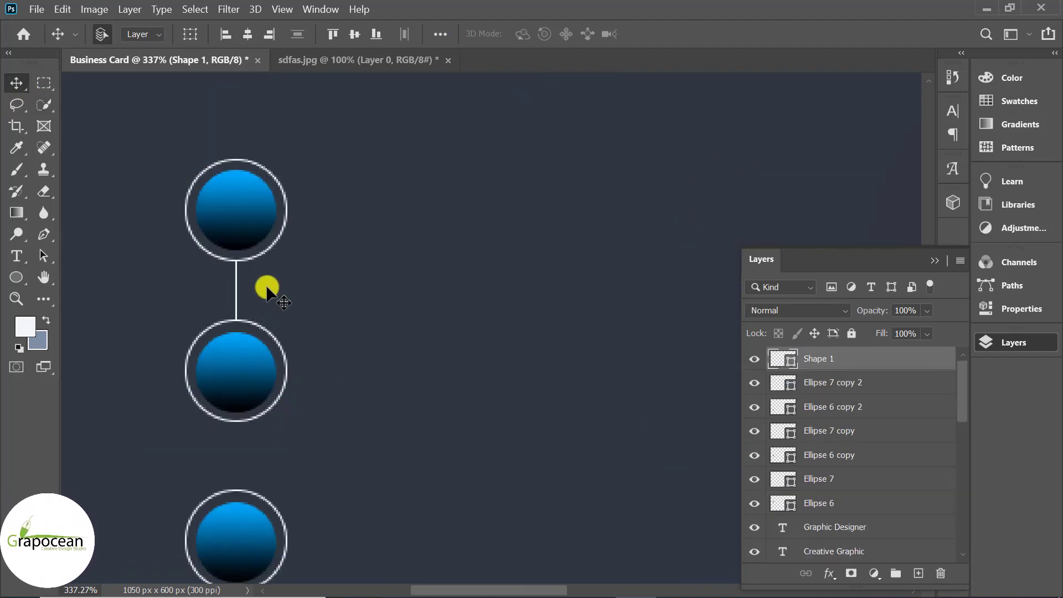
{"action": "scroll", "coordinate": [267, 290], "scroll_direction": "down", "scroll_amount": 1}
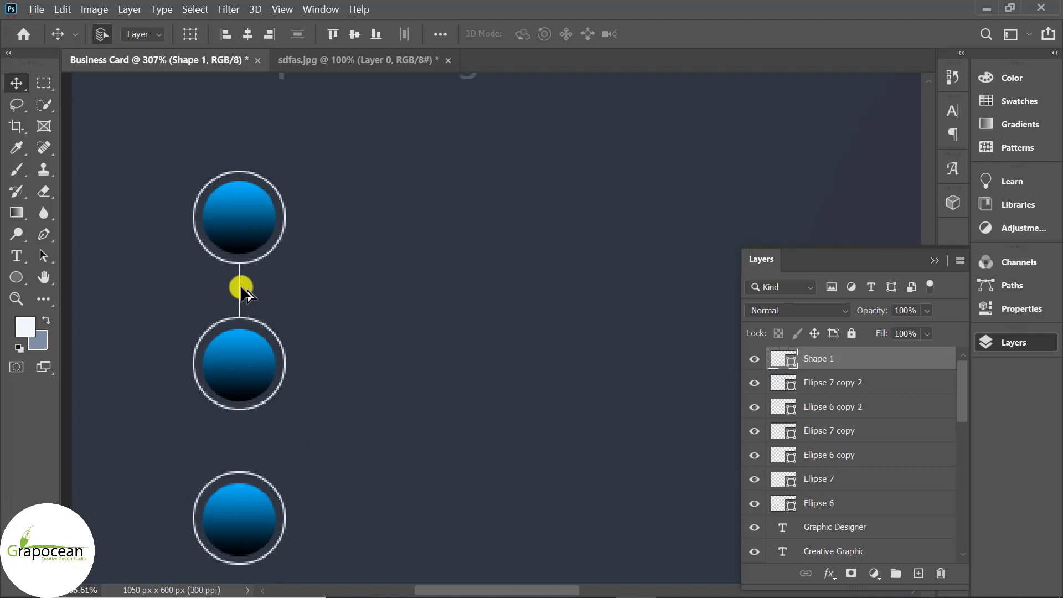
{"action": "left_click_drag", "start_coordinate": [242, 292], "coordinate": [231, 433]}
{"action": "scroll", "coordinate": [263, 476], "scroll_direction": "down", "scroll_amount": 2}
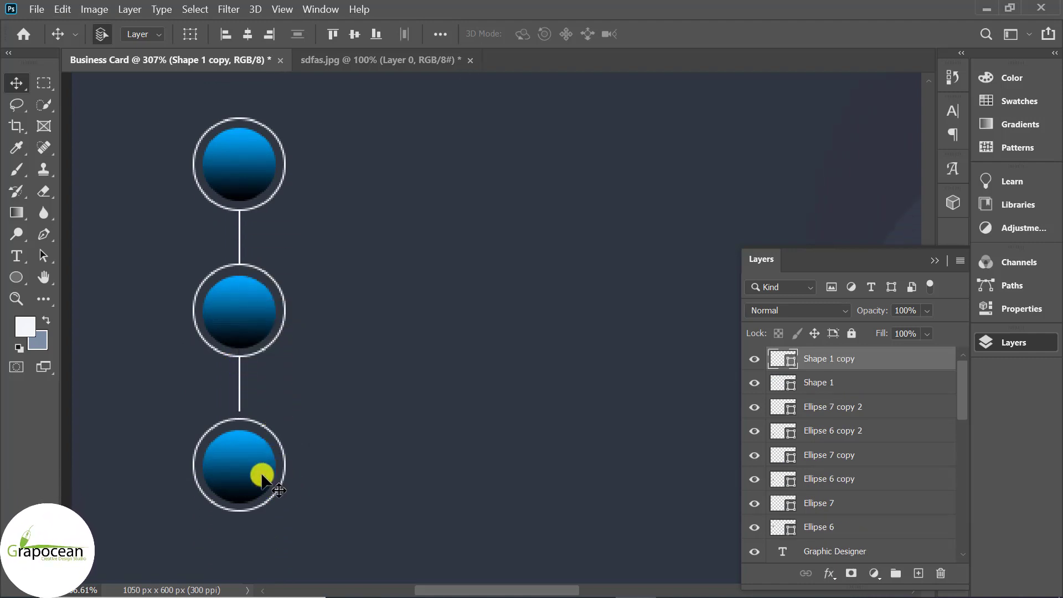
Nudge the third circle and its ring up to meet the lower line
{"action": "left_click", "coordinate": [247, 468]}
{"action": "left_click", "coordinate": [285, 441], "text": "shift"}
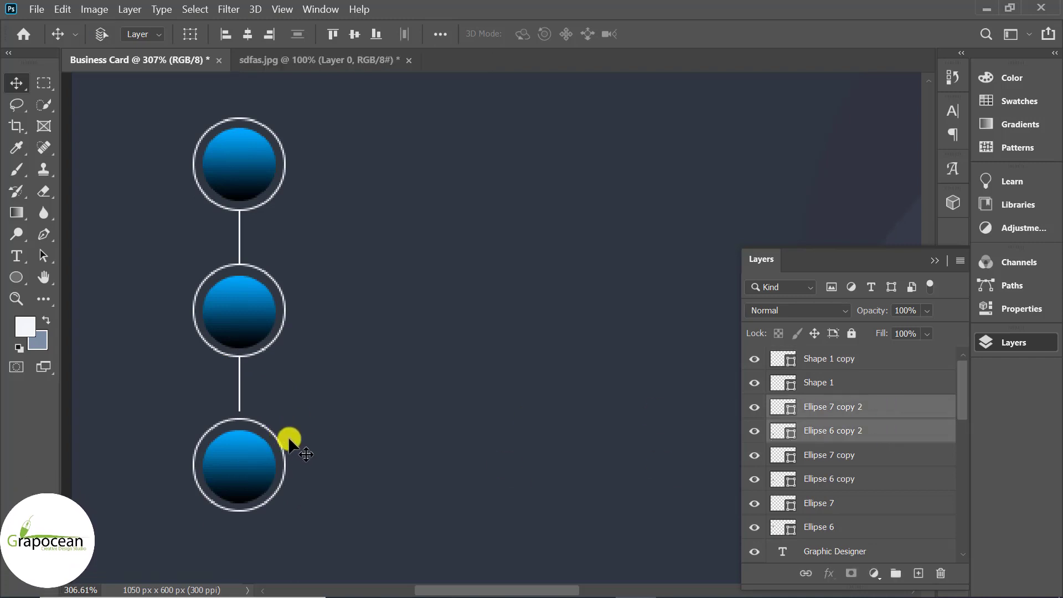
{"action": "key", "text": "ctrl+t"}
{"action": "key", "text": "Up"}
{"action": "key", "text": "Up"}
{"action": "key", "text": "Up"}
{"action": "key", "text": "Up"}
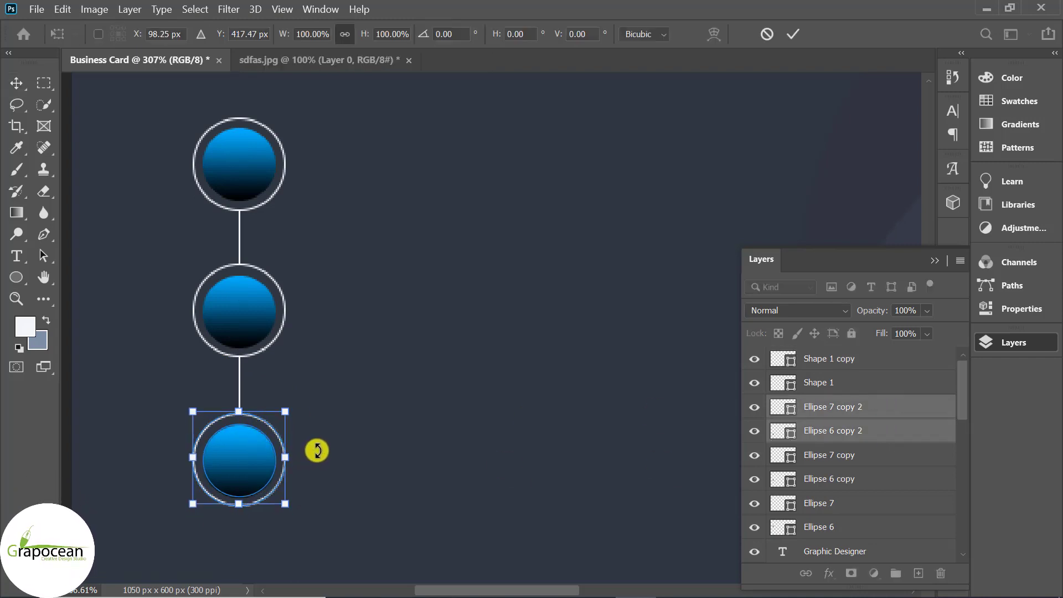
{"action": "left_click", "coordinate": [796, 34]}
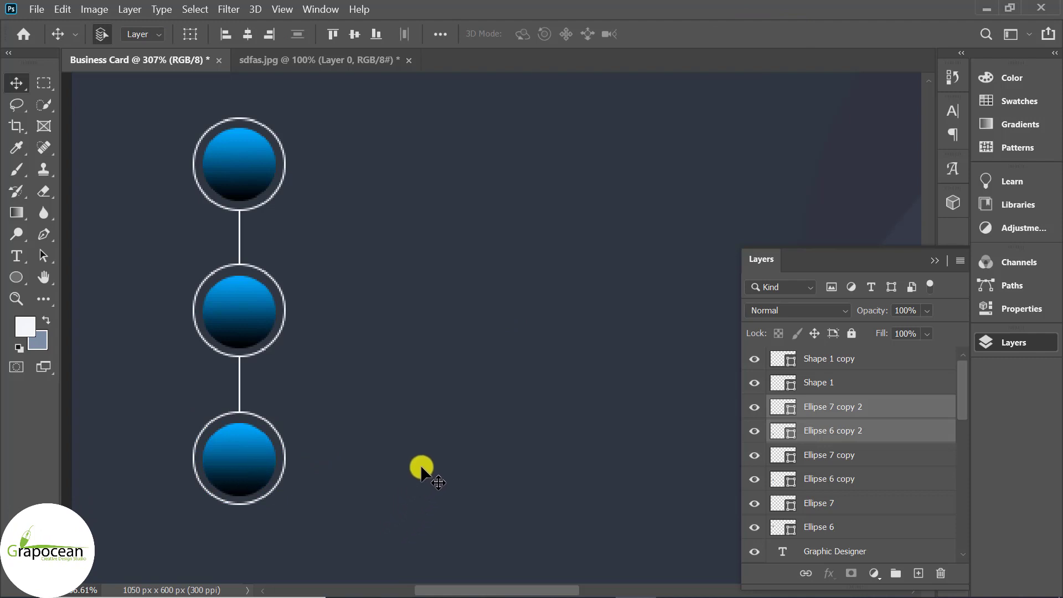
{"action": "scroll", "coordinate": [429, 473], "scroll_direction": "down", "scroll_amount": 5}
{"action": "scroll", "coordinate": [138, 310], "scroll_direction": "up", "scroll_amount": 4}
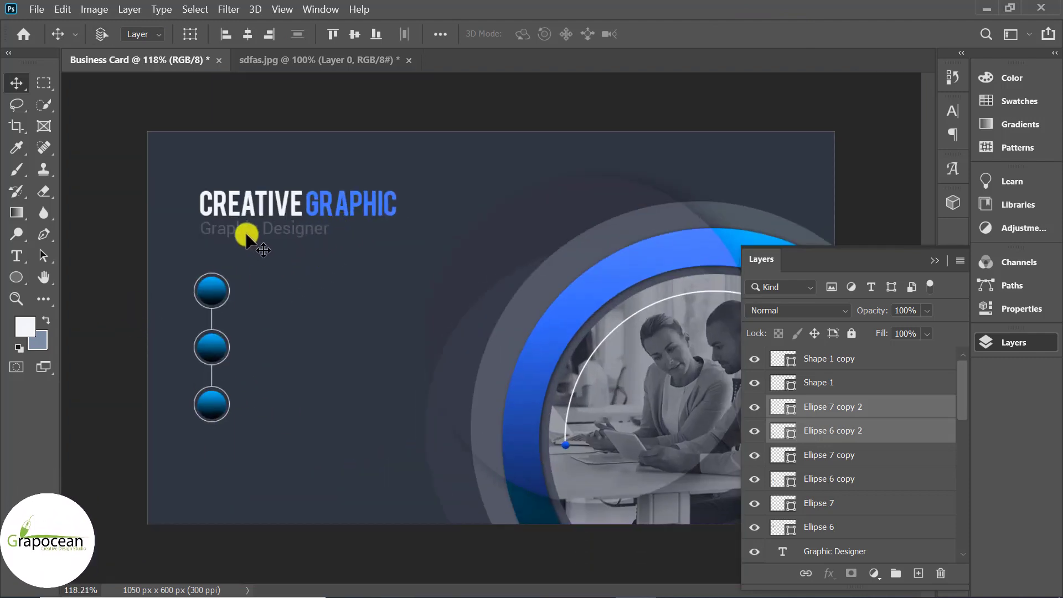
Duplicate the Graphic Designer text beside the top circle and recolour it #f5f6fa
{"action": "scroll", "coordinate": [315, 235], "scroll_direction": "up", "scroll_amount": 2}
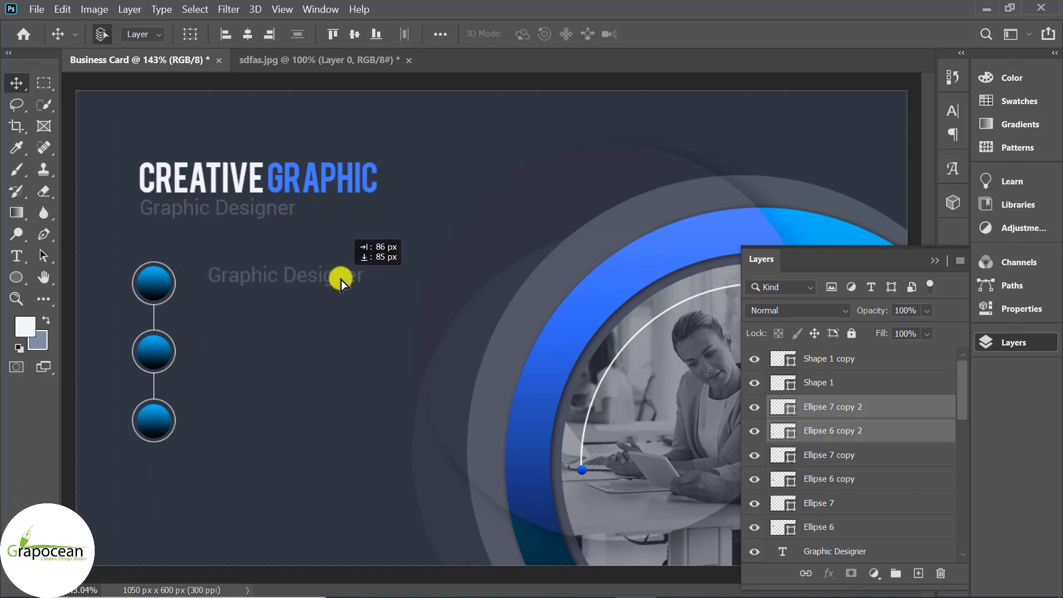
{"action": "left_click_drag", "start_coordinate": [341, 280], "coordinate": [341, 280]}
{"action": "left_click", "coordinate": [28, 257]}
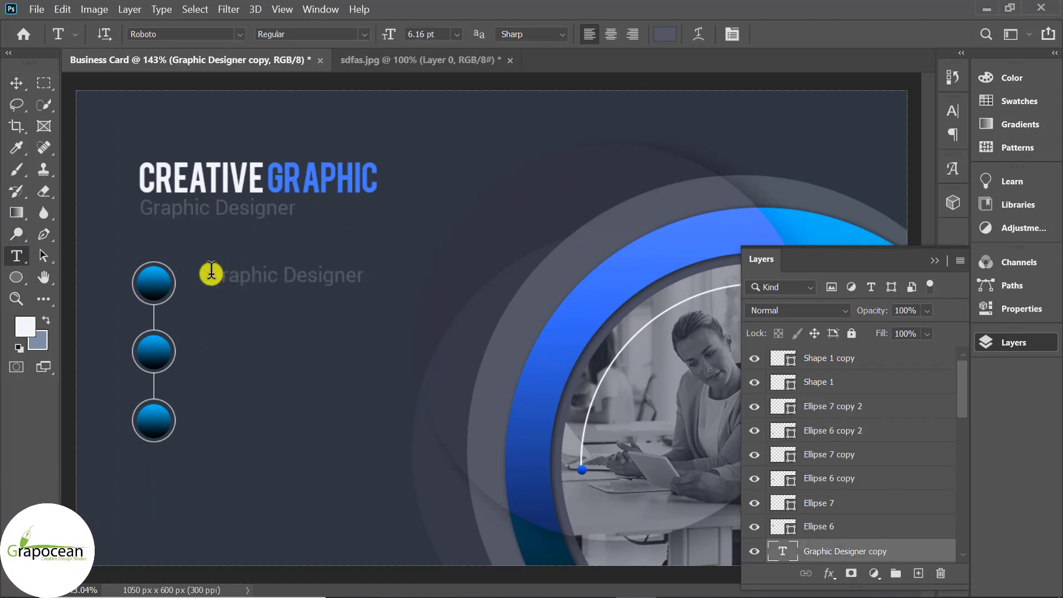
{"action": "left_click_drag", "start_coordinate": [208, 274], "coordinate": [443, 282]}
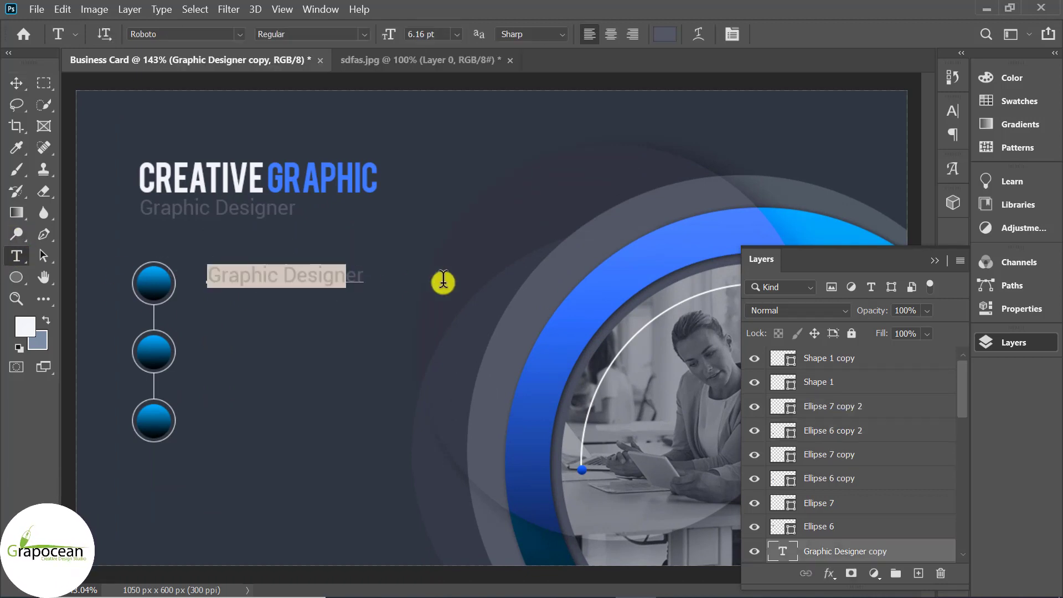
{"action": "left_click", "coordinate": [664, 33]}
{"action": "type", "text": "f5f6fa"}
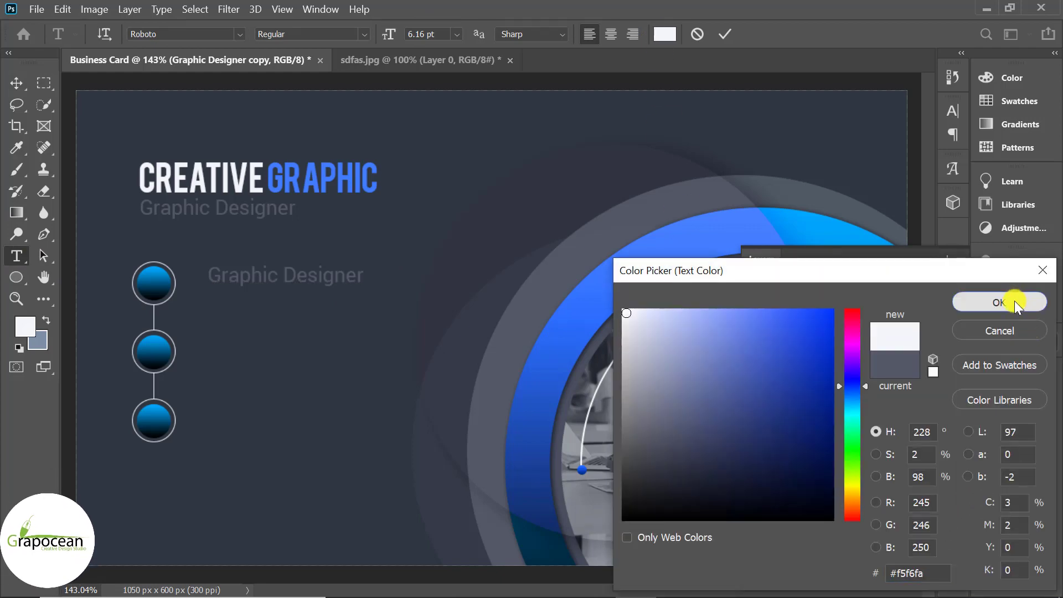
{"action": "left_click", "coordinate": [1014, 301]}
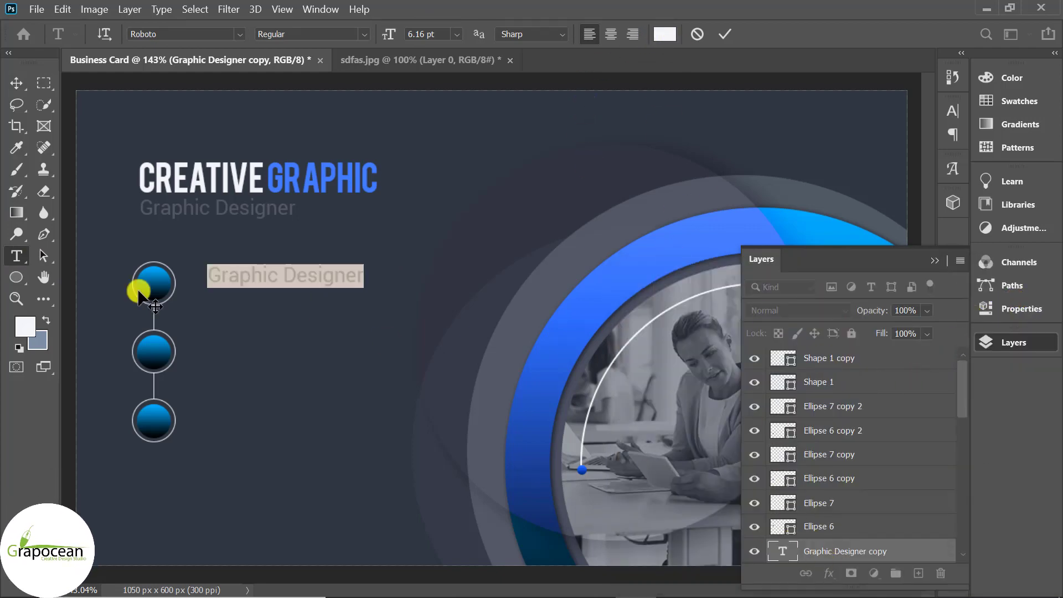
{"action": "left_click", "coordinate": [667, 34]}
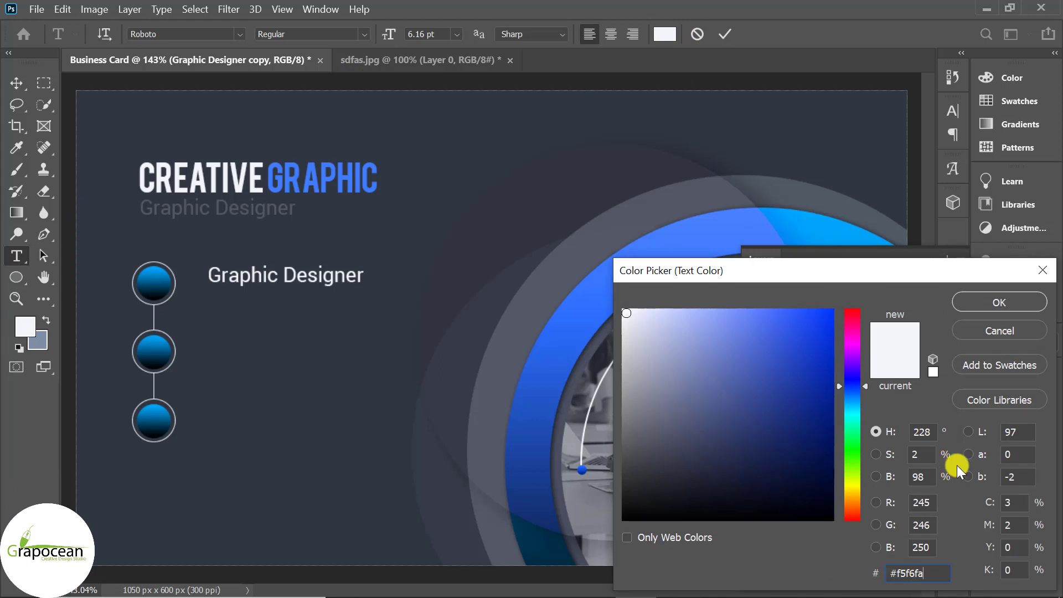
{"action": "left_click", "coordinate": [1000, 302]}
Replace the copied wording with the phone number, positioned beside the top circle
{"action": "left_click", "coordinate": [309, 274]}
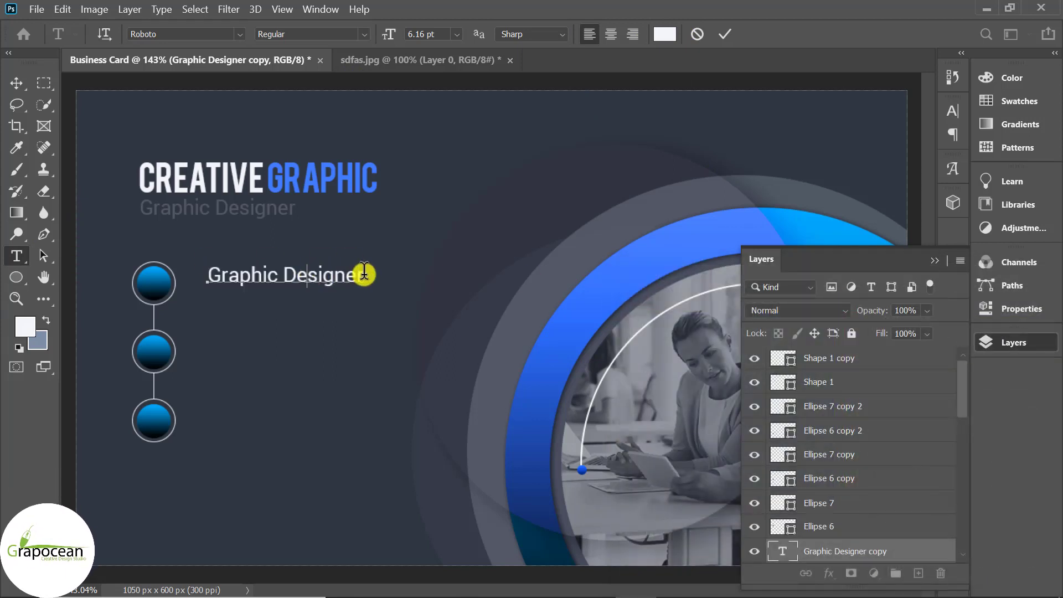
{"action": "key", "text": "ctrl+a"}
{"action": "type", "text": "+80"}
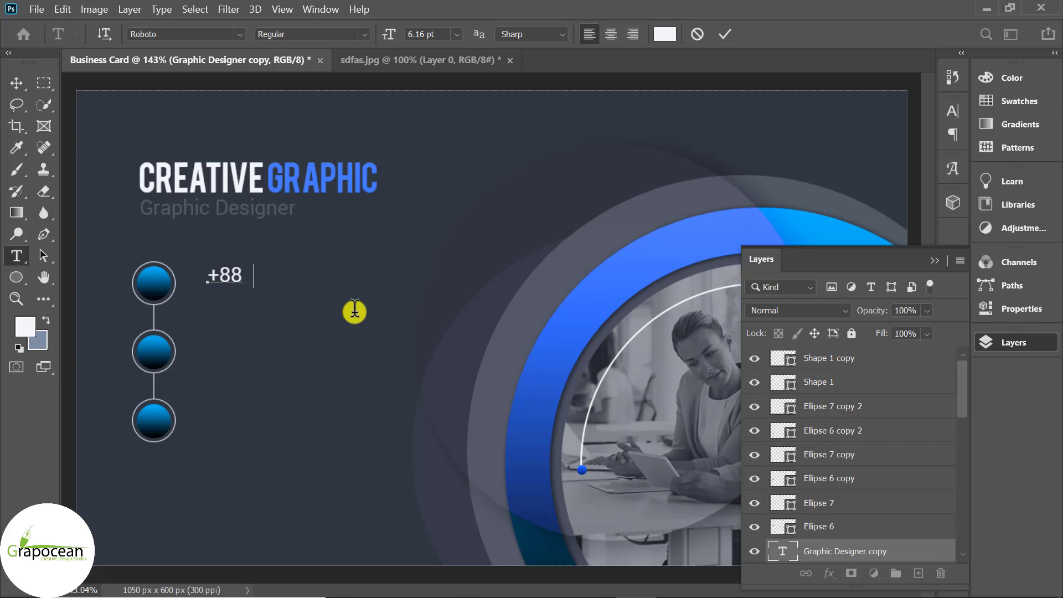
{"action": "type", "text": "0 -"}
{"action": "type", "text": "1111-2222-4444"}
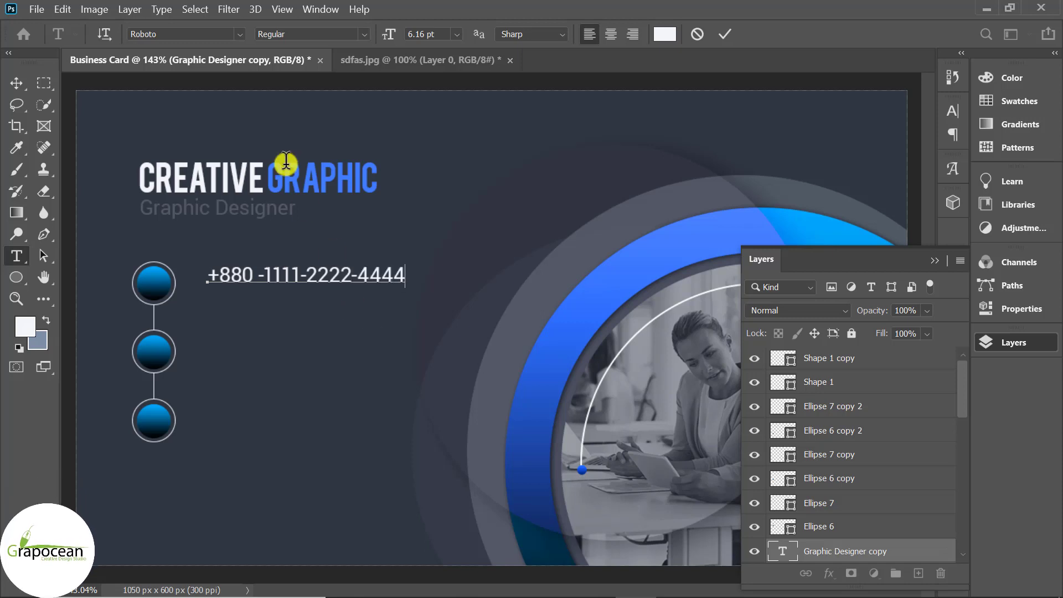
{"action": "left_click", "coordinate": [11, 78]}
{"action": "left_click_drag", "start_coordinate": [324, 281], "coordinate": [299, 281]}
{"action": "scroll", "coordinate": [367, 311], "scroll_direction": "down", "scroll_amount": 4}
{"action": "scroll", "coordinate": [368, 311], "scroll_direction": "up", "scroll_amount": 3}
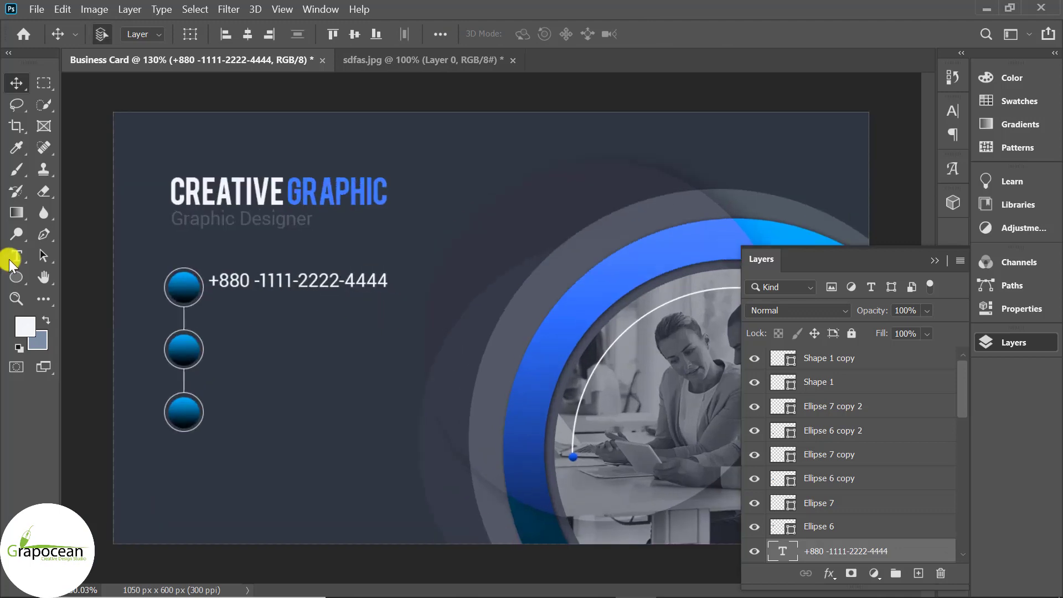
{"action": "key", "text": "t"}
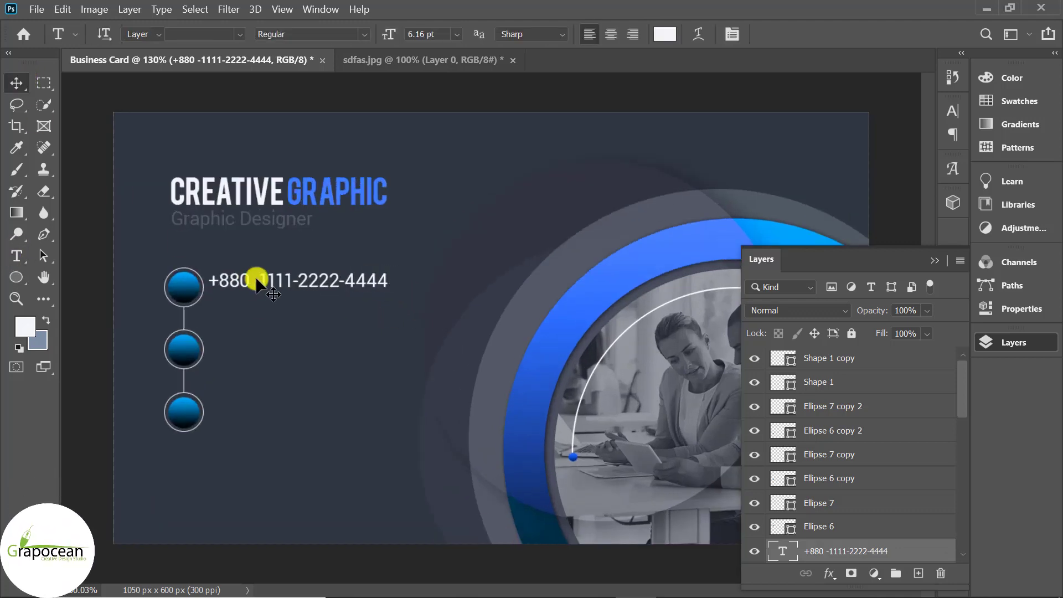
{"action": "key", "text": "v"}
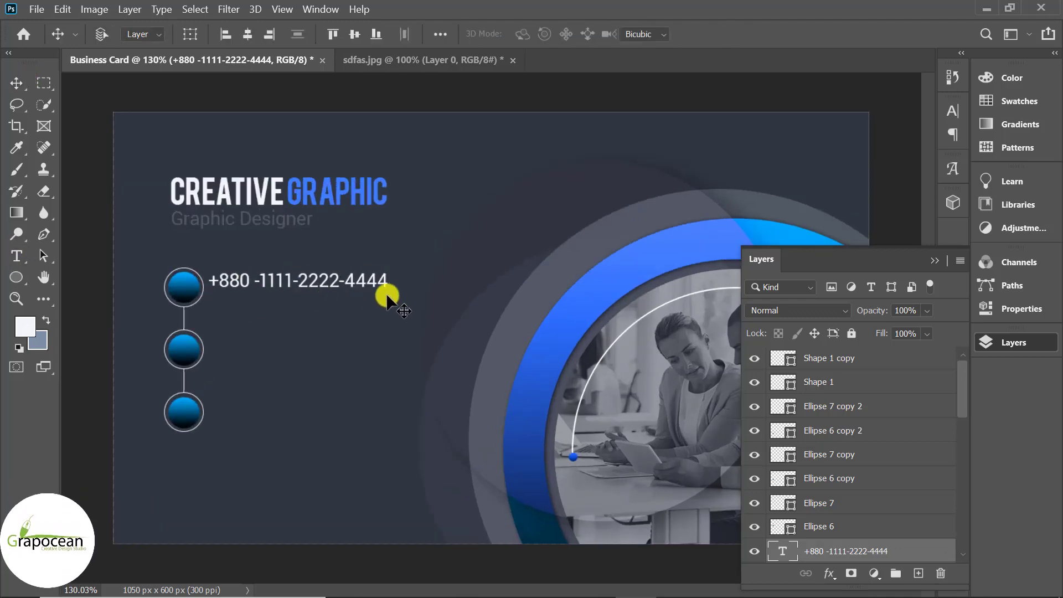
Set the phone-number line in the Thin font style
{"action": "key", "text": "ctrl+t"}
{"action": "left_click", "coordinate": [795, 36]}
{"action": "key", "text": "t"}
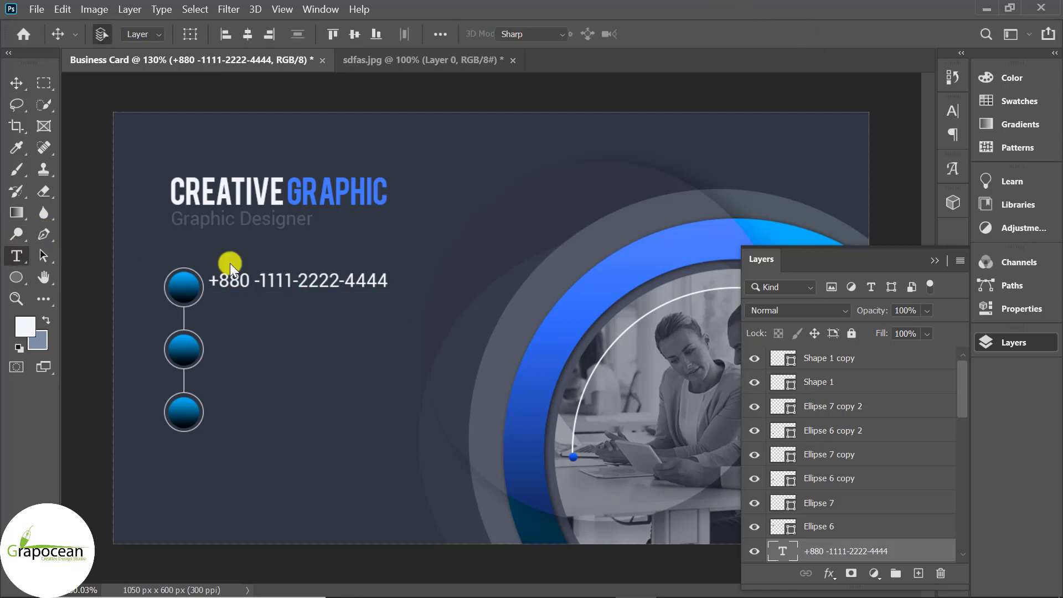
{"action": "left_click_drag", "start_coordinate": [209, 280], "coordinate": [293, 280]}
{"action": "left_click_drag", "start_coordinate": [459, 288], "coordinate": [442, 286]}
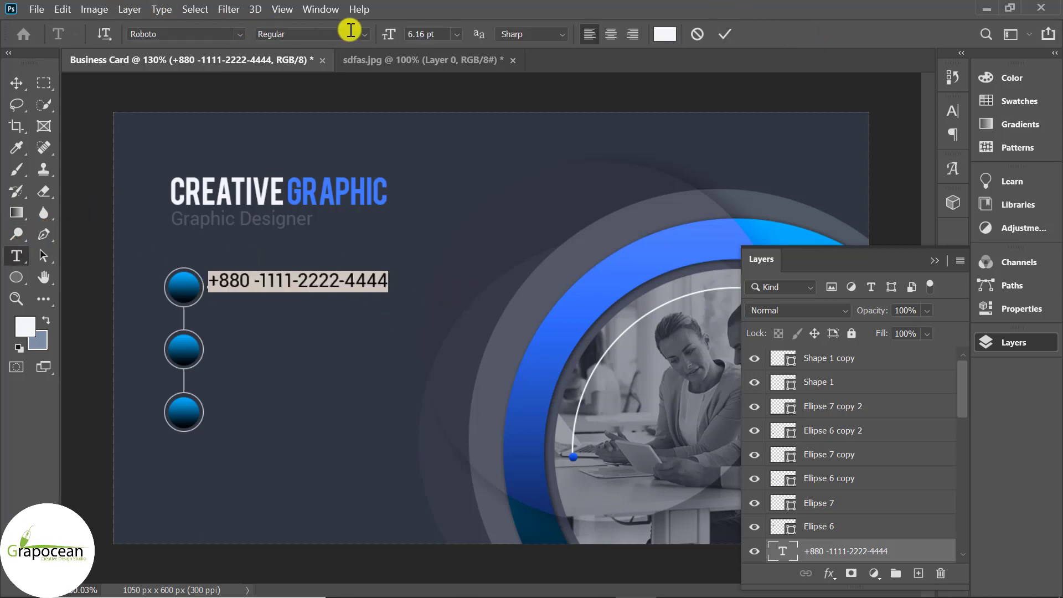
{"action": "left_click", "coordinate": [370, 35]}
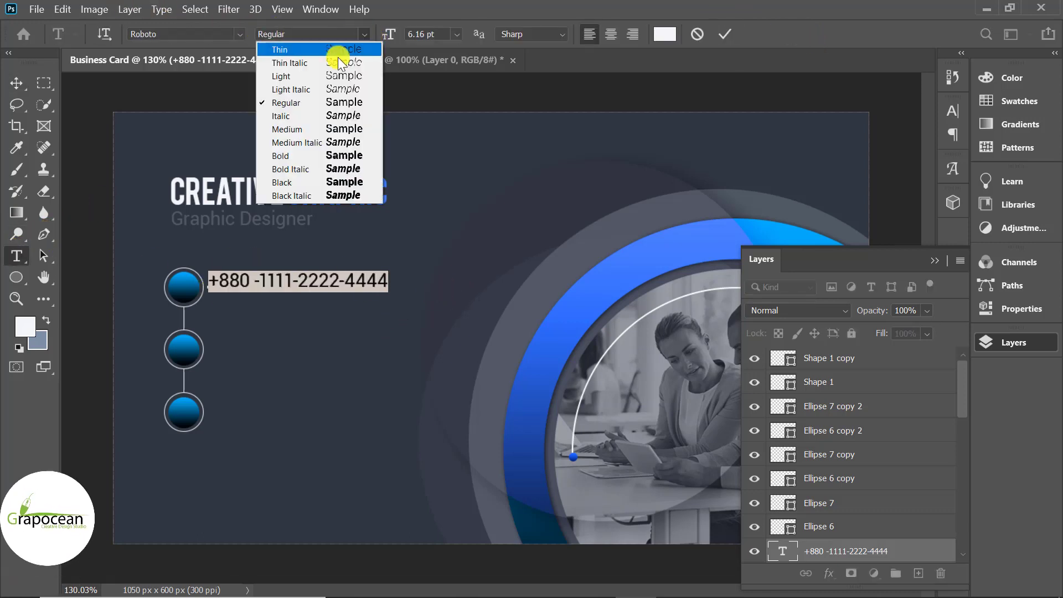
{"action": "left_click", "coordinate": [303, 52]}
{"action": "left_click", "coordinate": [16, 83]}
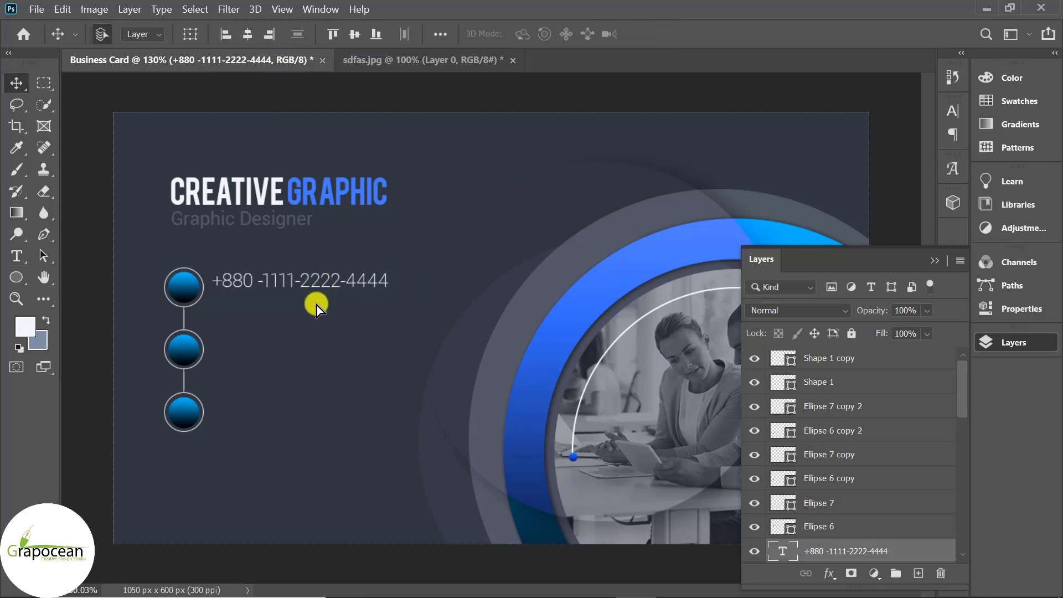
Copy the phone line just below and scale both lines to about 76%
{"action": "left_click_drag", "start_coordinate": [320, 289], "coordinate": [320, 306]}
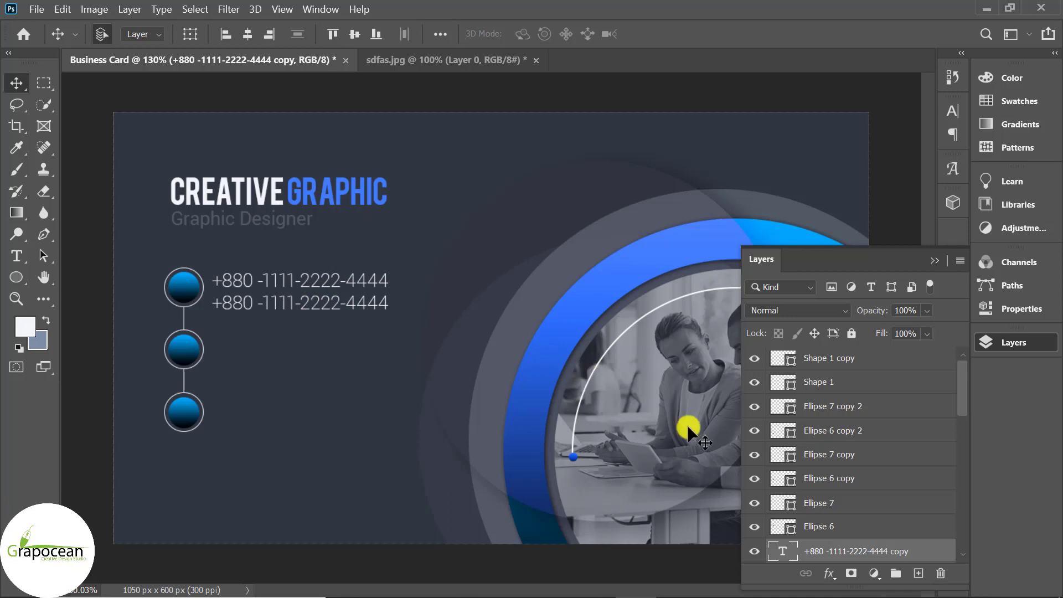
{"action": "scroll", "coordinate": [863, 539], "scroll_direction": "down", "scroll_amount": 3}
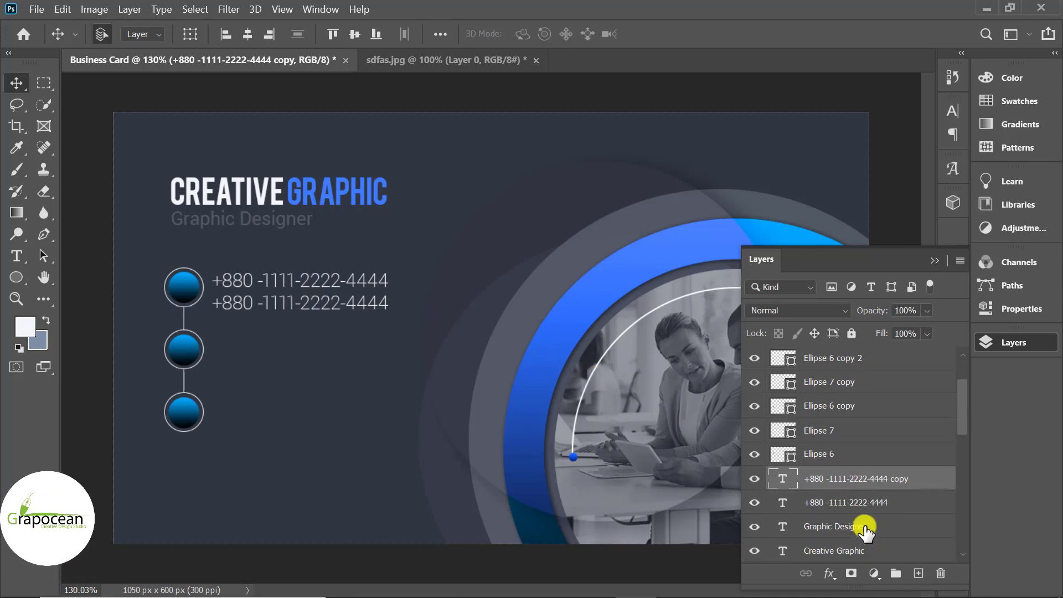
{"action": "left_click", "coordinate": [897, 498], "text": "shift"}
{"action": "left_click_drag", "start_coordinate": [897, 498], "coordinate": [487, 426]}
{"action": "key", "text": "ctrl+t"}
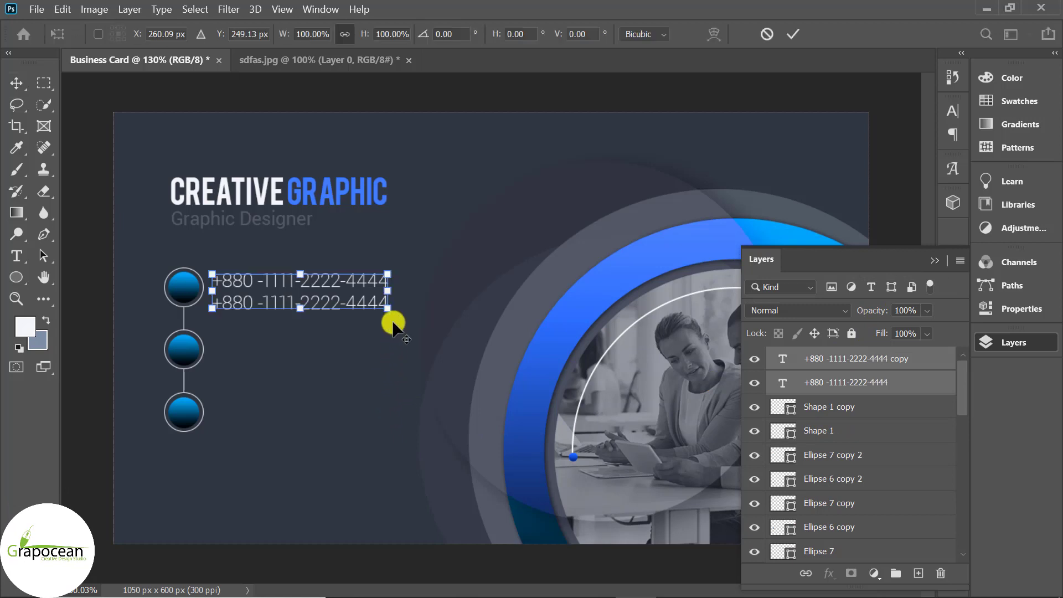
{"action": "left_click_drag", "start_coordinate": [391, 320], "coordinate": [290, 343]}
{"action": "left_click", "coordinate": [793, 34]}
Replace the two copied phone lines beside the middle circle with two e-mail addresses
{"action": "left_click", "coordinate": [16, 256]}
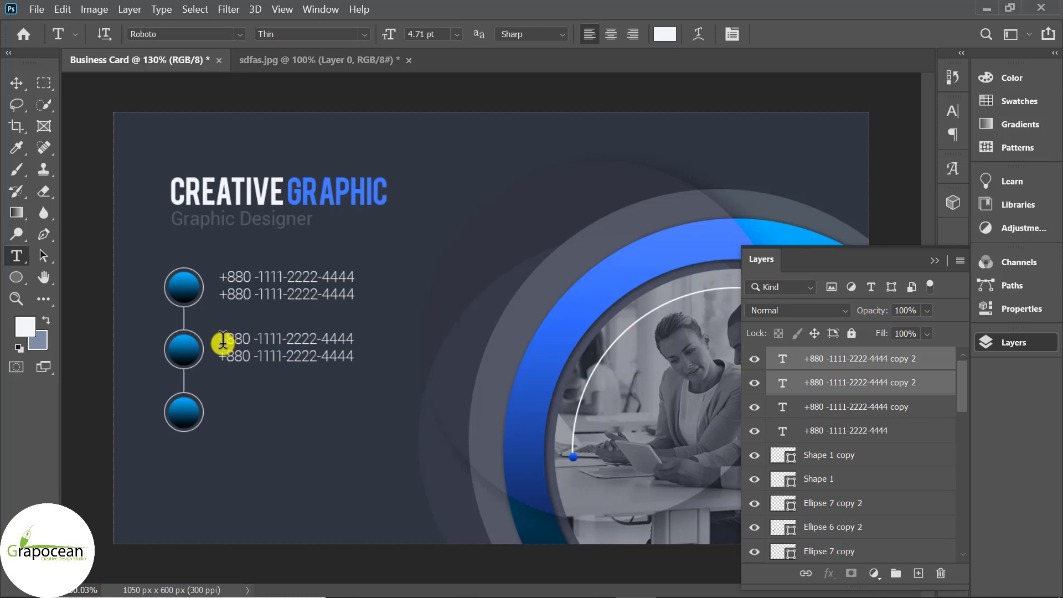
{"action": "triple_click", "coordinate": [223, 340]}
{"action": "key", "text": "BackSpace"}
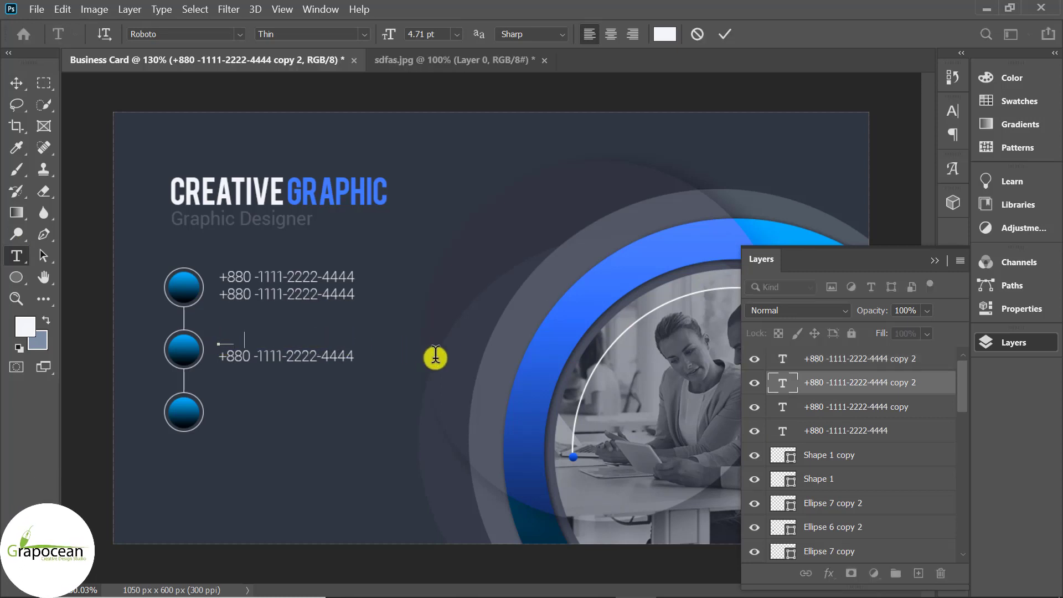
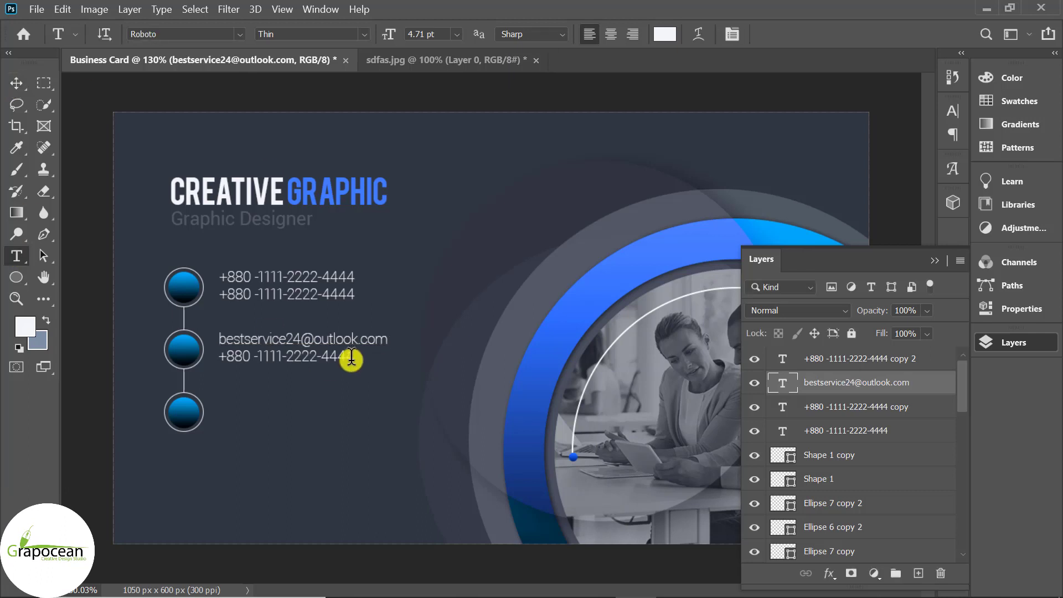
{"action": "left_click_drag", "start_coordinate": [408, 356], "coordinate": [157, 356]}
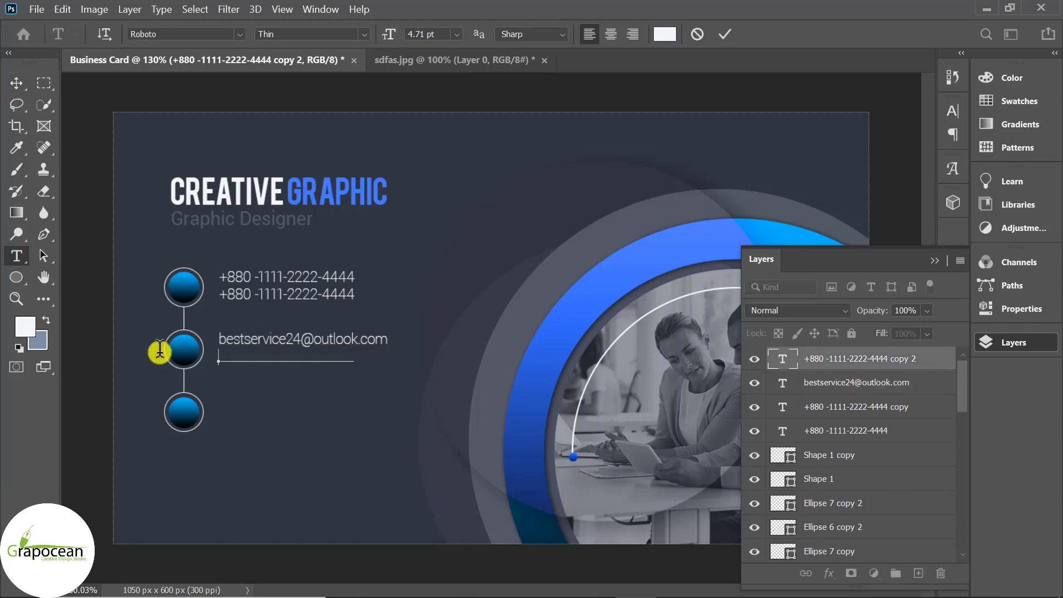
{"action": "key", "text": "BackSpace"}
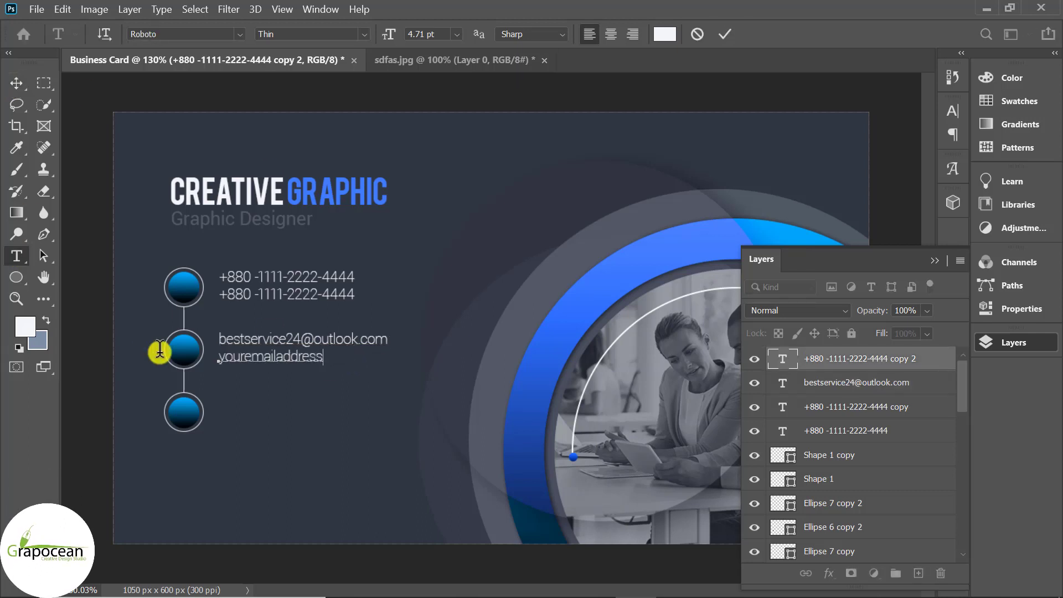
{"action": "type", "text": "youremailaddress@gmail .com"}
Remove the stray space before .com in the second e-mail line and commit the text
{"action": "left_click", "coordinate": [16, 83]}
{"action": "scroll", "coordinate": [306, 395], "scroll_direction": "up", "scroll_amount": 1}
{"action": "key", "text": "t"}
{"action": "left_click", "coordinate": [422, 352]}
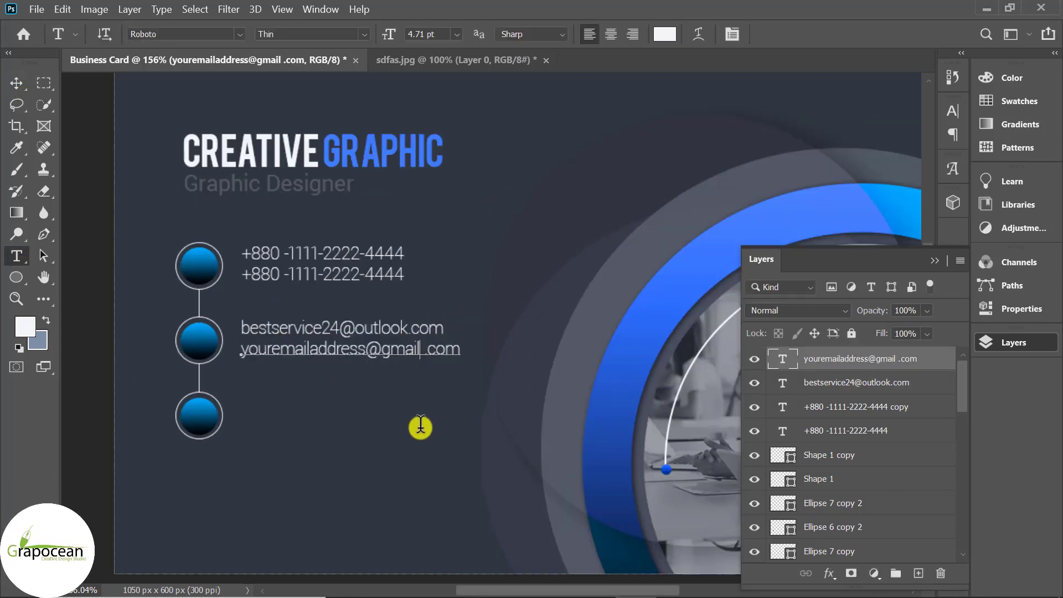
{"action": "key", "text": "Delete"}
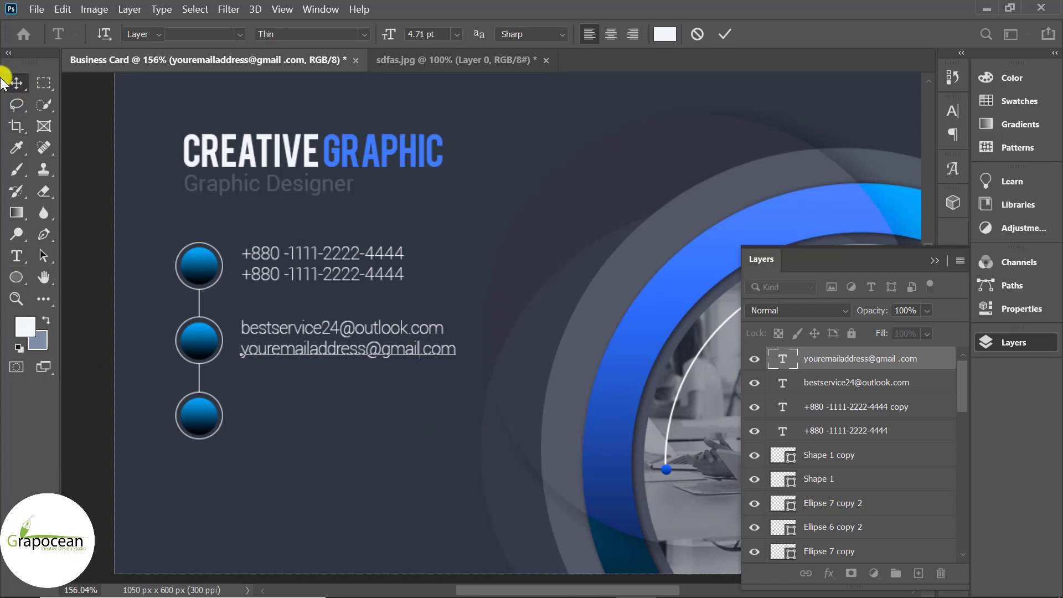
{"action": "left_click", "coordinate": [17, 83]}
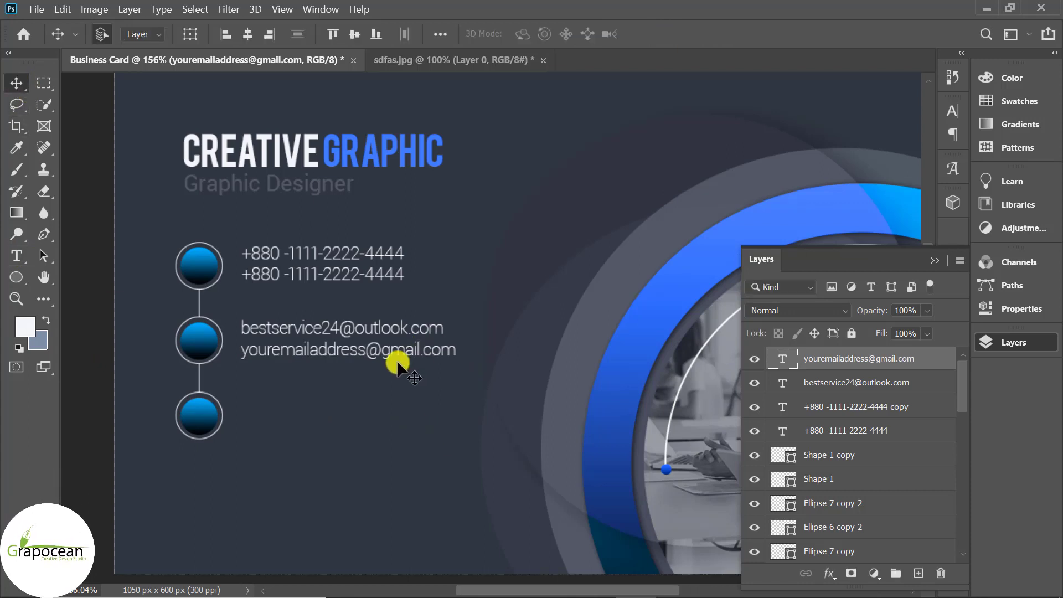
{"action": "scroll", "coordinate": [580, 385], "scroll_direction": "down", "scroll_amount": 3}
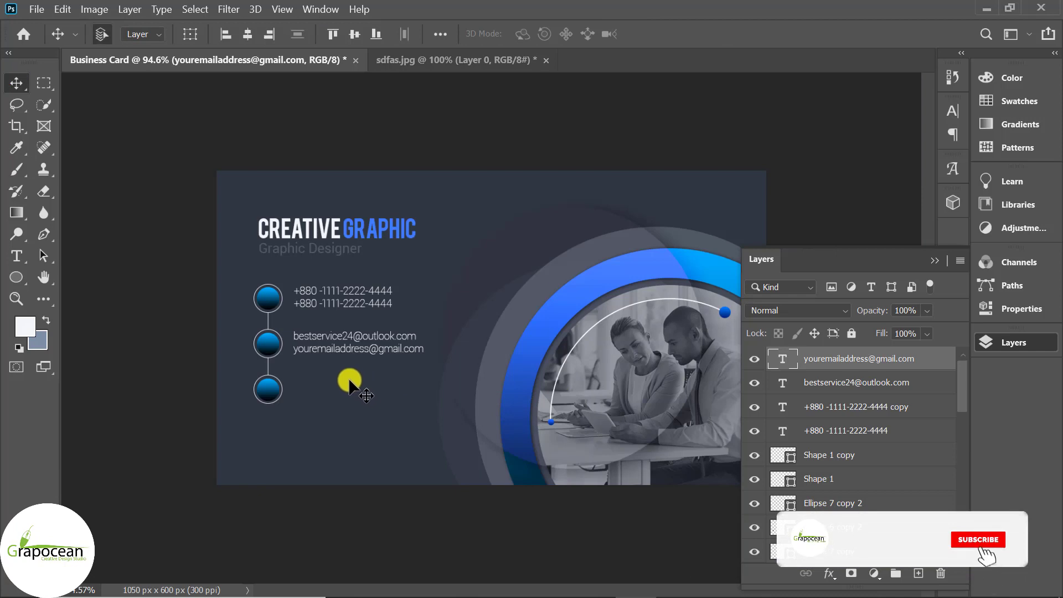
{"action": "scroll", "coordinate": [306, 364], "scroll_direction": "up", "scroll_amount": 4}
Duplicate both e-mail text layers and align the copies beside the bottom circle
{"action": "left_click", "coordinate": [927, 379], "text": "shift"}
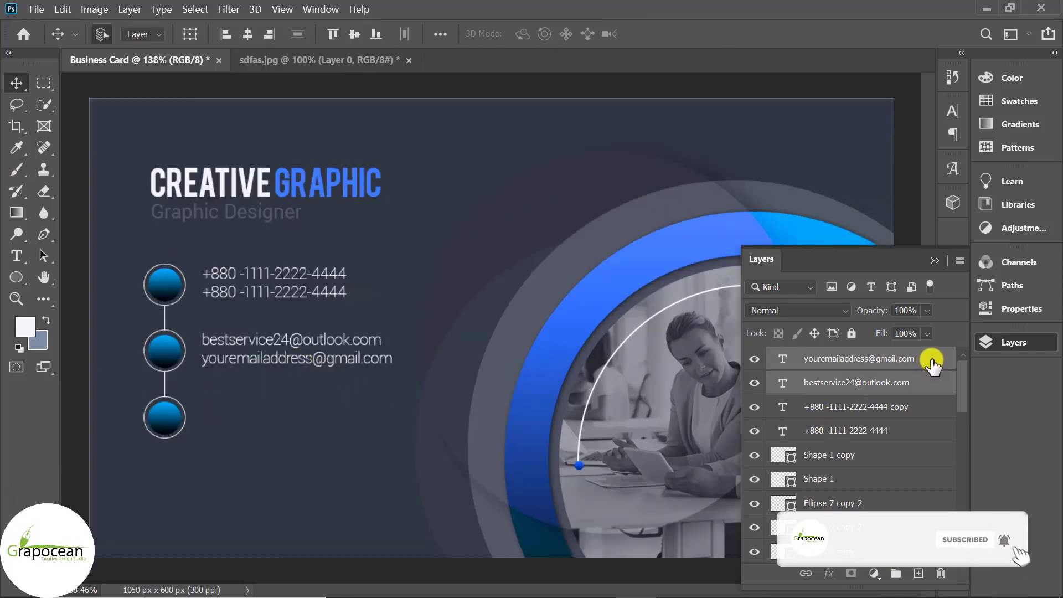
{"action": "key", "text": "ctrl+j"}
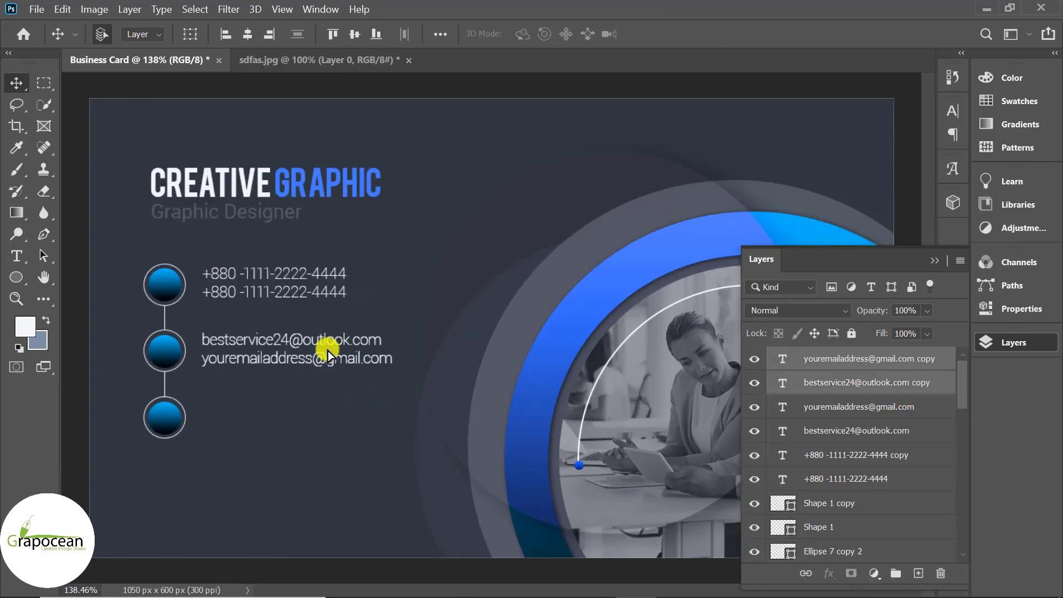
{"action": "left_click_drag", "start_coordinate": [328, 350], "coordinate": [330, 410]}
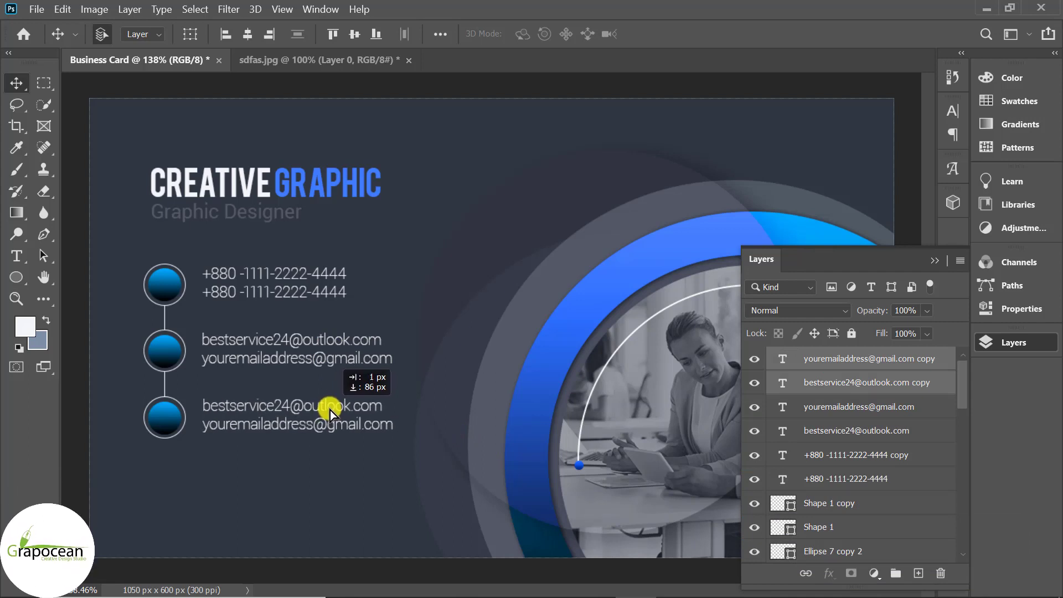
{"action": "left_click_drag", "start_coordinate": [330, 410], "coordinate": [328, 410]}
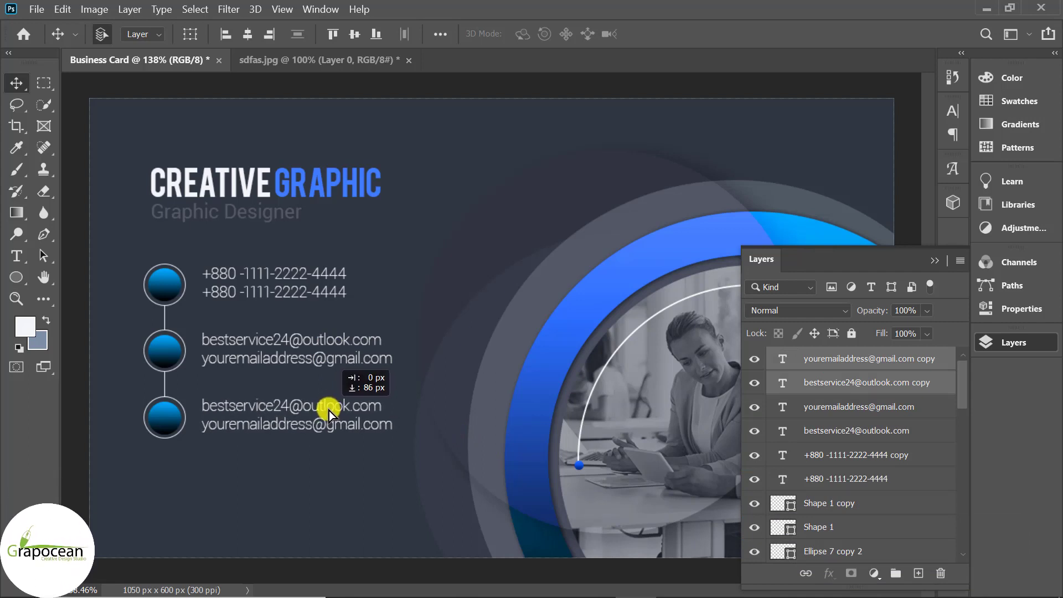
{"action": "scroll", "coordinate": [475, 454], "scroll_direction": "down", "scroll_amount": 4}
{"action": "scroll", "coordinate": [356, 417], "scroll_direction": "up", "scroll_amount": 5}
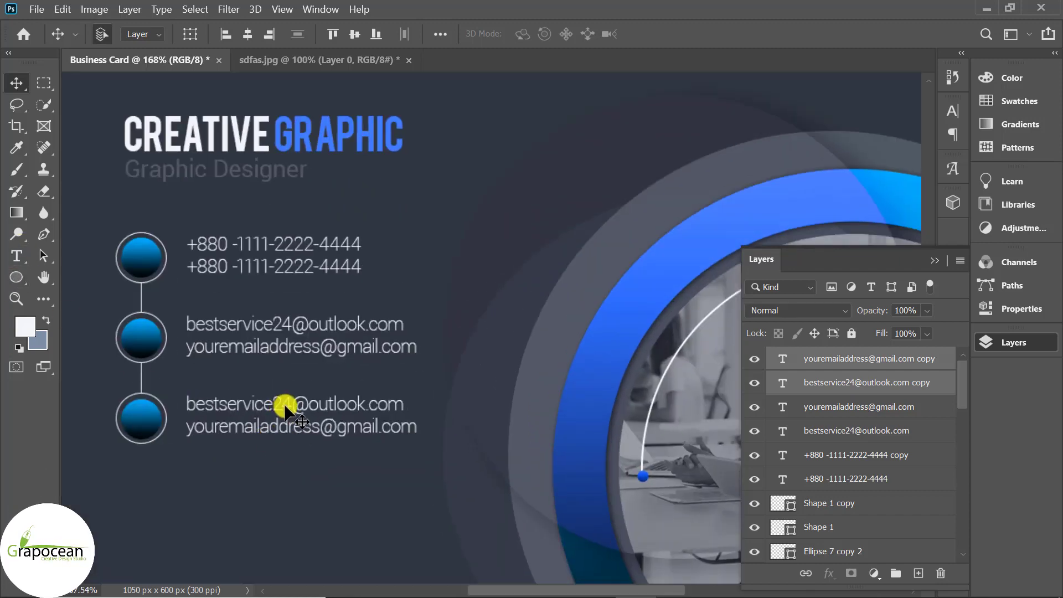
{"action": "left_click_drag", "start_coordinate": [285, 405], "coordinate": [281, 408]}
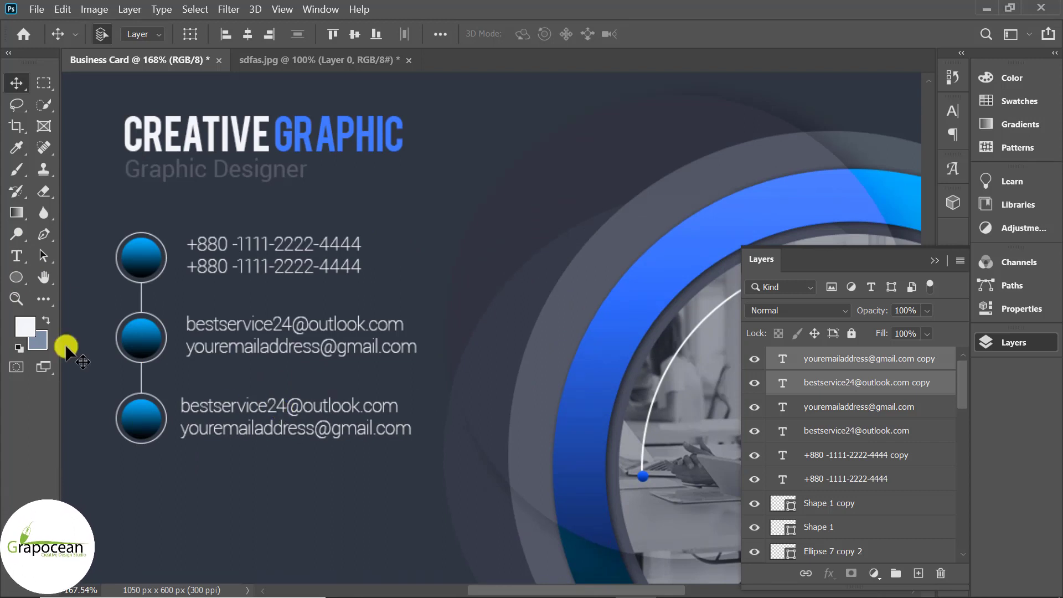
{"action": "left_click", "coordinate": [17, 256]}
{"action": "left_click_drag", "start_coordinate": [391, 408], "coordinate": [188, 409]}
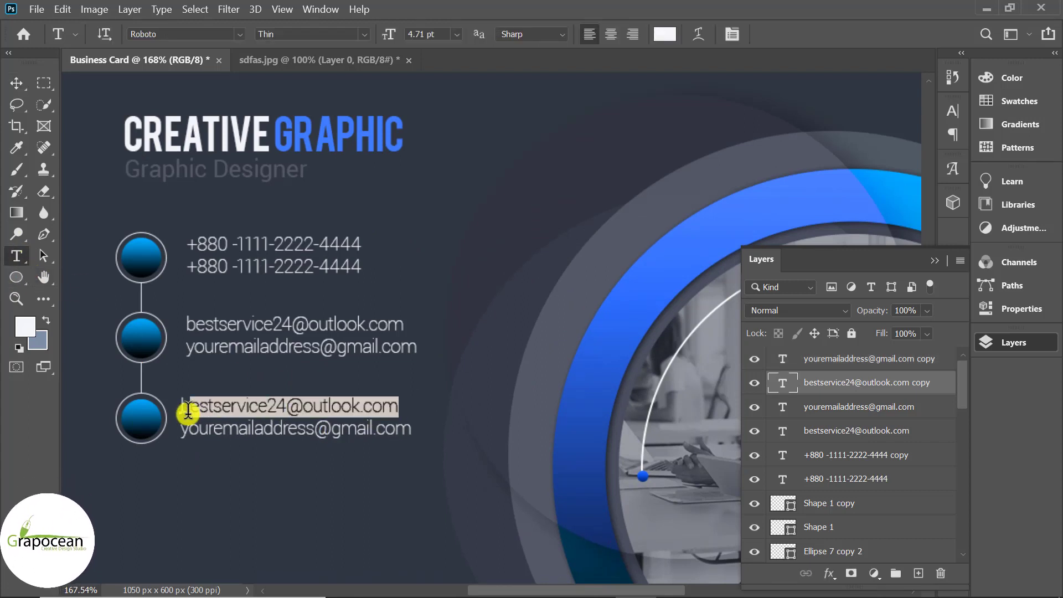
{"action": "left_click", "coordinate": [199, 415]}
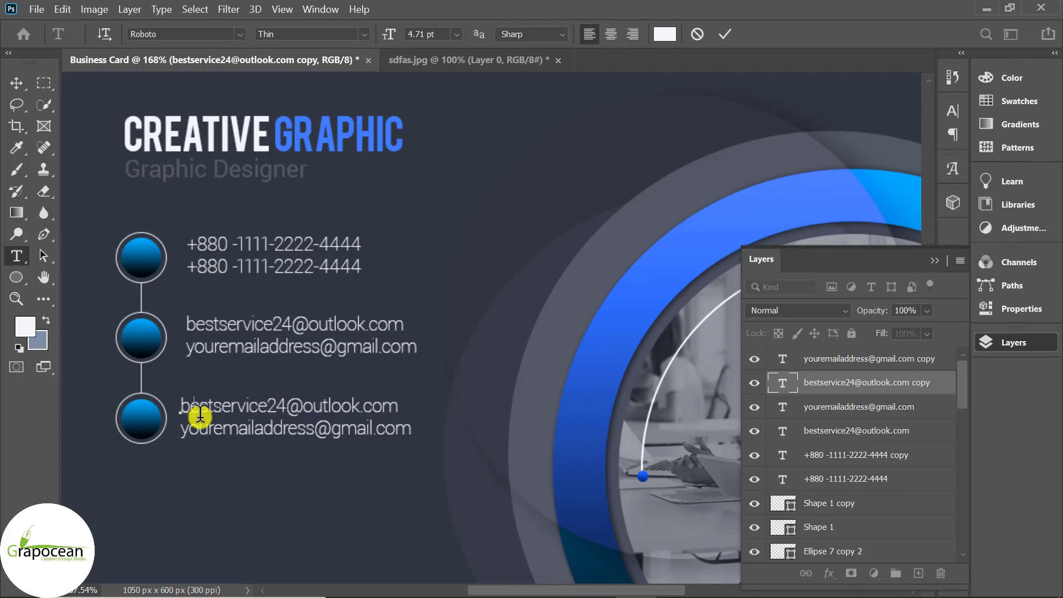
{"action": "type", "text": "wwww.gra"}
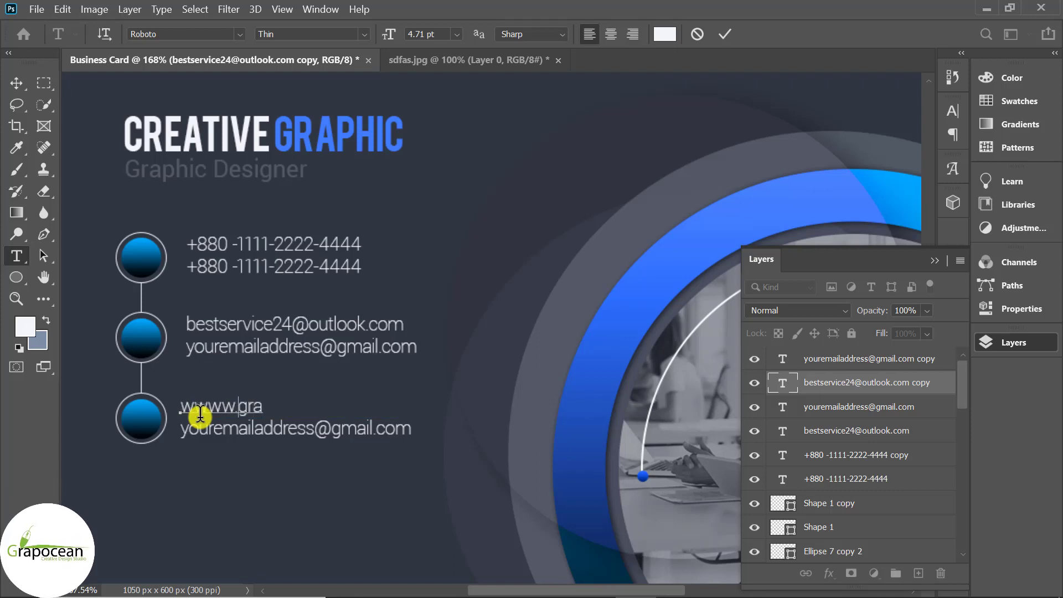
{"action": "key", "text": "BackSpace"}
{"action": "key", "text": "BackSpace"}
{"action": "key", "text": "BackSpace"}
{"action": "key", "text": "BackSpace"}
{"action": "key", "text": "BackSpace"}
{"action": "type", "text": ".grapocean.com.co"}
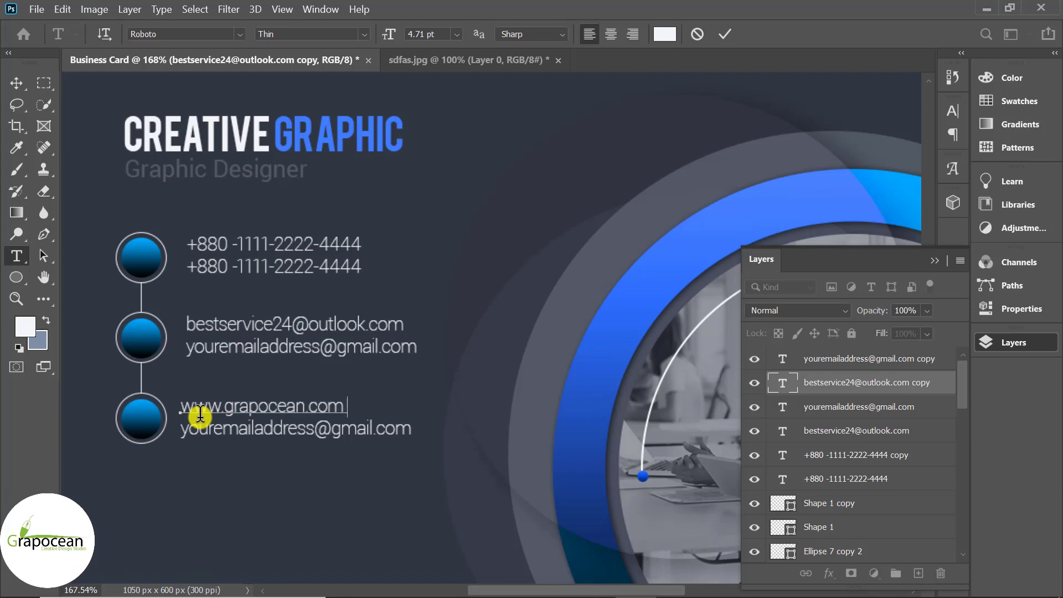
{"action": "left_click", "coordinate": [16, 72]}
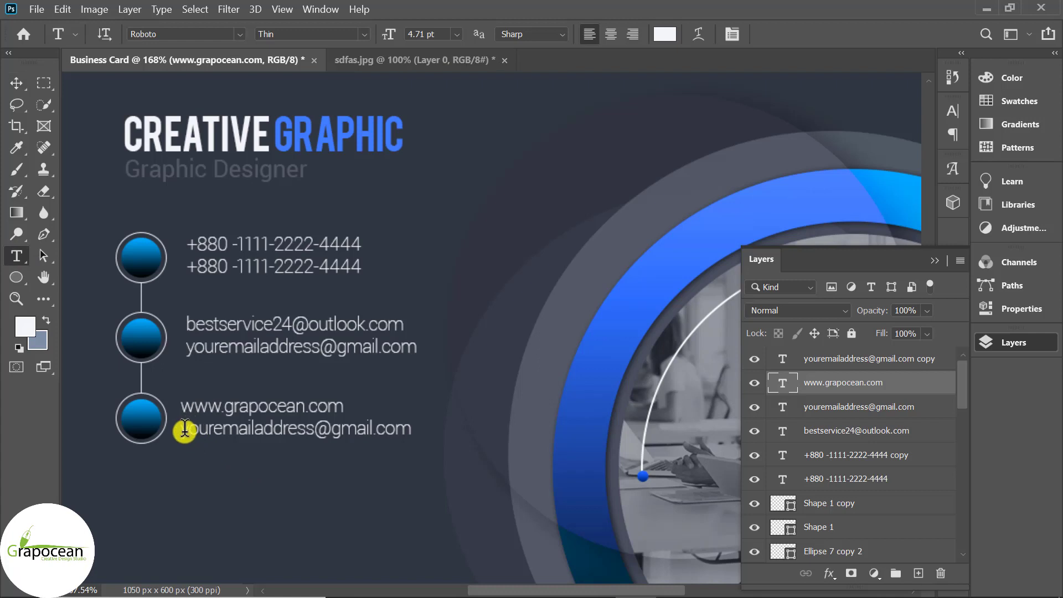
{"action": "left_click_drag", "start_coordinate": [187, 429], "coordinate": [512, 437]}
{"action": "key", "text": "BackSpace"}
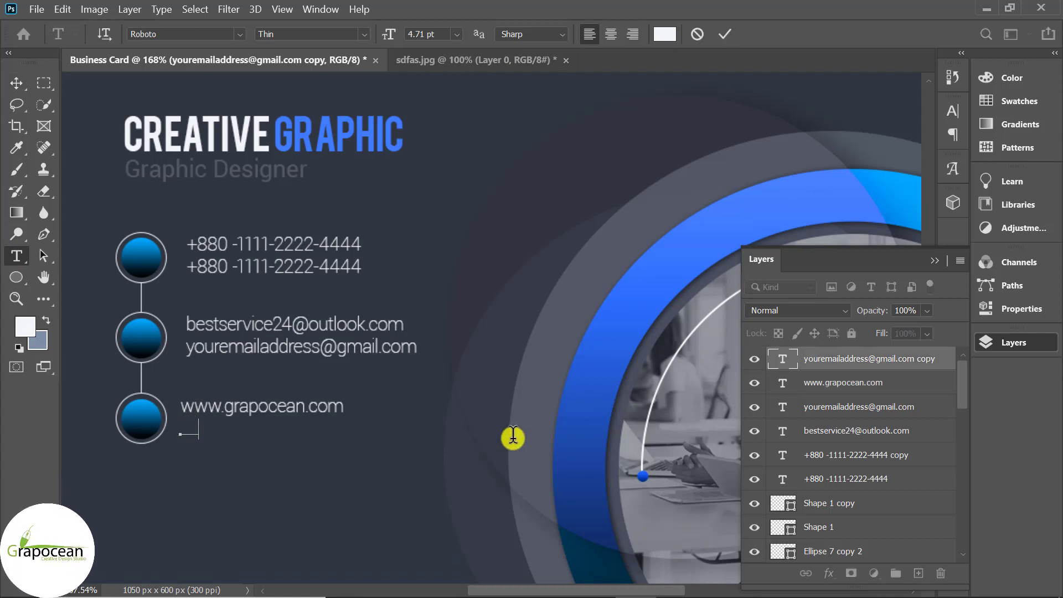
{"action": "type", "text": "yourweb"}
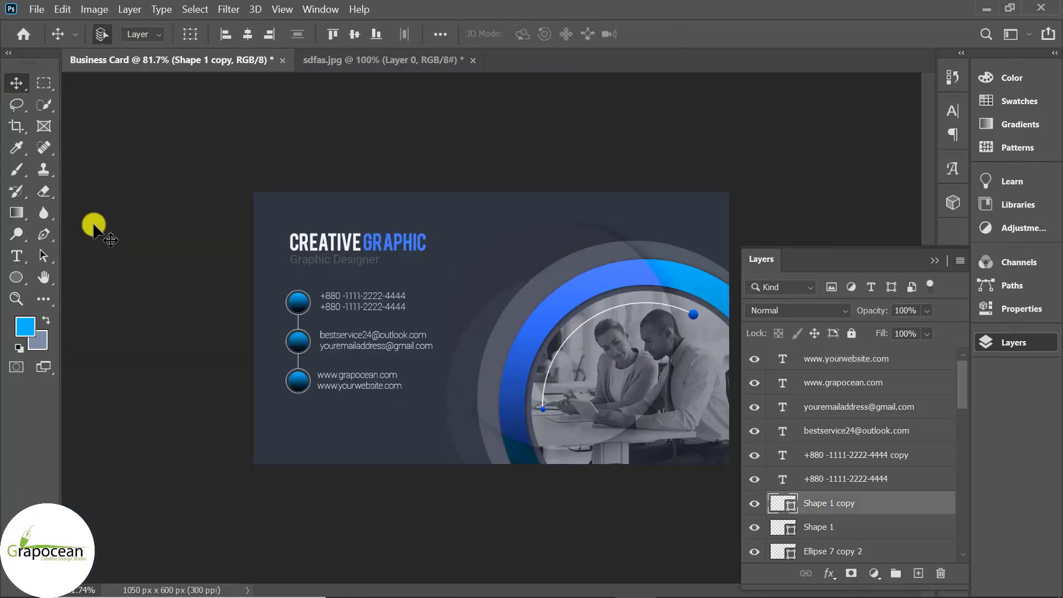
Open the phone, email, engineering and travel_explore icon PNGs, then return to Business Card
{"action": "left_click", "coordinate": [33, 9]}
{"action": "left_click", "coordinate": [25, 35]}
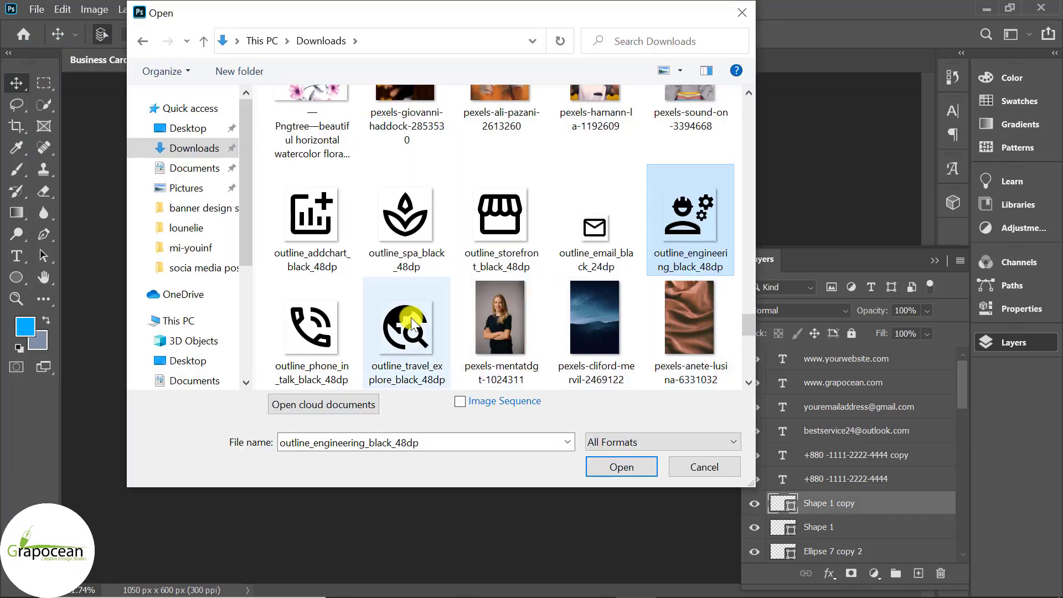
{"action": "left_click", "coordinate": [412, 324], "text": "ctrl"}
{"action": "left_click", "coordinate": [306, 323], "text": "ctrl"}
{"action": "left_click", "coordinate": [593, 238], "text": "ctrl"}
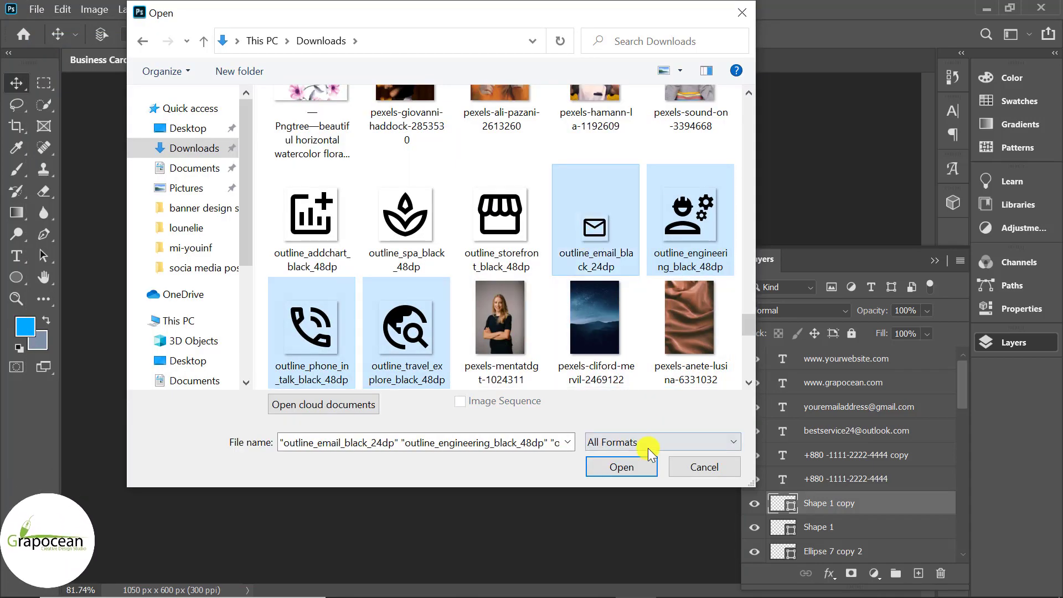
{"action": "left_click", "coordinate": [625, 467]}
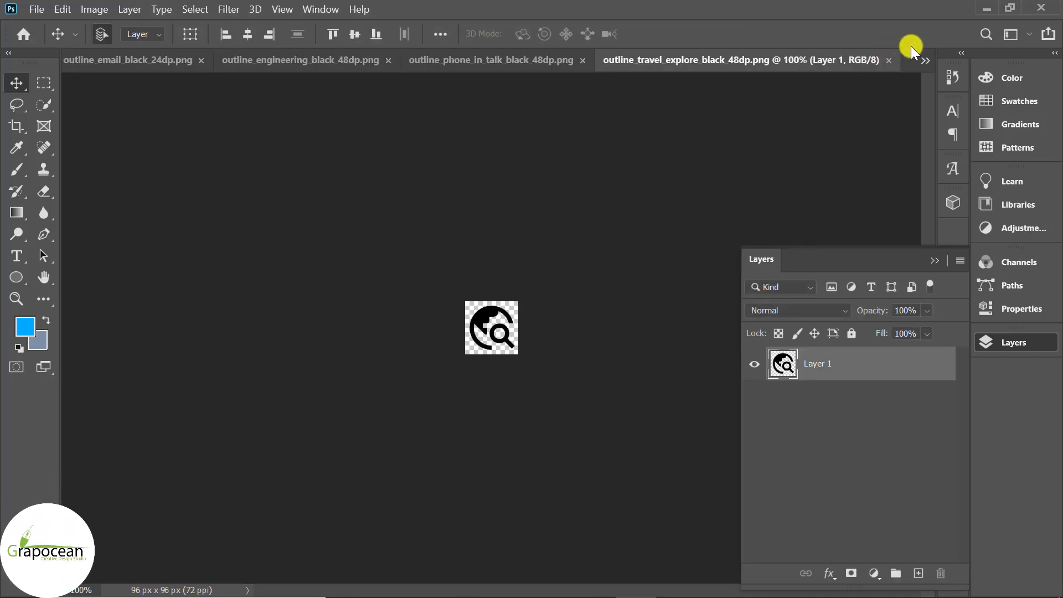
{"action": "left_click", "coordinate": [925, 61]}
{"action": "left_click", "coordinate": [869, 64]}
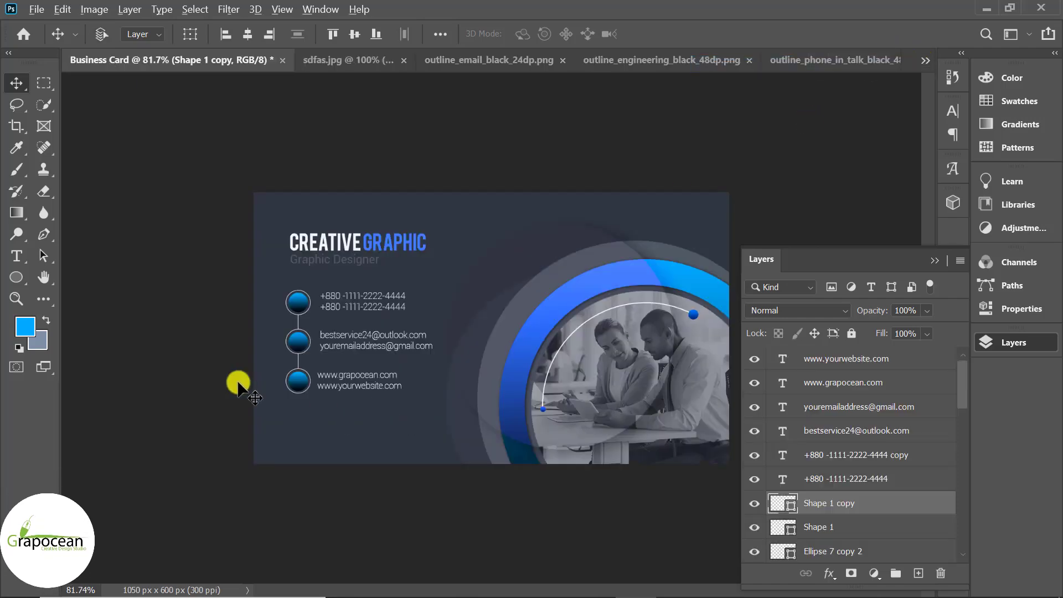
Bring the travel_explore icon into Business Card and scale it to 37.94% inside the third circle
{"action": "scroll", "coordinate": [176, 299], "scroll_direction": "up", "scroll_amount": 2}
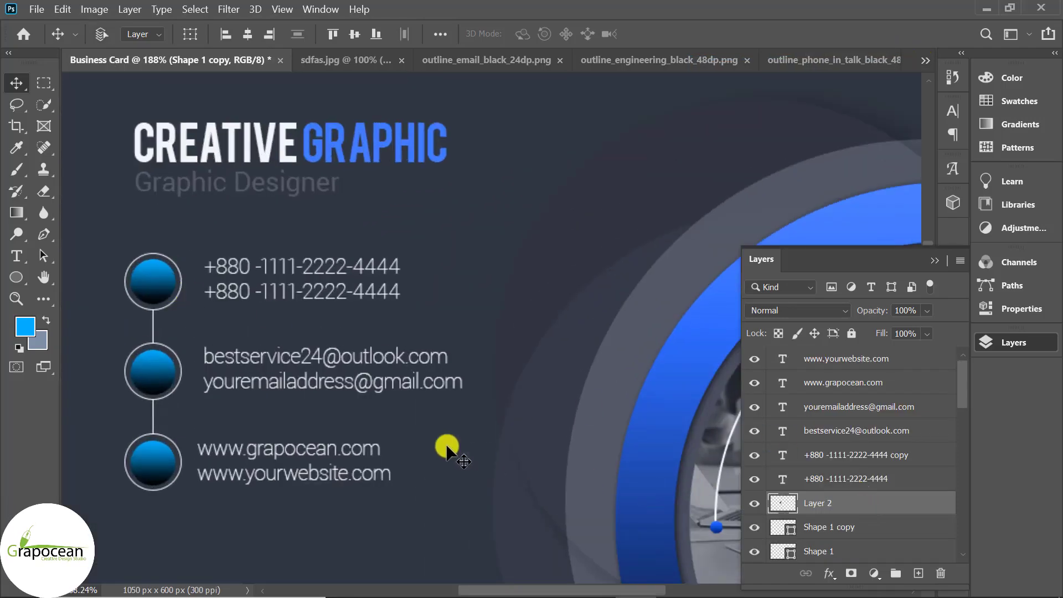
{"action": "left_click_drag", "start_coordinate": [448, 447], "coordinate": [444, 362]}
{"action": "key", "text": "ctrl+t"}
{"action": "left_click_drag", "start_coordinate": [478, 306], "coordinate": [139, 440]}
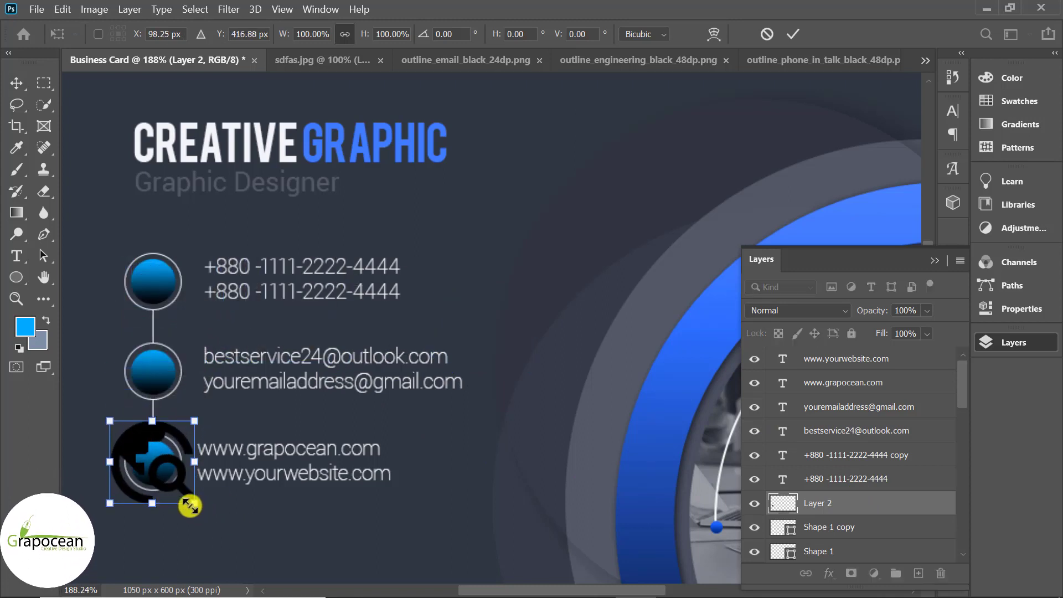
{"action": "left_click_drag", "start_coordinate": [192, 502], "coordinate": [162, 500]}
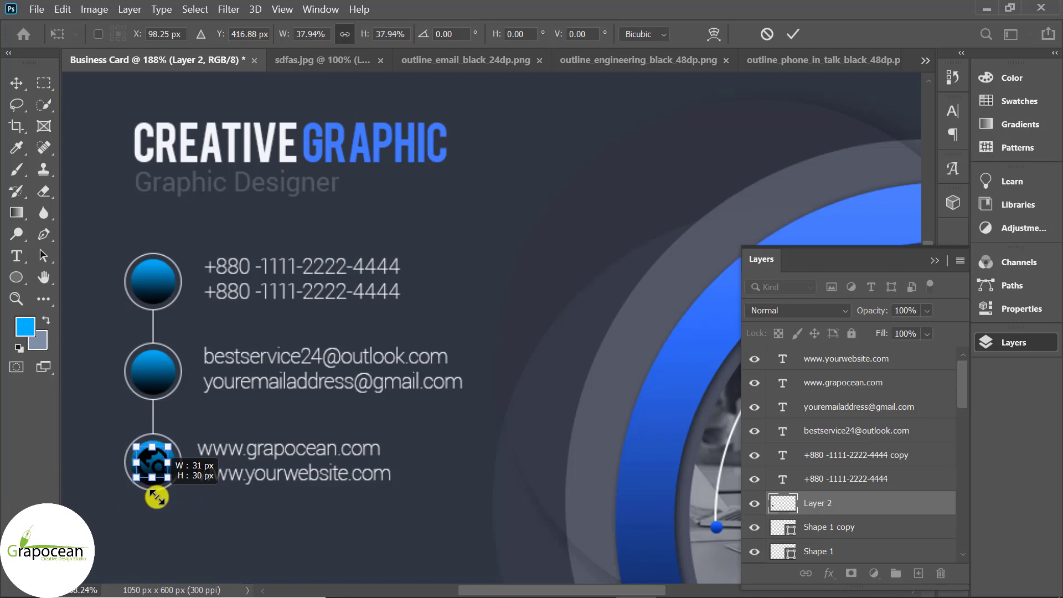
{"action": "left_click", "coordinate": [793, 34]}
{"action": "right_click", "coordinate": [859, 500]}
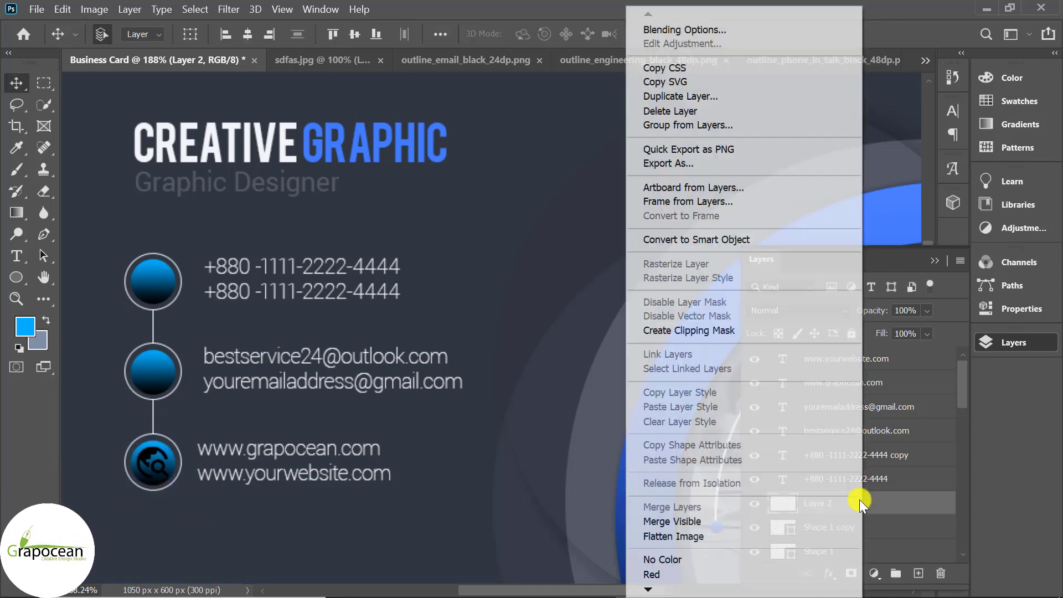
Add a white #ffffff Color Overlay to the icon layer through Blending Options
{"action": "left_click", "coordinate": [722, 29]}
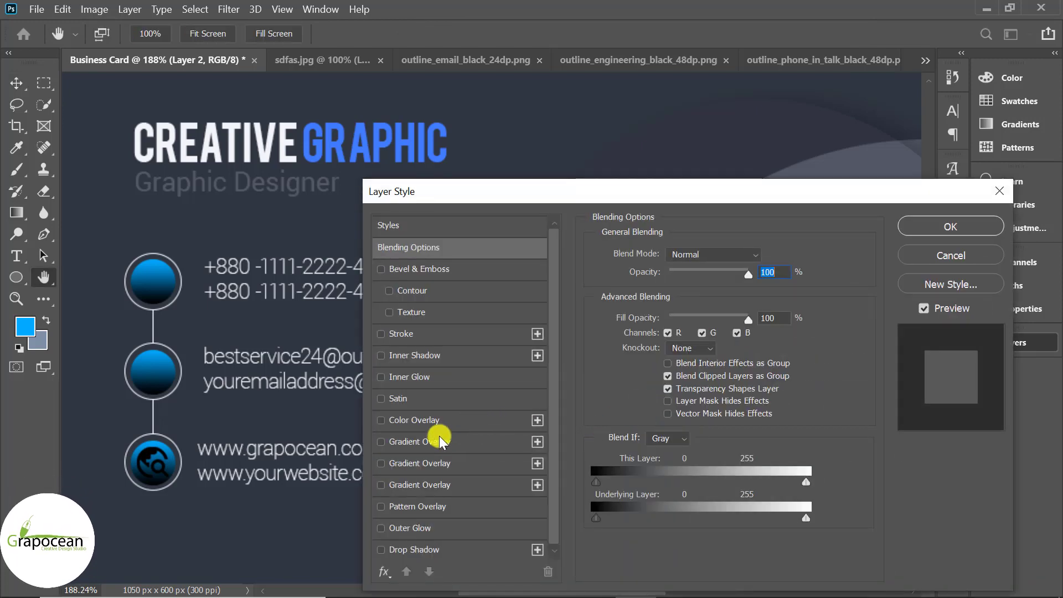
{"action": "left_click", "coordinate": [430, 420]}
{"action": "left_click", "coordinate": [765, 258]}
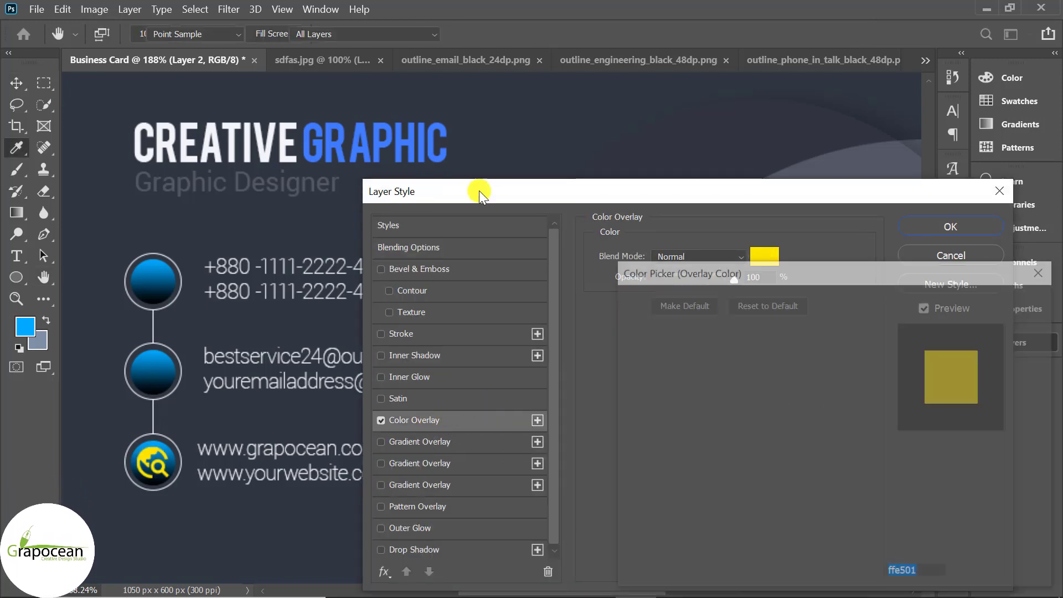
{"action": "left_click", "coordinate": [336, 144]}
{"action": "left_click", "coordinate": [547, 262]}
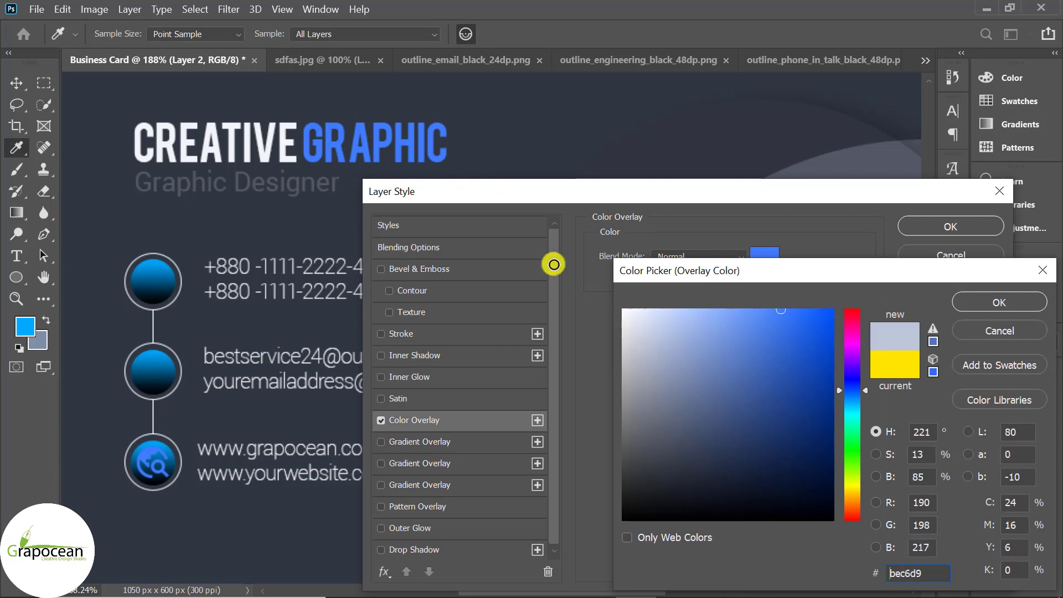
{"action": "left_click", "coordinate": [1022, 300]}
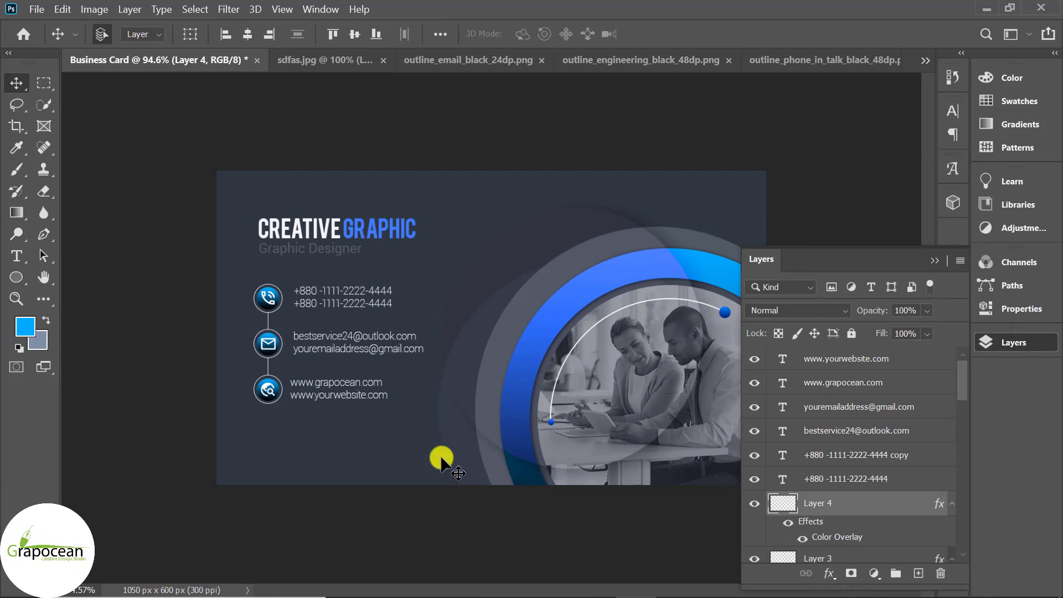
Switch the Ellipse 3 ring layer from Vivid Light to Linear Light blend mode
{"action": "left_click", "coordinate": [518, 474]}
{"action": "left_click", "coordinate": [786, 310]}
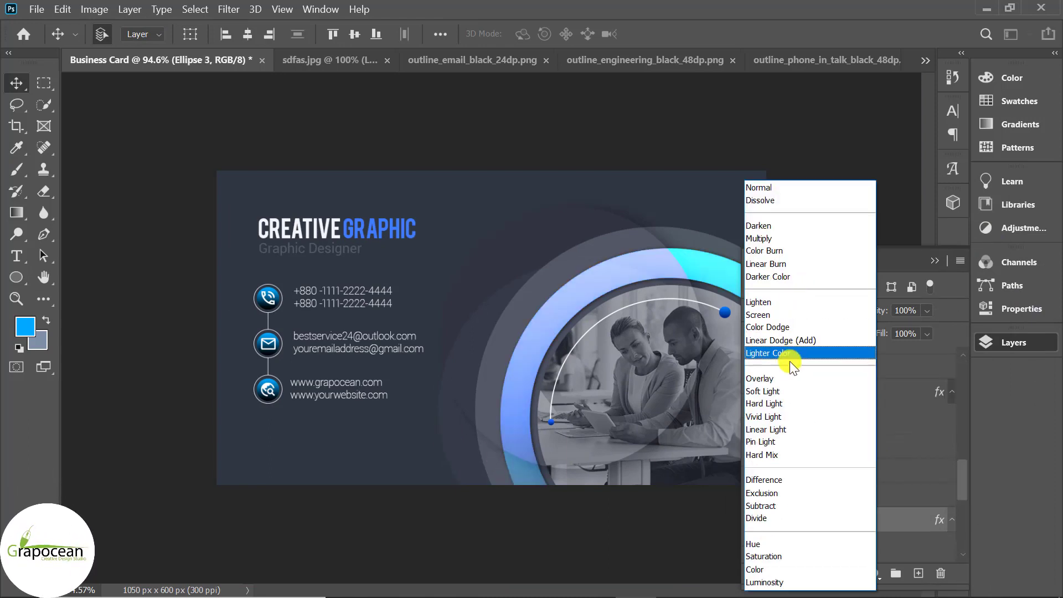
{"action": "left_click", "coordinate": [805, 430]}
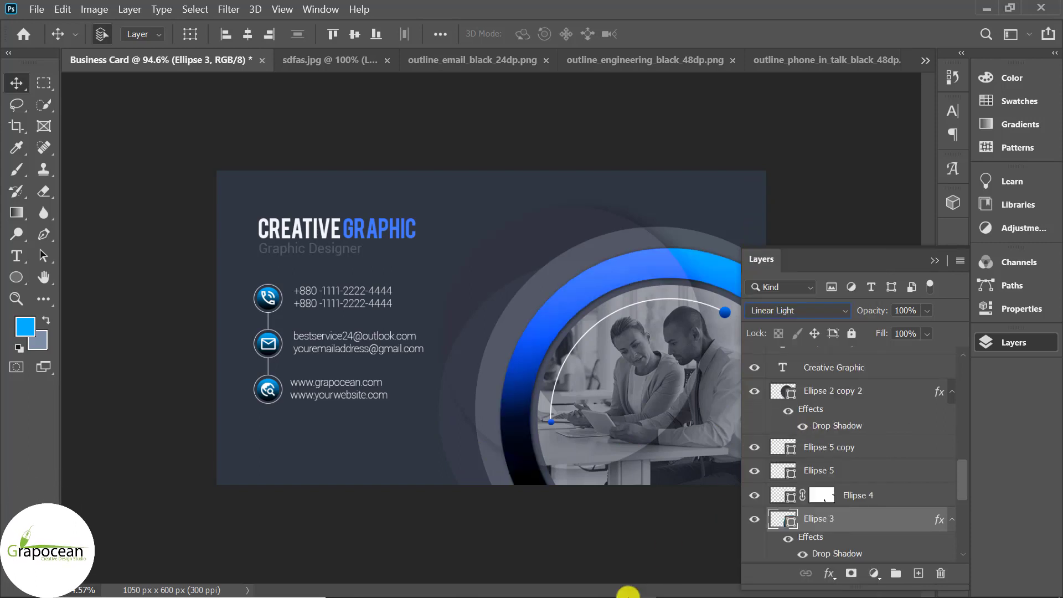
{"action": "left_click", "coordinate": [593, 531]}
{"action": "scroll", "coordinate": [591, 526], "scroll_direction": "down", "scroll_amount": 4}
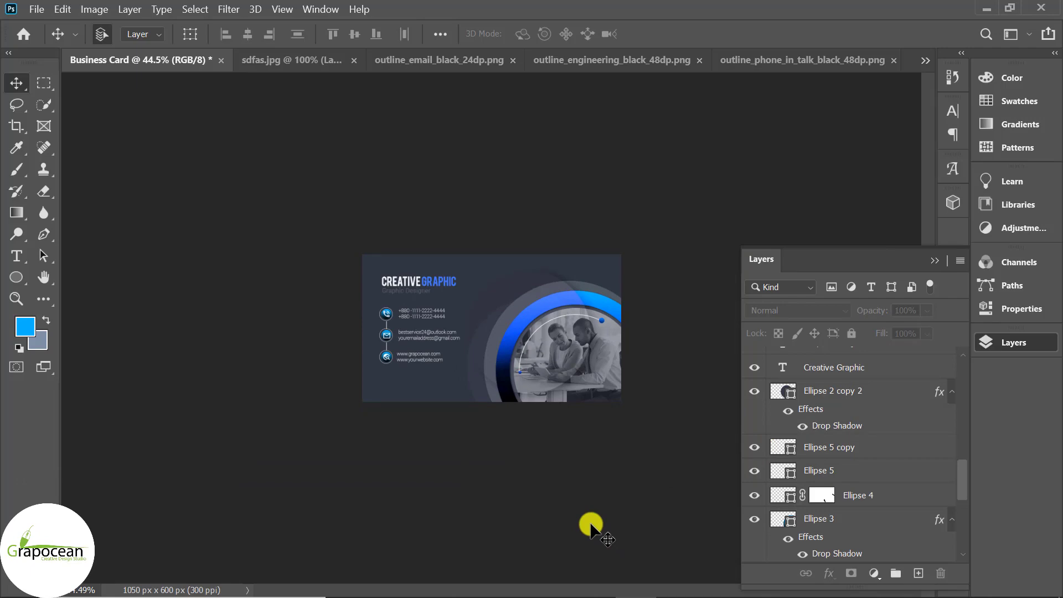
{"action": "scroll", "coordinate": [590, 526], "scroll_direction": "up", "scroll_amount": 3}
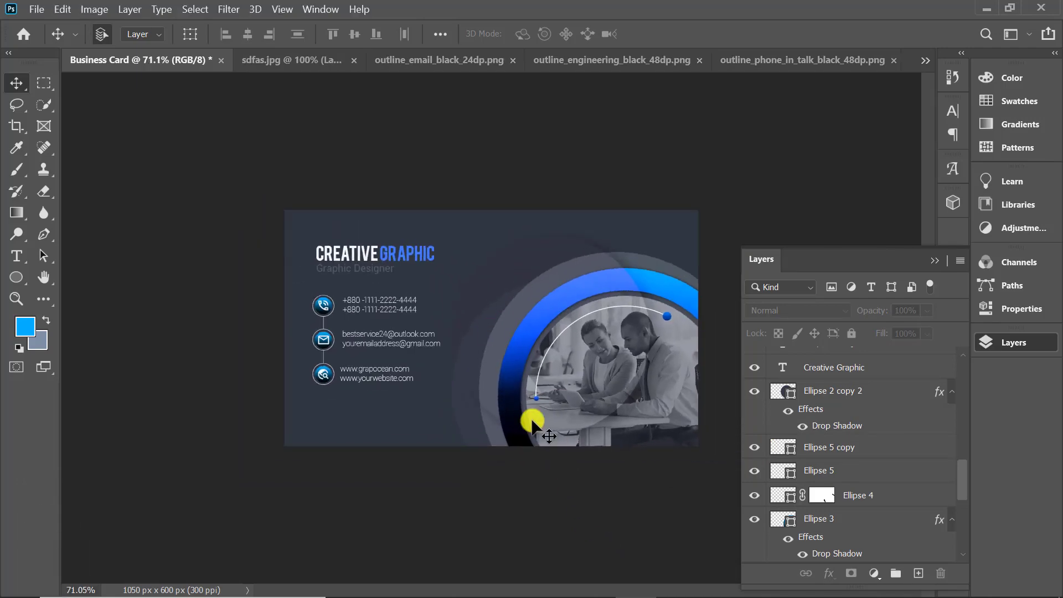